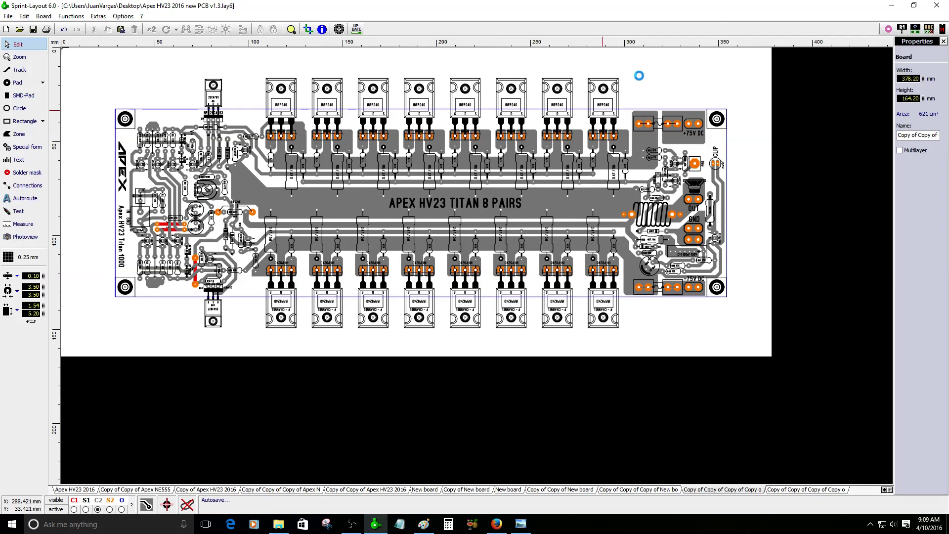
Split the grouping of the eight transistor outlines along the board's lower edge
{"action": "left_click_drag", "start_coordinate": [639, 76], "coordinate": [447, 136]}
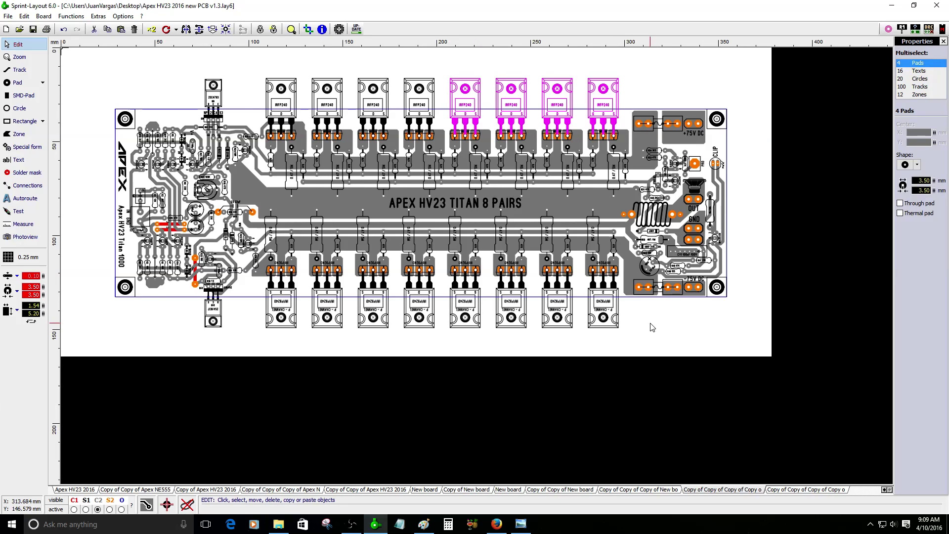
{"action": "left_click_drag", "start_coordinate": [652, 328], "coordinate": [540, 319]}
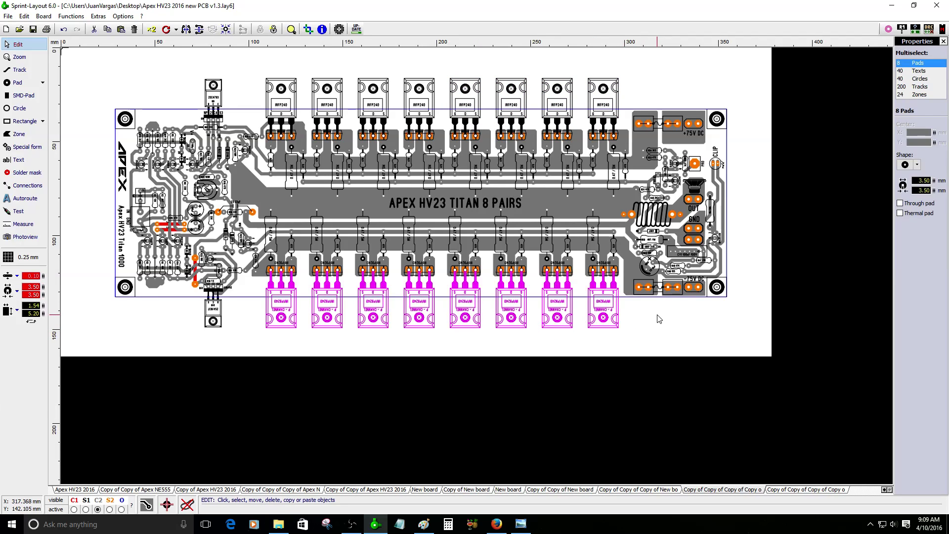
{"action": "left_click", "coordinate": [646, 330]}
{"action": "left_click", "coordinate": [613, 323]}
{"action": "right_click", "coordinate": [613, 328]}
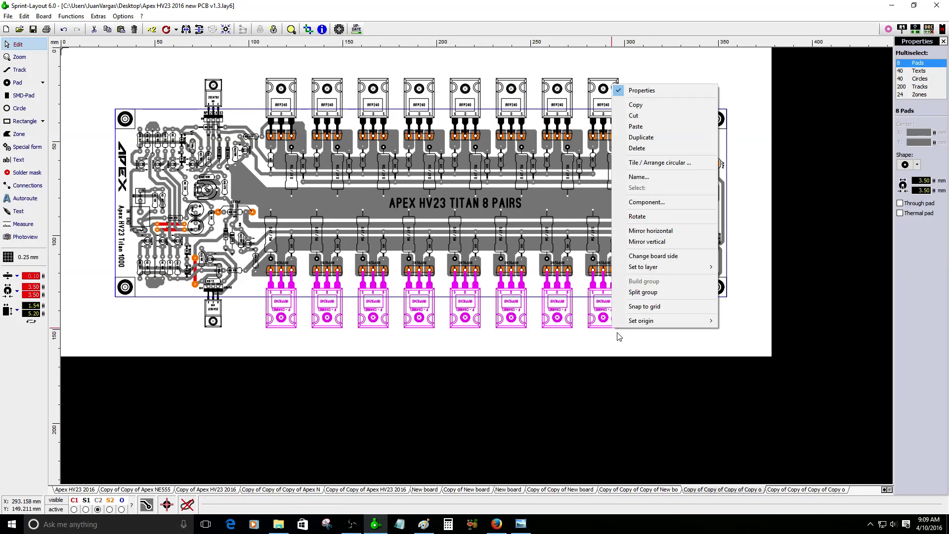
{"action": "left_click", "coordinate": [642, 292]}
Select the outlines of the four rightmost transistors in both the lower and upper rows
{"action": "left_click_drag", "start_coordinate": [638, 336], "coordinate": [465, 310]}
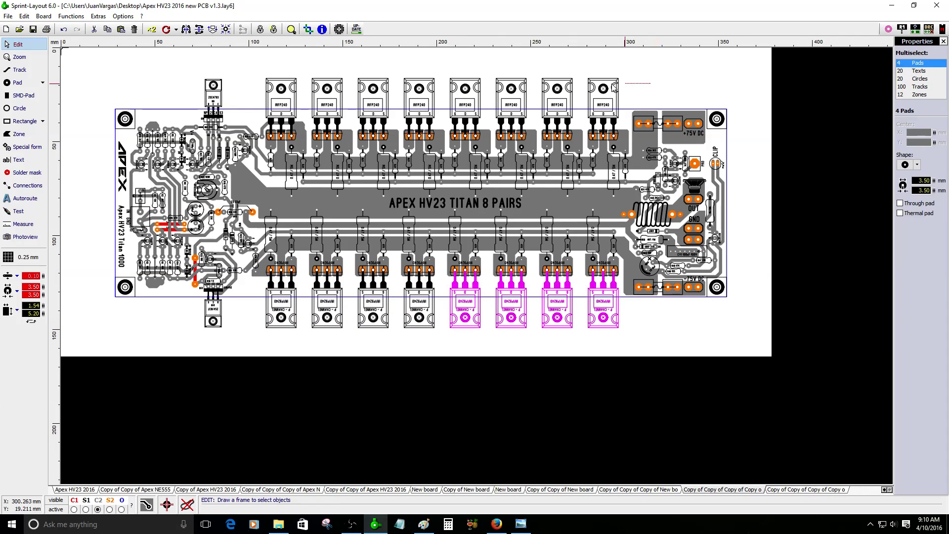
{"action": "left_click_drag", "start_coordinate": [651, 83], "coordinate": [457, 106]}
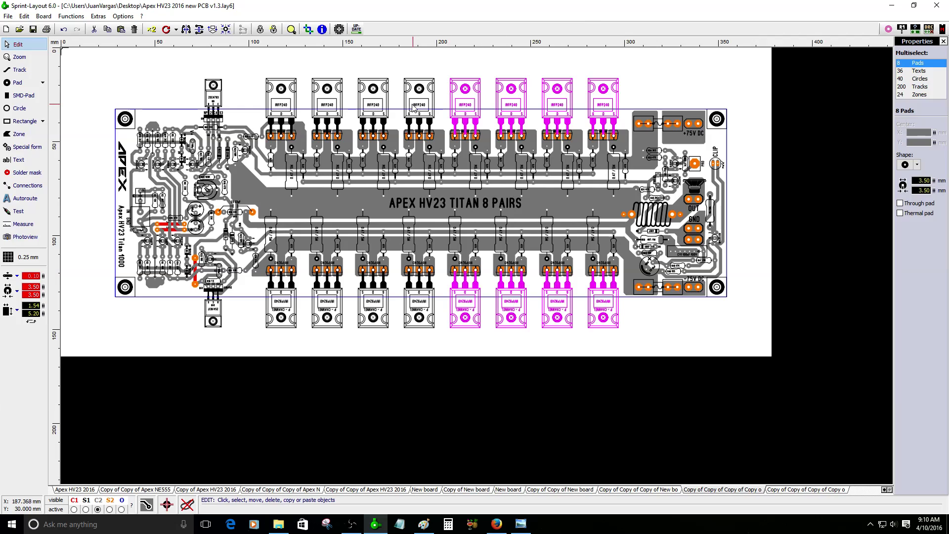
{"action": "scroll", "coordinate": [468, 106], "scroll_direction": "up", "scroll_amount": 1}
{"action": "scroll", "coordinate": [475, 265], "scroll_direction": "up", "scroll_amount": 2}
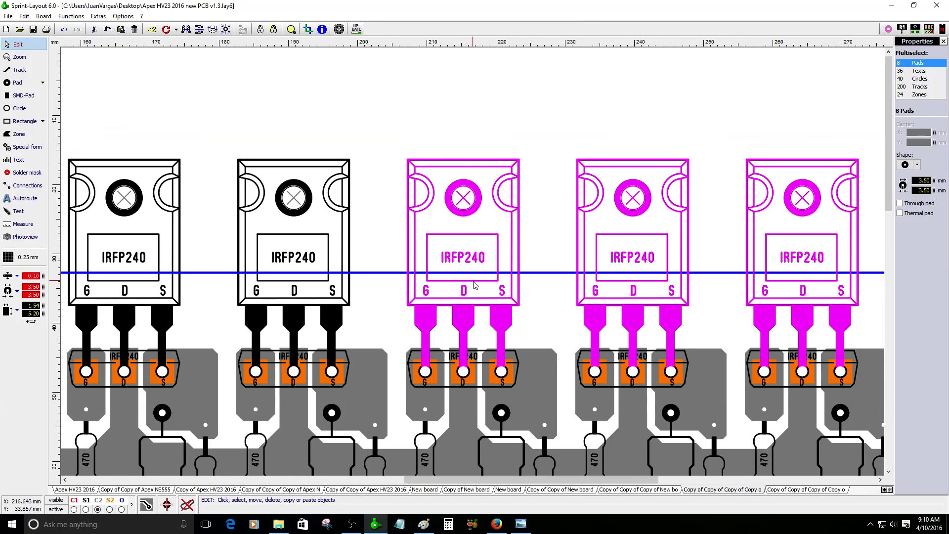
Open the text settings of the IRFP240 label on the fifth transistor in the upper row and dismiss them
{"action": "left_click", "coordinate": [478, 265]}
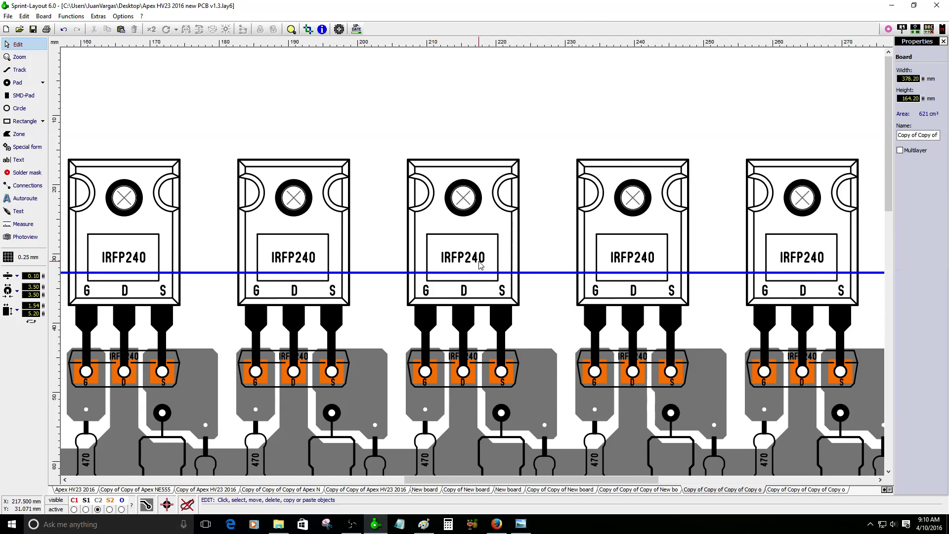
{"action": "double_click", "coordinate": [481, 260]}
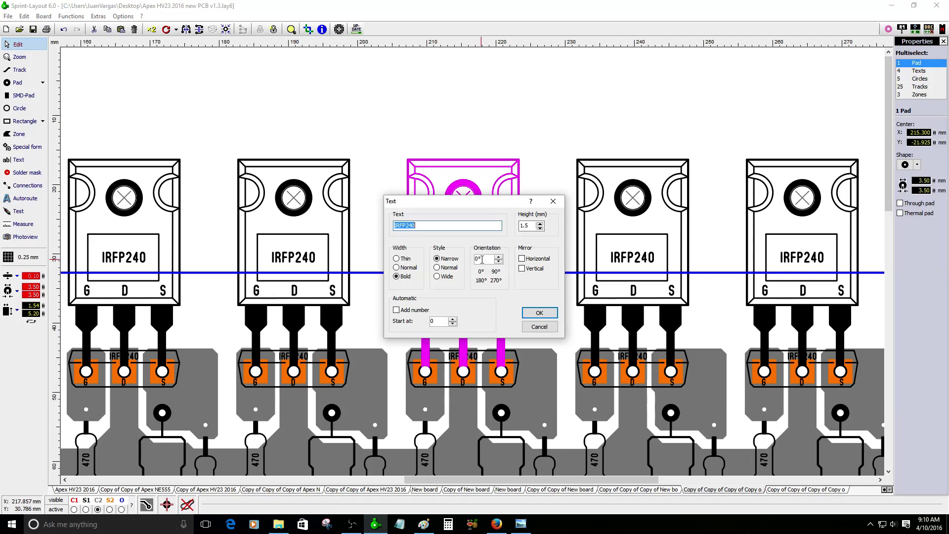
{"action": "right_click", "coordinate": [402, 226]}
{"action": "left_click", "coordinate": [427, 260]}
{"action": "left_click", "coordinate": [540, 327]}
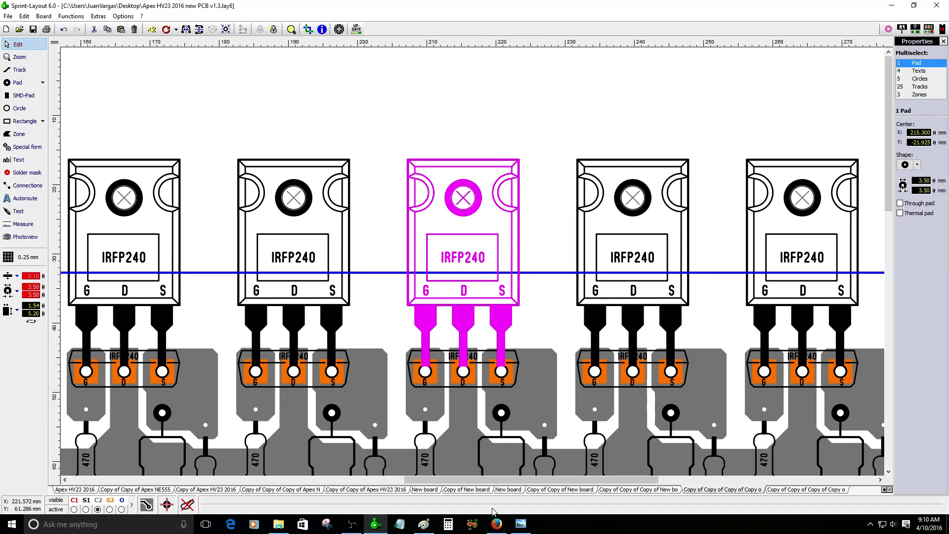
Switch to Firefox and examine the ISO A paper sizes table and the drawing of the A-series below it
{"action": "left_click", "coordinate": [496, 524]}
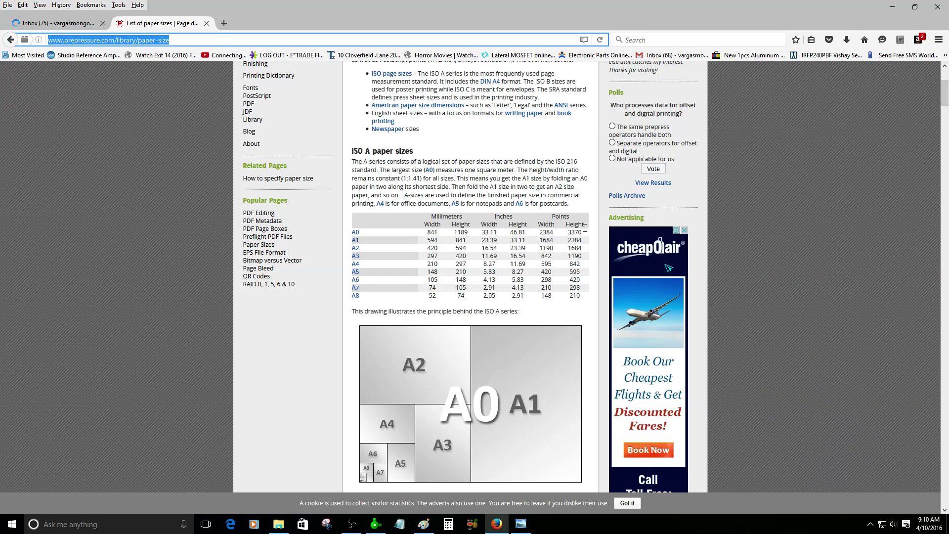
{"action": "scroll", "coordinate": [766, 360], "scroll_direction": "up", "scroll_amount": 3, "text": "ctrl"}
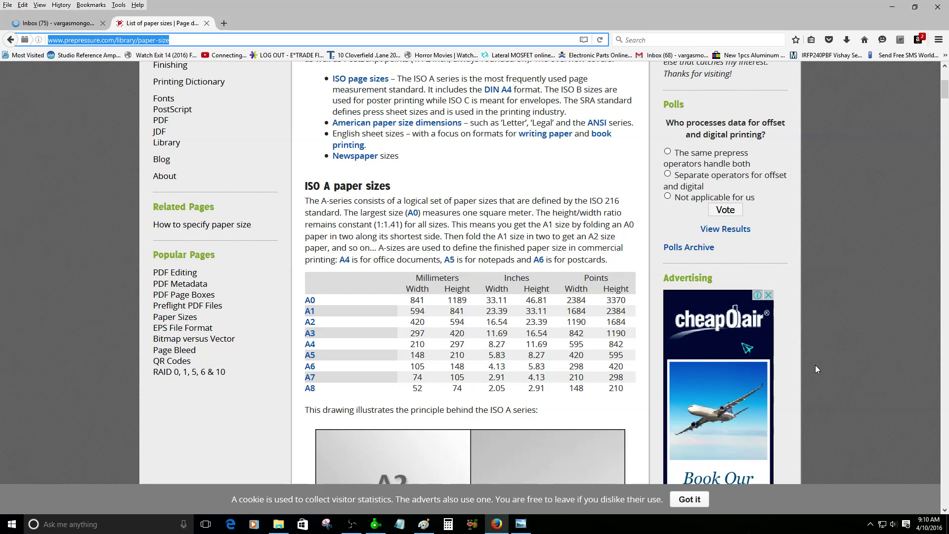
{"action": "scroll", "coordinate": [817, 366], "scroll_direction": "up", "scroll_amount": 1, "text": "ctrl"}
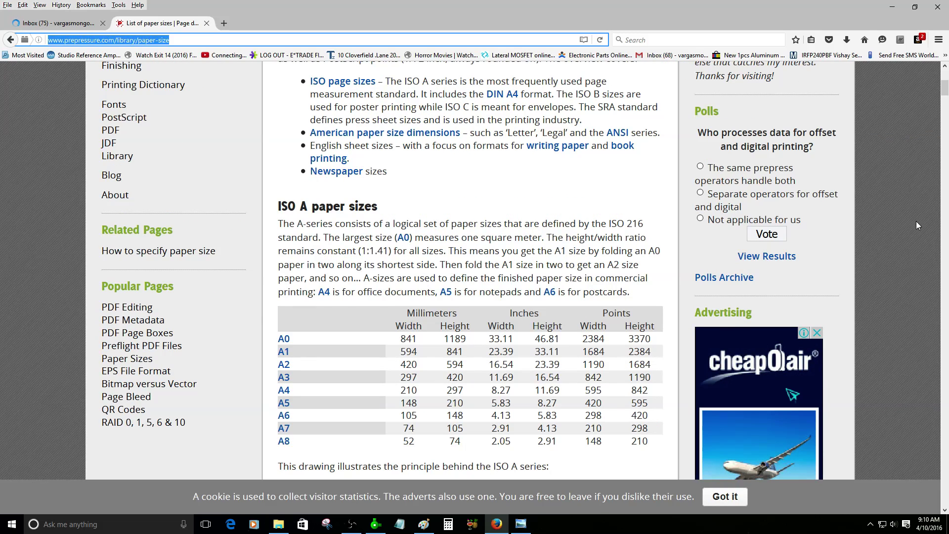
{"action": "scroll", "coordinate": [916, 237], "scroll_direction": "down", "scroll_amount": 5}
{"action": "scroll", "coordinate": [915, 239], "scroll_direction": "up", "scroll_amount": 3}
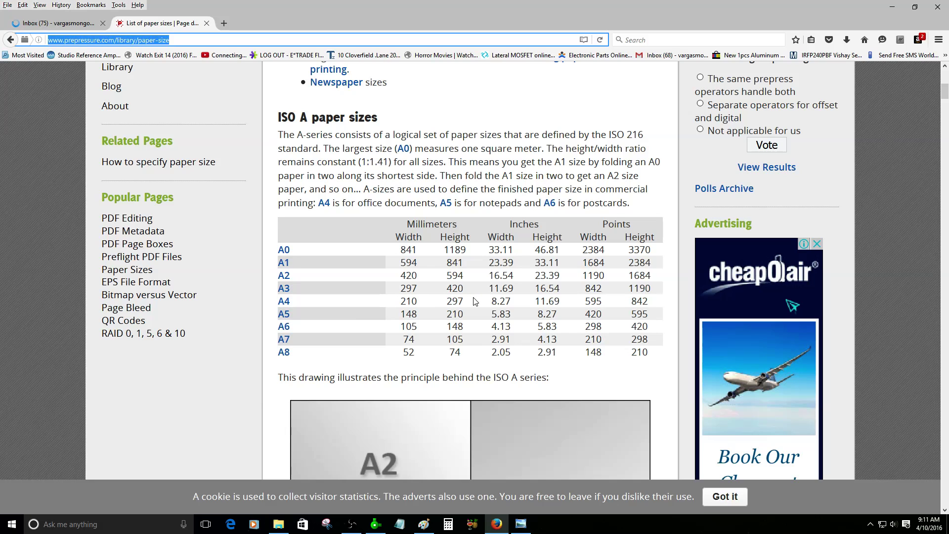
{"action": "scroll", "coordinate": [474, 301], "scroll_direction": "down", "scroll_amount": 5}
{"action": "scroll", "coordinate": [470, 360], "scroll_direction": "down", "scroll_amount": 2}
{"action": "scroll", "coordinate": [470, 307], "scroll_direction": "up", "scroll_amount": 2}
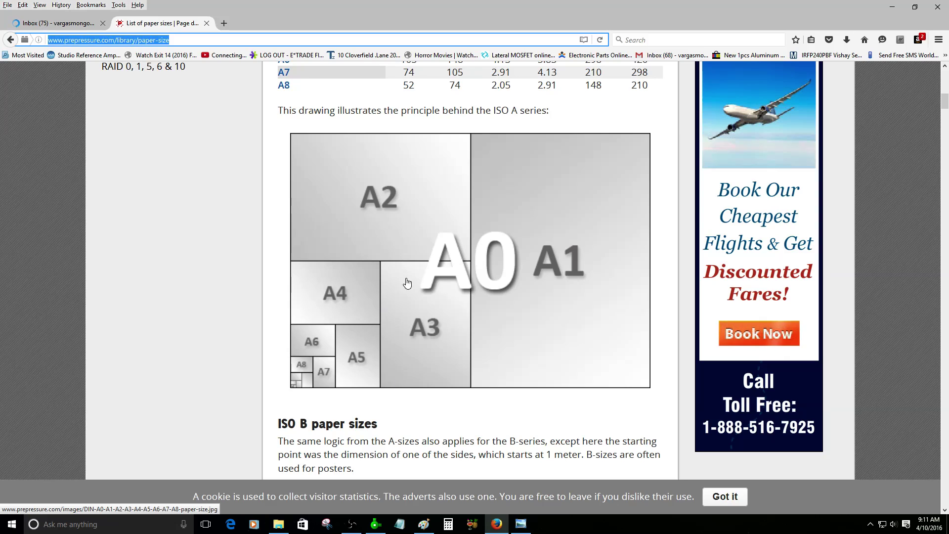
Switch back to Sprint-Layout and turn off the Through pad option for all pads on the board
{"action": "left_click", "coordinate": [375, 524]}
{"action": "scroll", "coordinate": [472, 172], "scroll_direction": "down", "scroll_amount": 3}
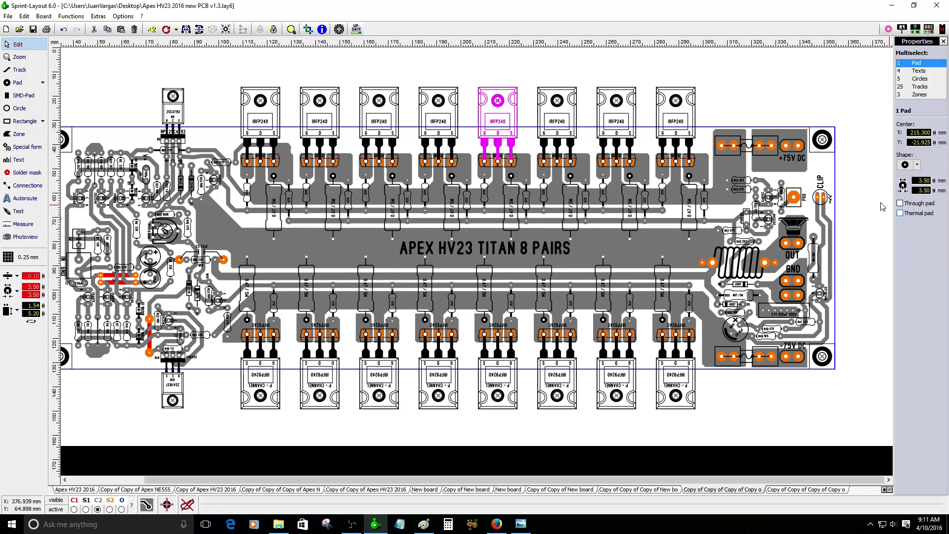
{"action": "left_click", "coordinate": [796, 98]}
{"action": "key", "text": "ctrl+a"}
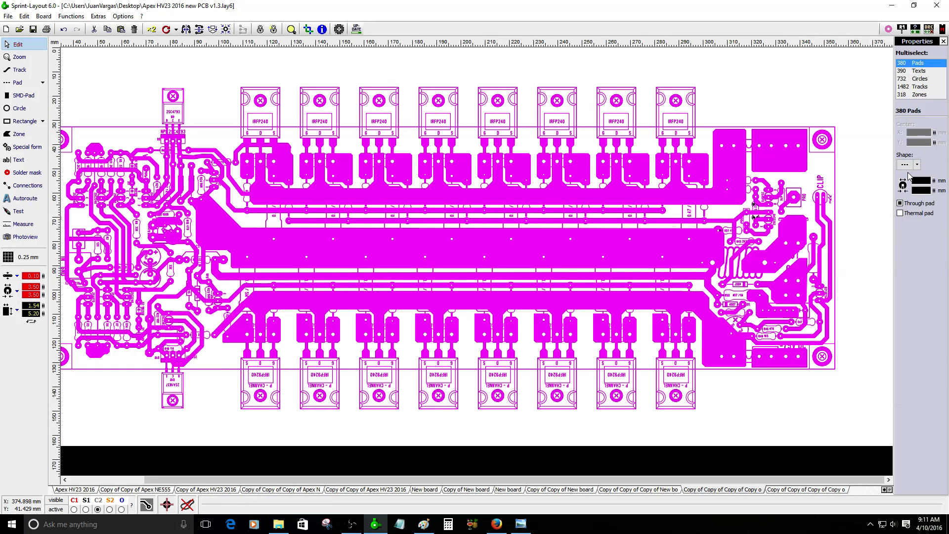
{"action": "left_click", "coordinate": [900, 203]}
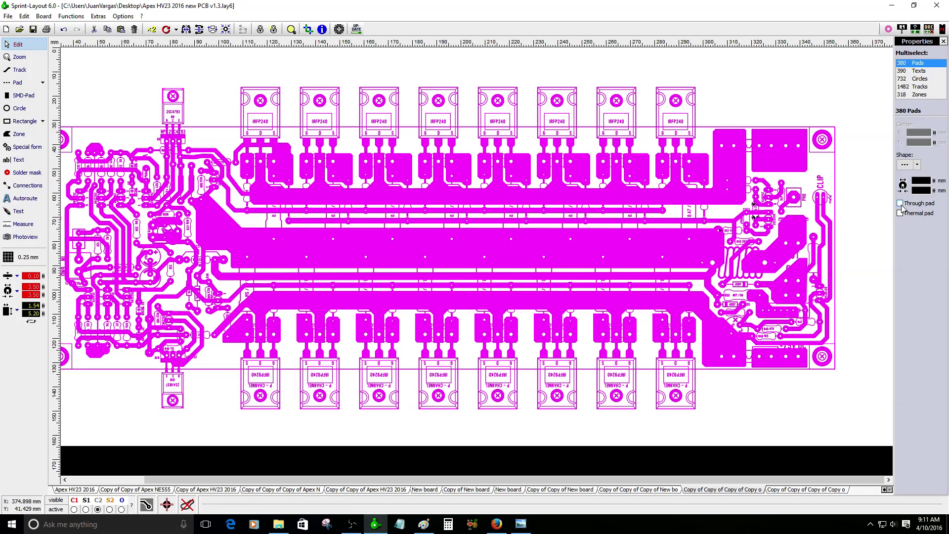
{"action": "left_click", "coordinate": [773, 97]}
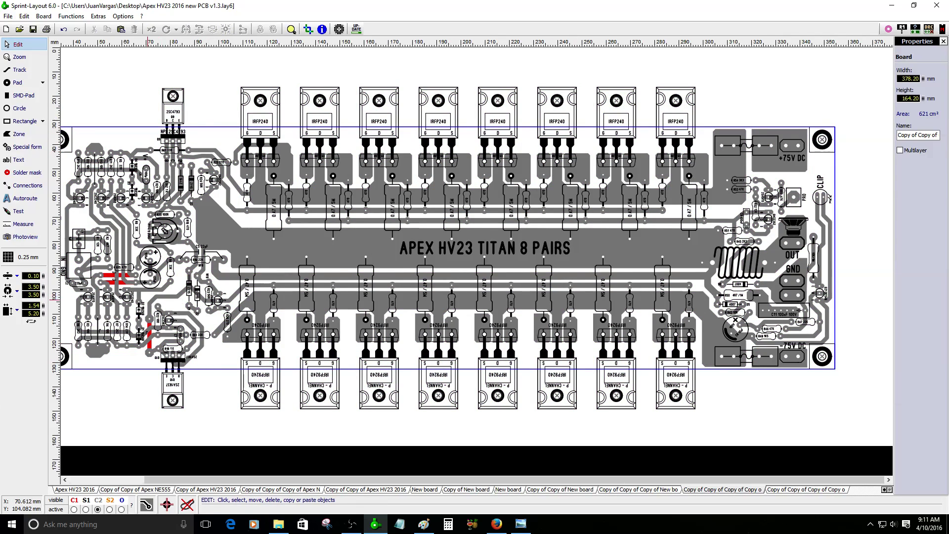
Move the upper horizontal jumper track below R15 to layer S1 and set its width to 1.00 mm
{"action": "scroll", "coordinate": [191, 299], "scroll_direction": "up", "scroll_amount": 1}
{"action": "scroll", "coordinate": [417, 266], "scroll_direction": "up", "scroll_amount": 1}
{"action": "scroll", "coordinate": [530, 295], "scroll_direction": "up", "scroll_amount": 1}
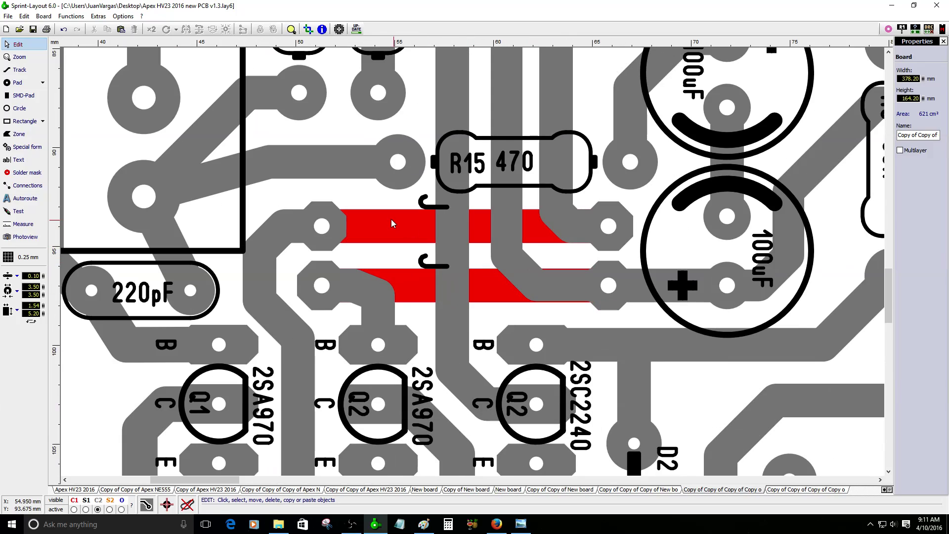
{"action": "left_click", "coordinate": [392, 221]}
{"action": "right_click", "coordinate": [392, 220]}
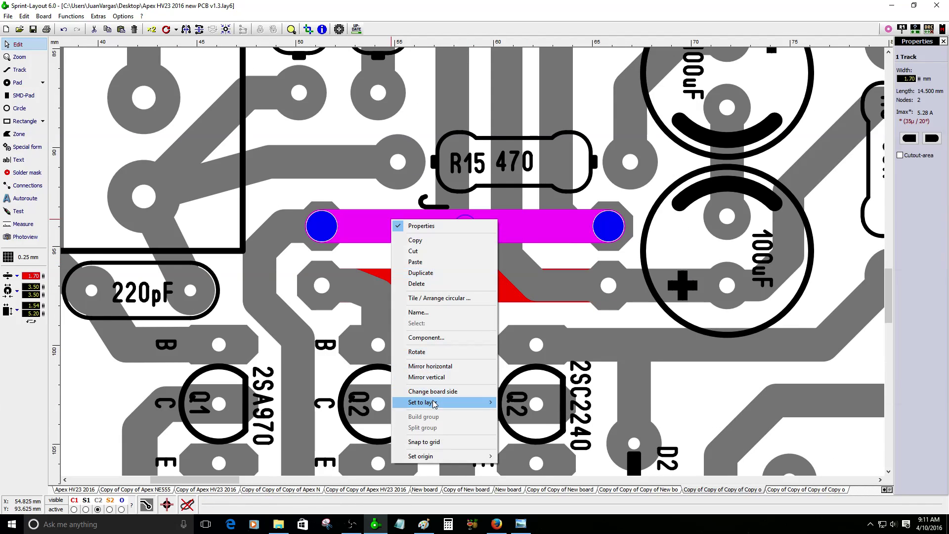
{"action": "mouse_move", "coordinate": [434, 402]}
{"action": "left_click", "coordinate": [514, 414]}
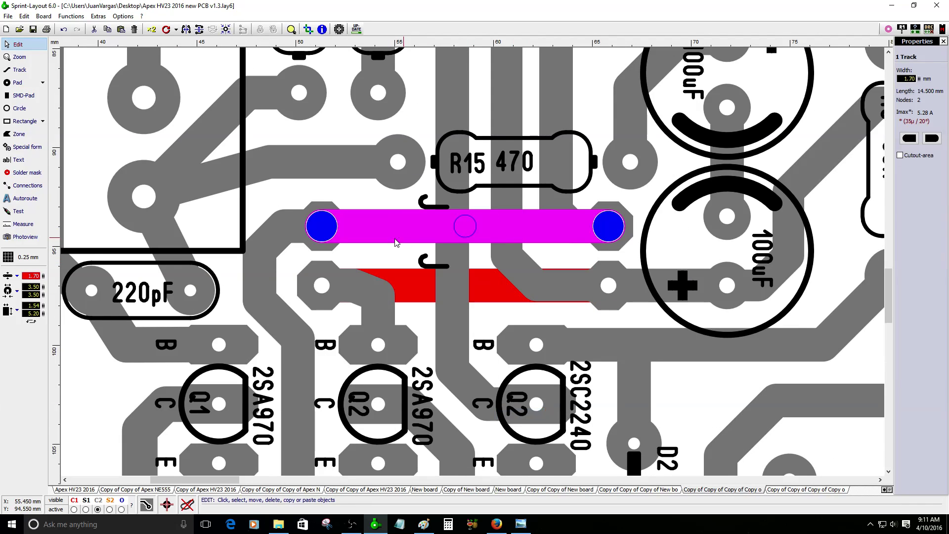
{"action": "left_click_drag", "start_coordinate": [43, 275], "coordinate": [48, 304]}
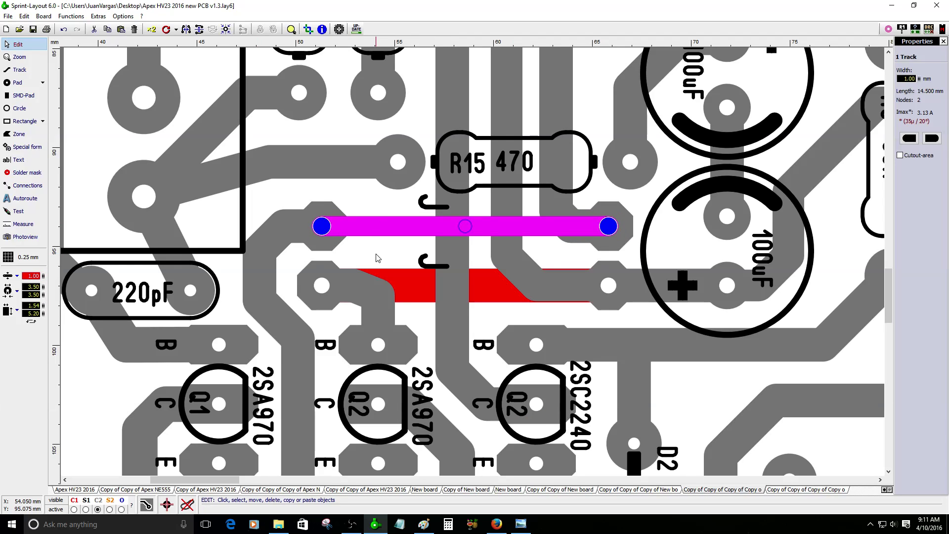
Move the lower horizontal jumper track below R15 to layer S1 and set its width to 1.00 mm
{"action": "left_click", "coordinate": [408, 277]}
{"action": "right_click", "coordinate": [410, 281]}
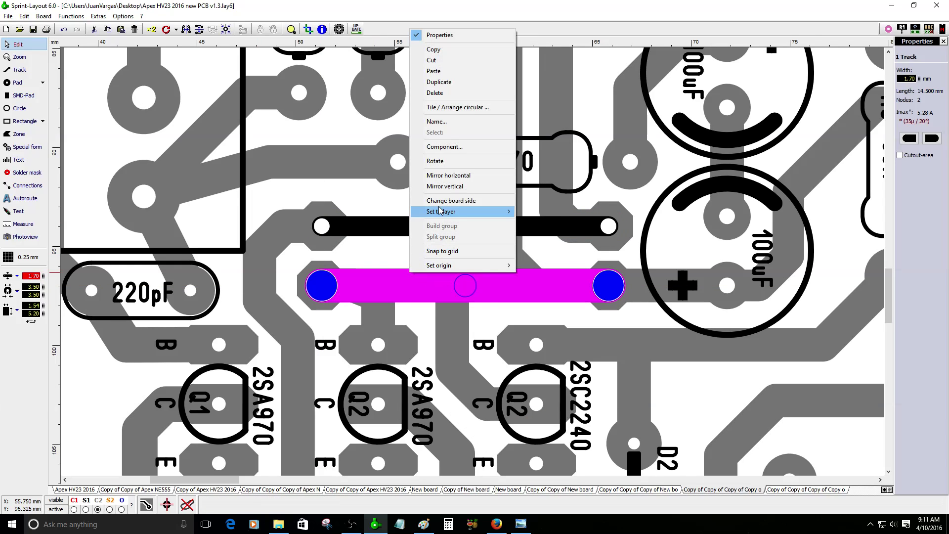
{"action": "mouse_move", "coordinate": [439, 212]}
{"action": "left_click", "coordinate": [534, 224]}
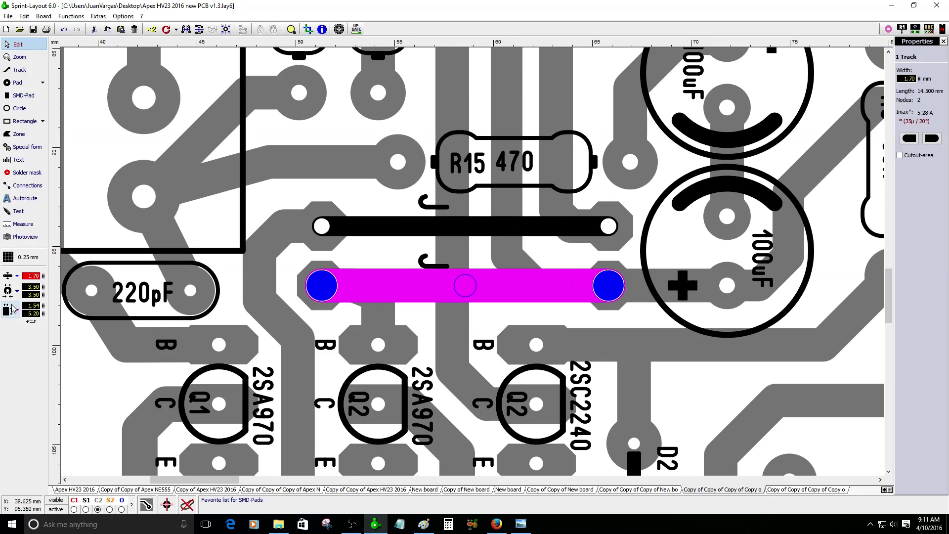
{"action": "left_click_drag", "start_coordinate": [44, 275], "coordinate": [50, 310]}
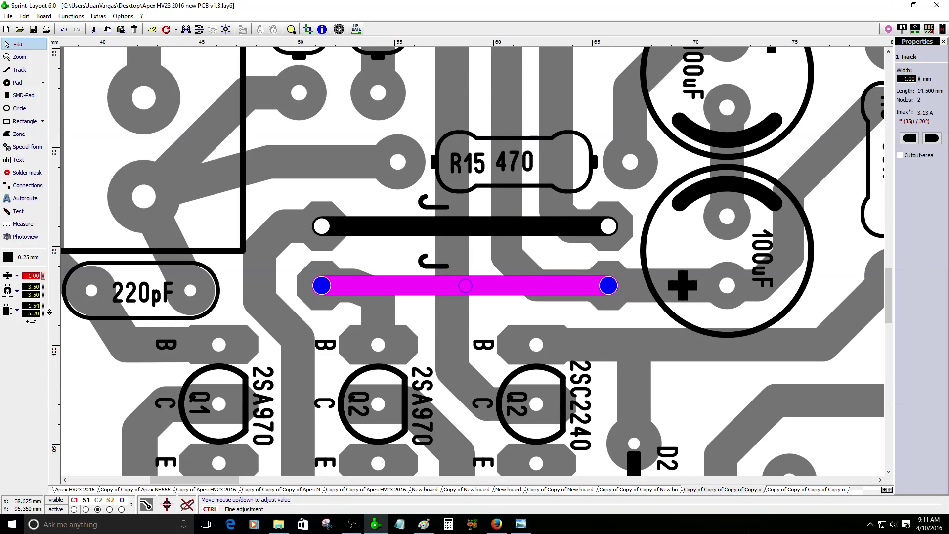
Set the vertical jumper track between D1 and R22 to a 1.00 mm width and move it to layer S1
{"action": "scroll", "coordinate": [607, 443], "scroll_direction": "down", "scroll_amount": 2}
{"action": "left_click", "coordinate": [591, 433]}
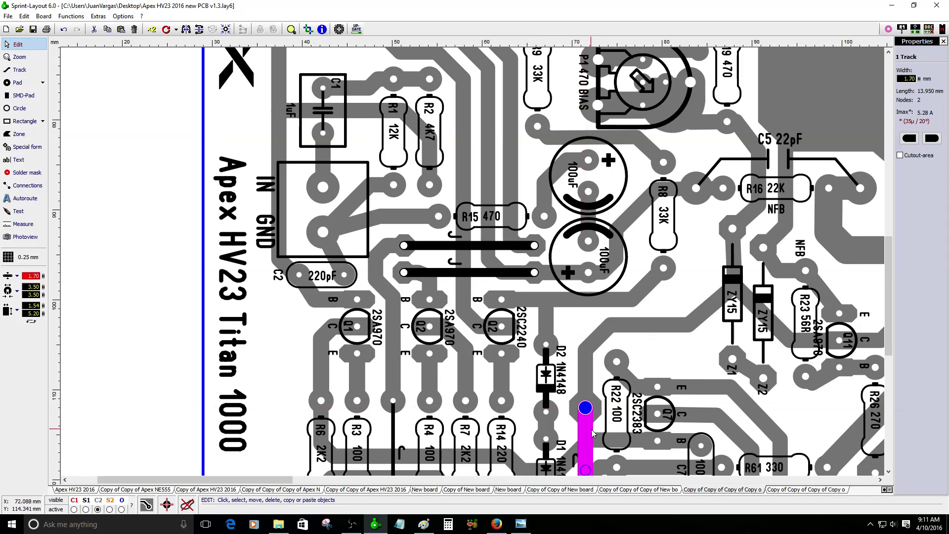
{"action": "scroll", "coordinate": [591, 433], "scroll_direction": "up", "scroll_amount": 3}
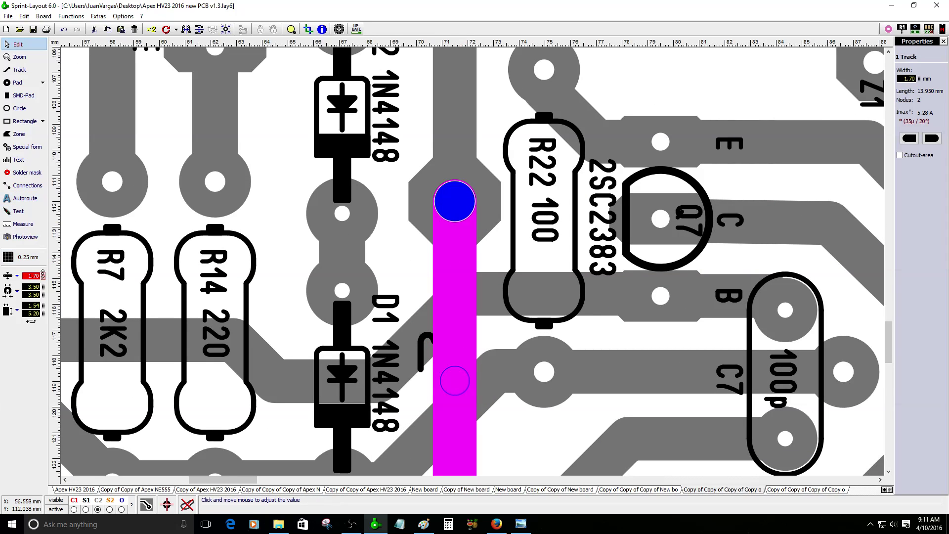
{"action": "left_click_drag", "start_coordinate": [43, 276], "coordinate": [46, 292]}
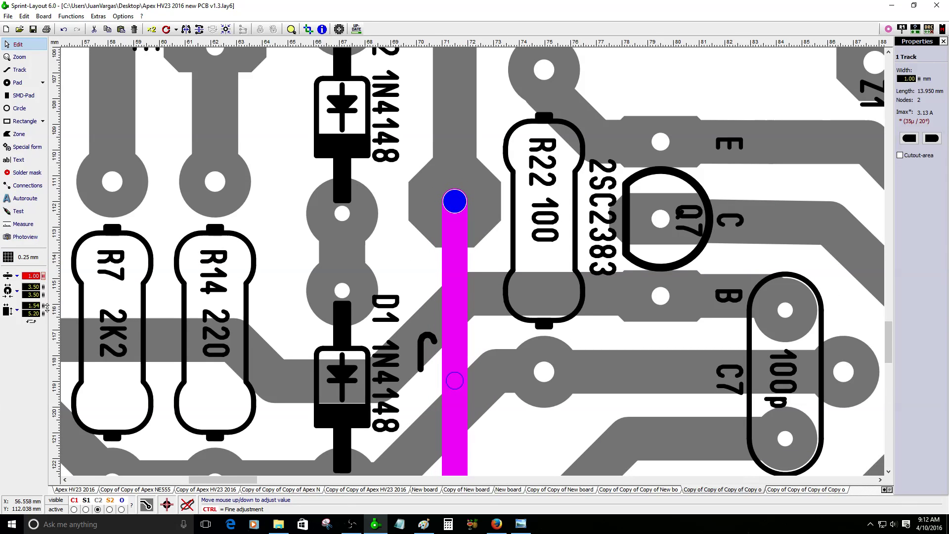
{"action": "right_click", "coordinate": [446, 245]}
{"action": "mouse_move", "coordinate": [493, 430]}
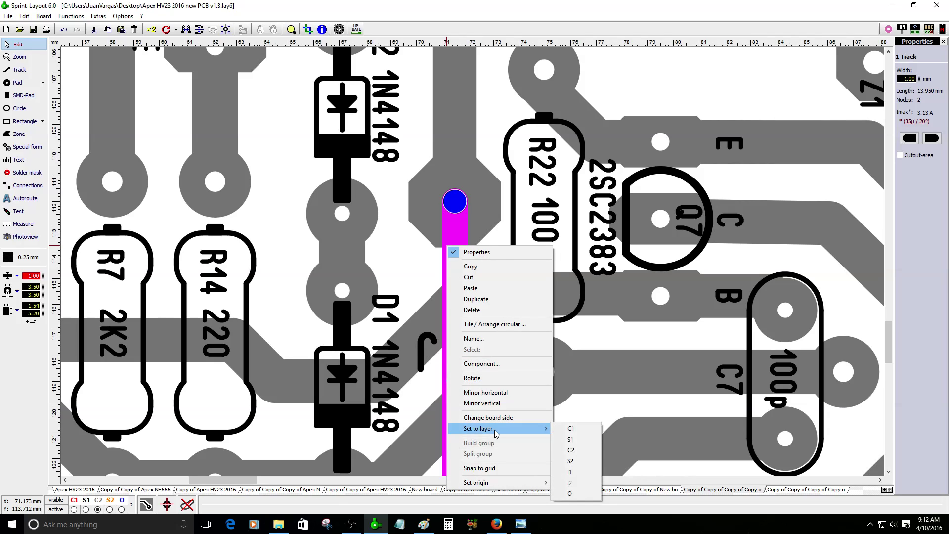
{"action": "left_click", "coordinate": [568, 439]}
{"action": "scroll", "coordinate": [403, 240], "scroll_direction": "down", "scroll_amount": 5}
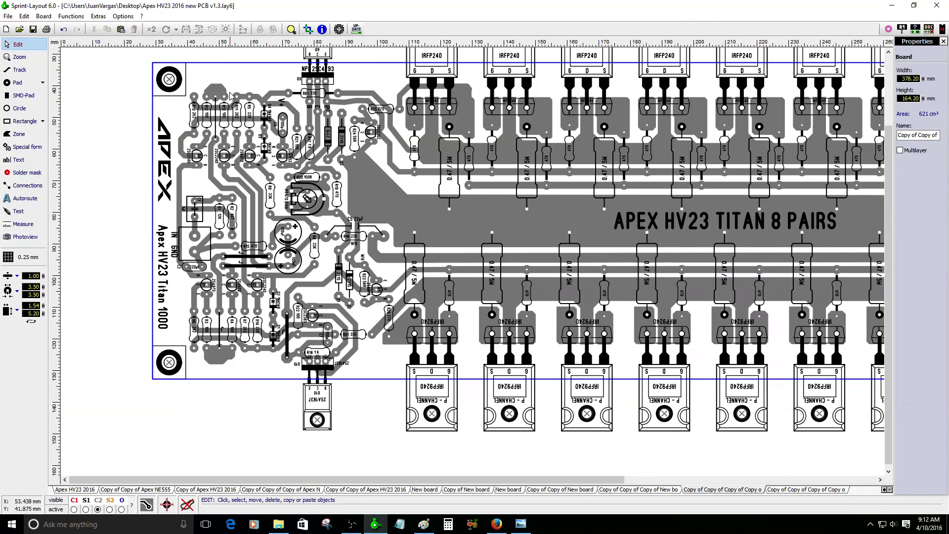
{"action": "scroll", "coordinate": [229, 94], "scroll_direction": "up", "scroll_amount": 5}
{"action": "scroll", "coordinate": [462, 269], "scroll_direction": "down", "scroll_amount": 5}
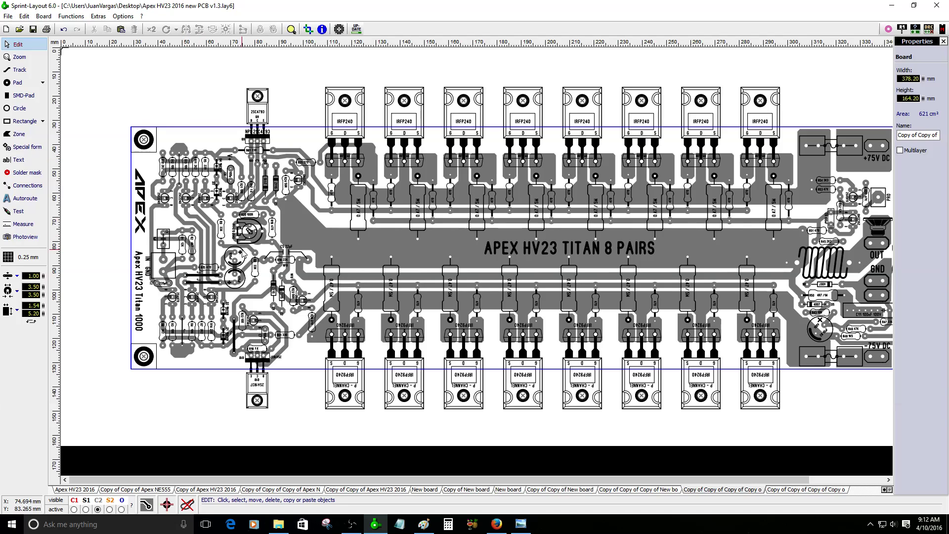
{"action": "scroll", "coordinate": [228, 250], "scroll_direction": "up", "scroll_amount": 2}
{"action": "scroll", "coordinate": [293, 114], "scroll_direction": "up", "scroll_amount": 2}
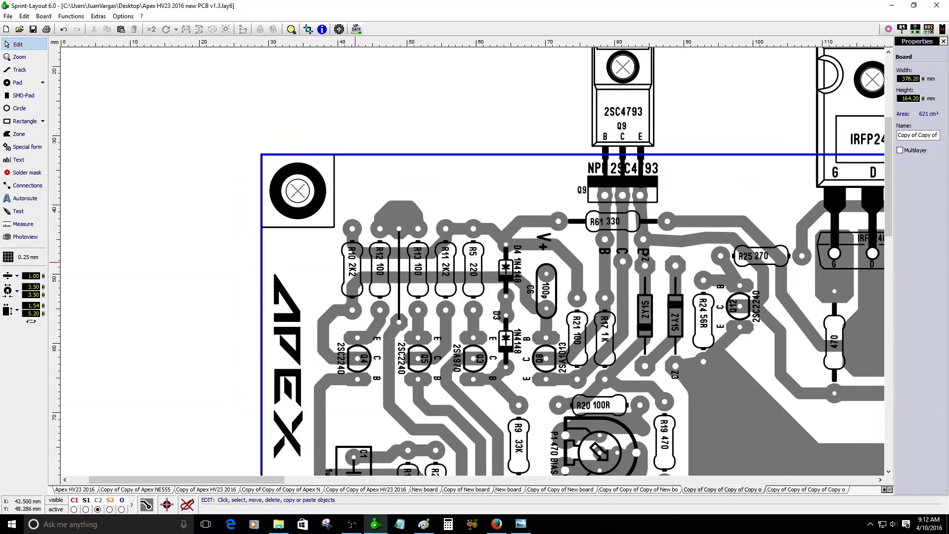
{"action": "scroll", "coordinate": [293, 115], "scroll_direction": "down", "scroll_amount": 1}
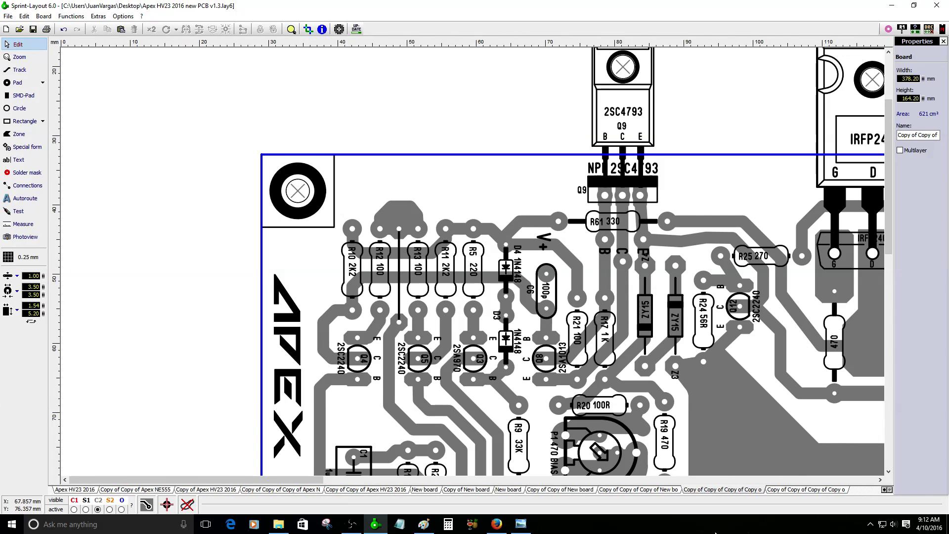
Open the board titled APEX HV23 TITAN 8 PAIRS MOSFET and view its whole layout
{"action": "left_click", "coordinate": [658, 490]}
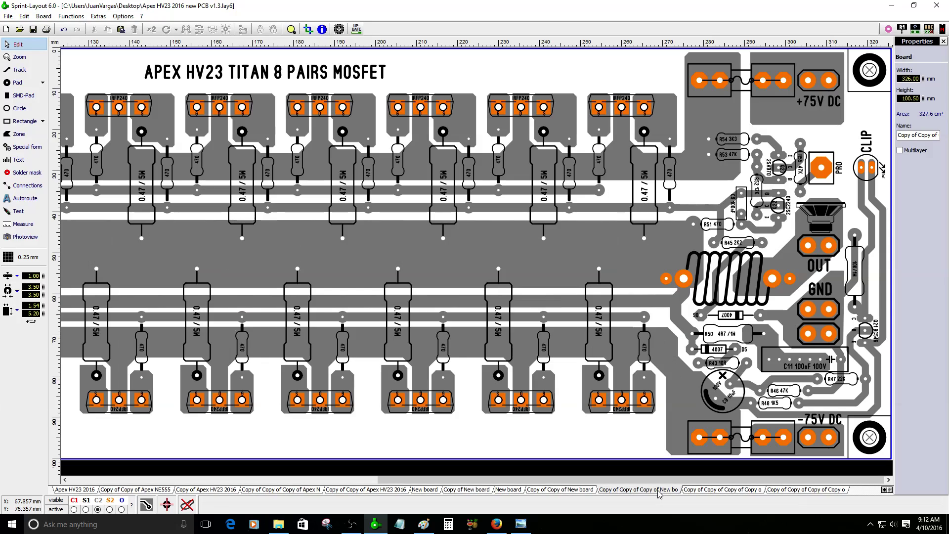
{"action": "scroll", "coordinate": [148, 124], "scroll_direction": "down", "scroll_amount": 3}
{"action": "scroll", "coordinate": [148, 125], "scroll_direction": "up", "scroll_amount": 1}
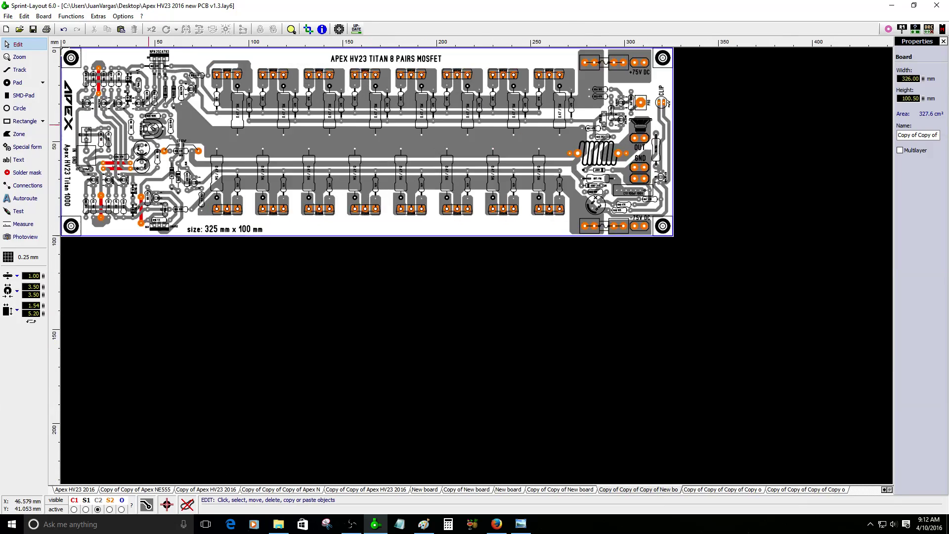
Inspect the 8-pair MOSFET board and the neighbouring board version that shows the output transistor packages, examining both layouts up close
{"action": "scroll", "coordinate": [679, 472], "scroll_direction": "up", "scroll_amount": 2}
{"action": "scroll", "coordinate": [678, 472], "scroll_direction": "down", "scroll_amount": 1}
{"action": "scroll", "coordinate": [678, 472], "scroll_direction": "up", "scroll_amount": 2}
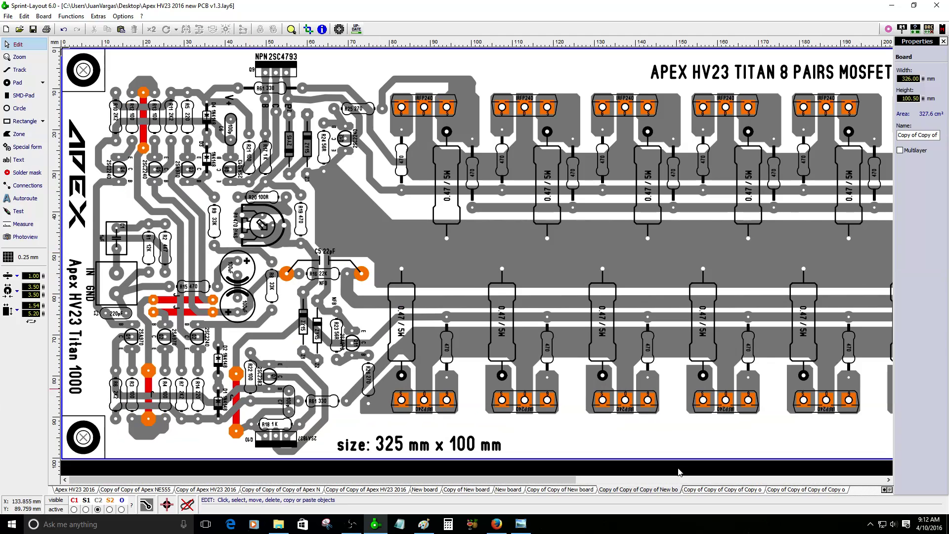
{"action": "left_click", "coordinate": [723, 489]}
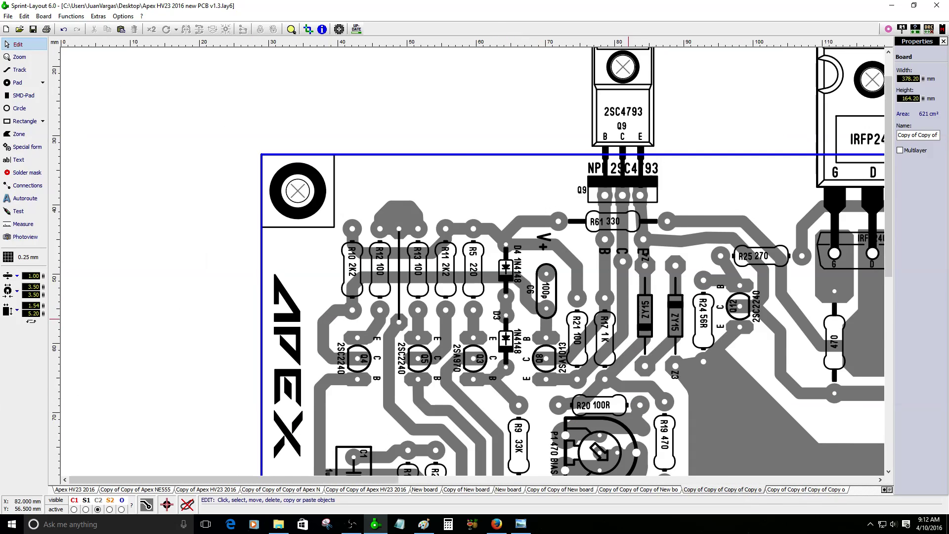
{"action": "scroll", "coordinate": [400, 284], "scroll_direction": "down", "scroll_amount": 1}
{"action": "scroll", "coordinate": [425, 284], "scroll_direction": "down", "scroll_amount": 1}
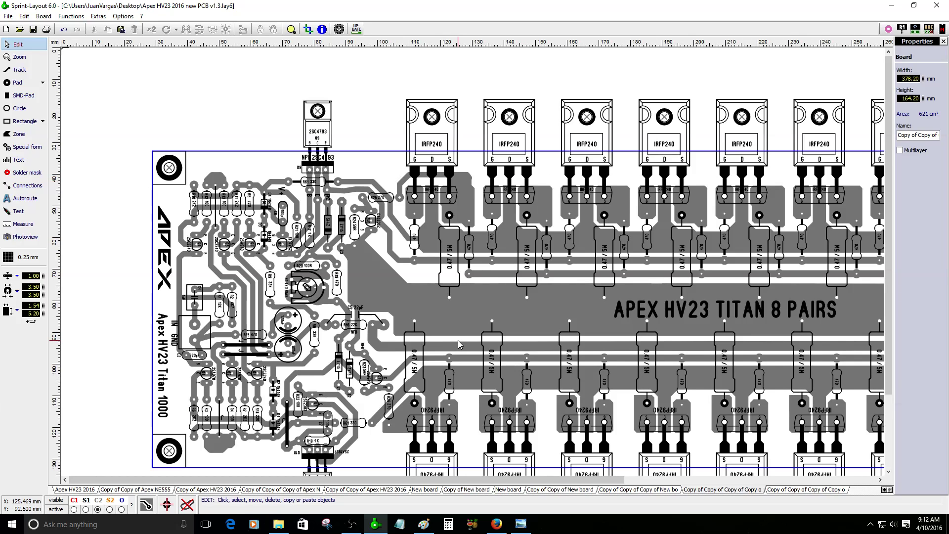
{"action": "scroll", "coordinate": [455, 167], "scroll_direction": "up", "scroll_amount": 4}
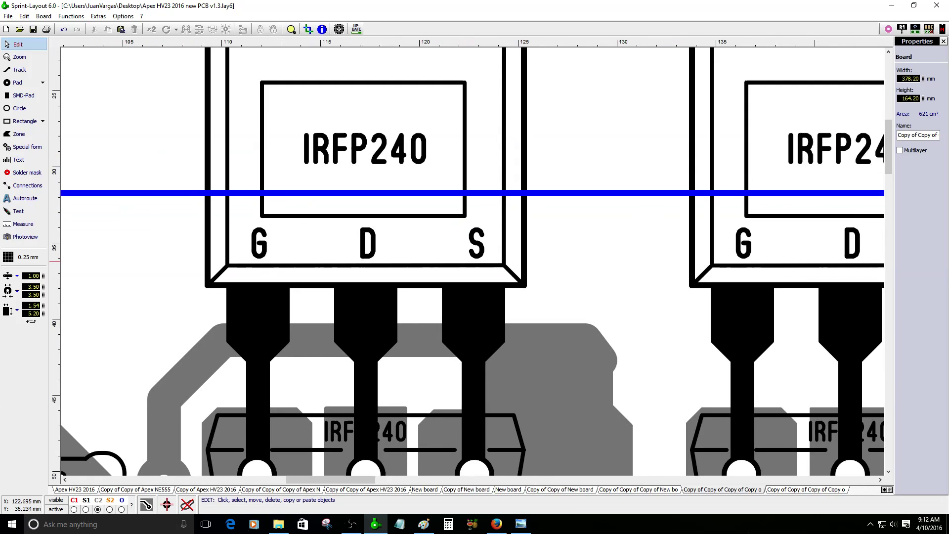
{"action": "scroll", "coordinate": [477, 254], "scroll_direction": "up", "scroll_amount": 1}
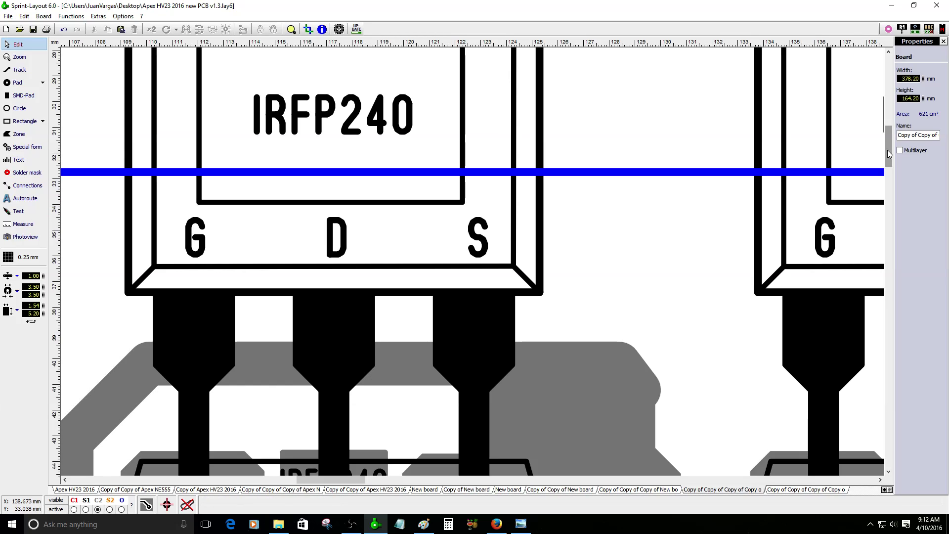
{"action": "left_click_drag", "start_coordinate": [888, 154], "coordinate": [904, 311]}
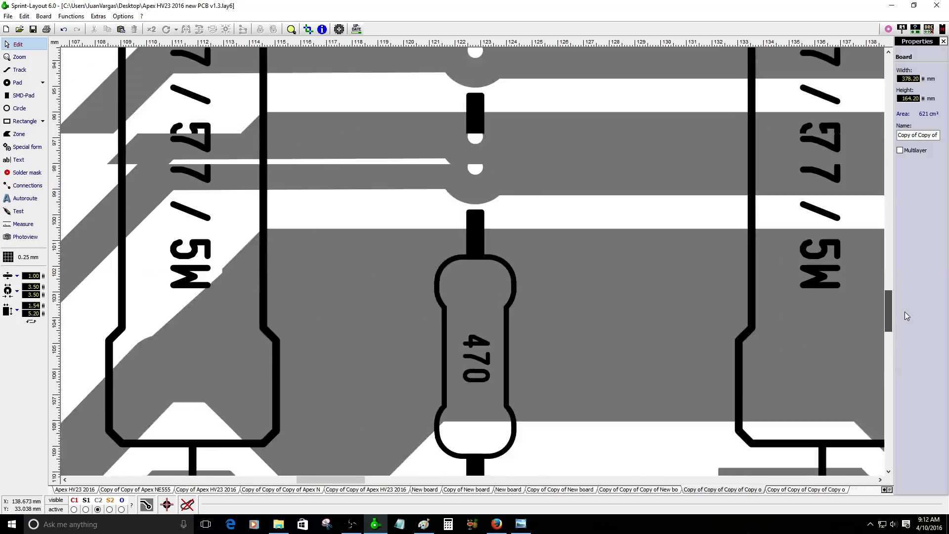
{"action": "scroll", "coordinate": [290, 230], "scroll_direction": "down", "scroll_amount": 8}
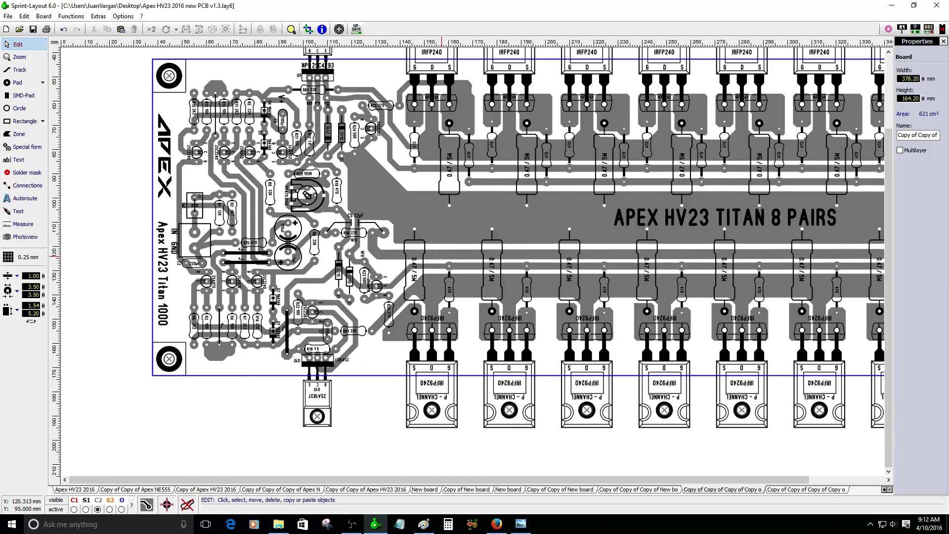
{"action": "scroll", "coordinate": [289, 229], "scroll_direction": "up", "scroll_amount": 3}
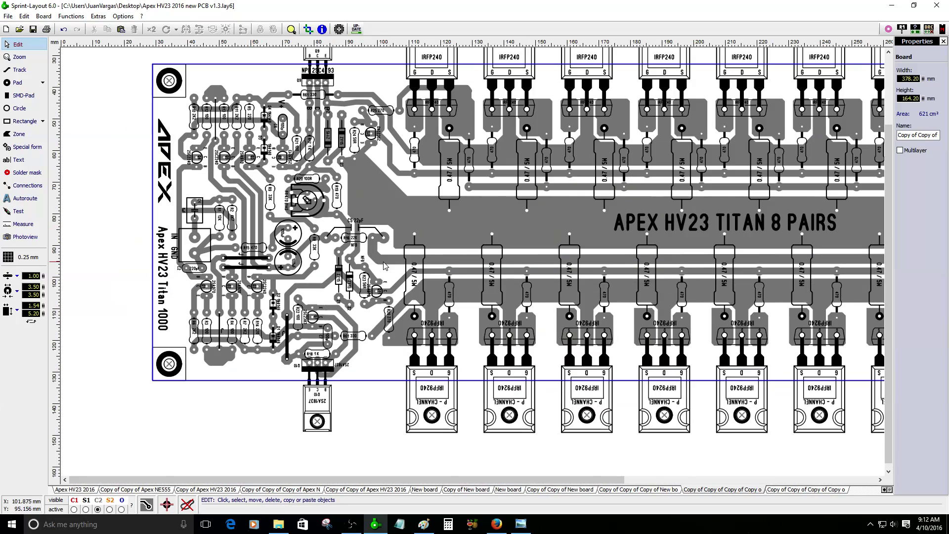
{"action": "scroll", "coordinate": [401, 171], "scroll_direction": "down", "scroll_amount": 3}
{"action": "scroll", "coordinate": [213, 147], "scroll_direction": "up", "scroll_amount": 4}
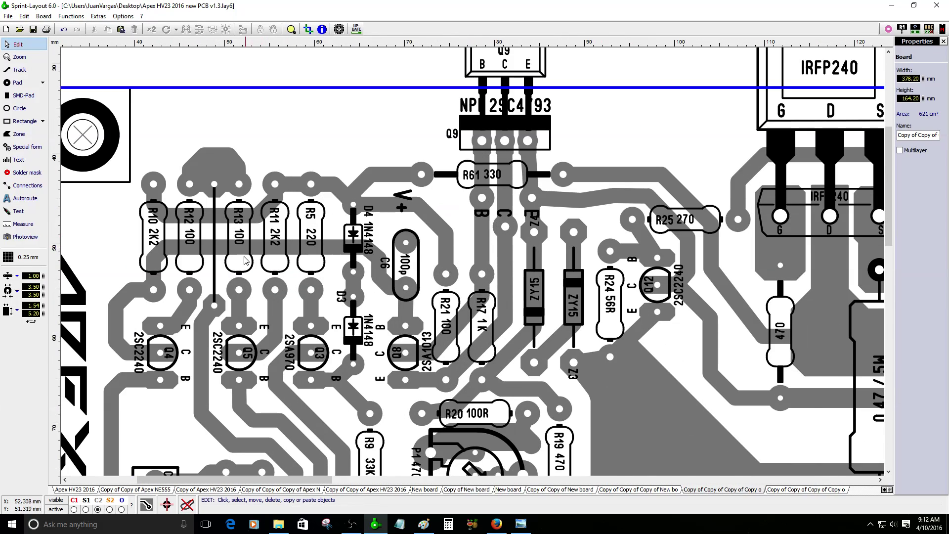
Set the width of the vertical jumper track between R12 and R13 to 1.00 mm
{"action": "scroll", "coordinate": [473, 265], "scroll_direction": "up", "scroll_amount": 2}
{"action": "left_click", "coordinate": [482, 251]}
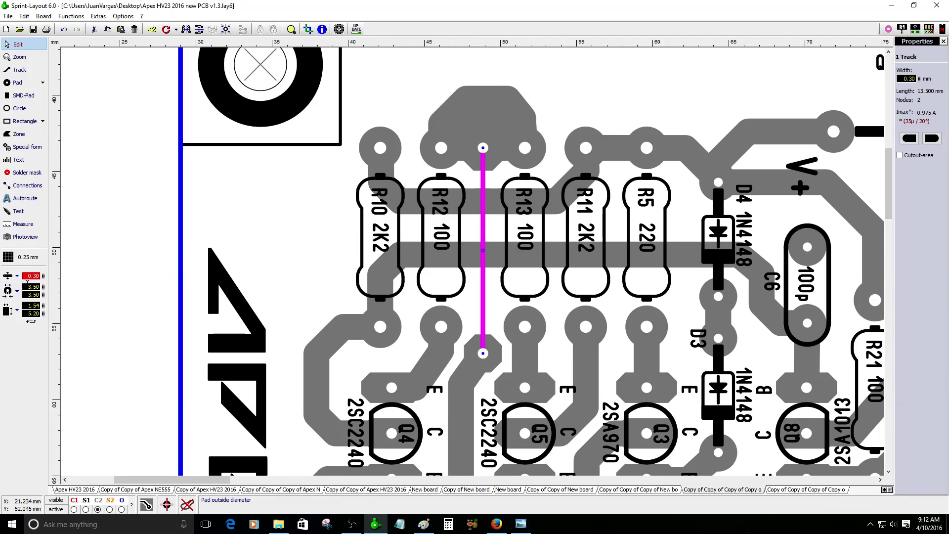
{"action": "left_click_drag", "start_coordinate": [43, 275], "coordinate": [50, 251]}
{"action": "left_click", "coordinate": [295, 214]}
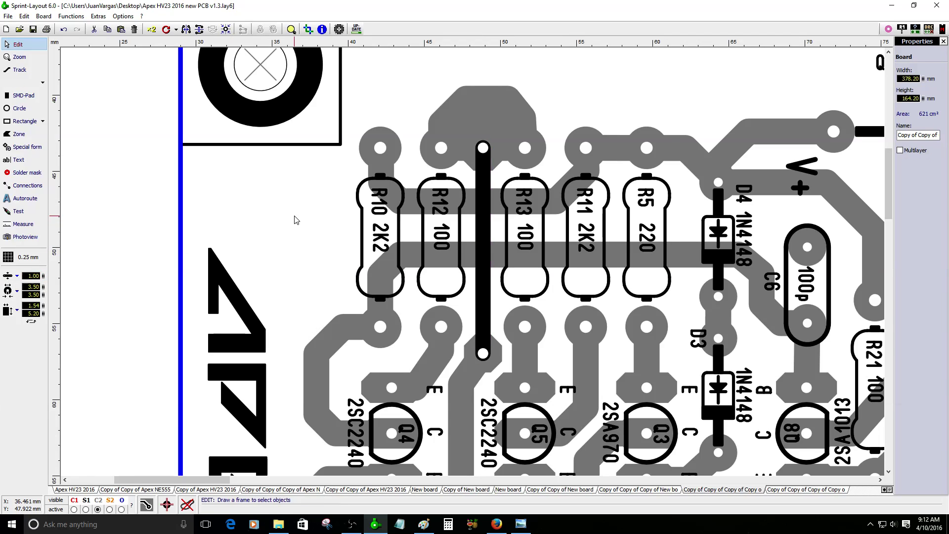
Open the board's print preview, check that CutePDF Writer uses A3 landscape paper, and center the layout on the page
{"action": "left_click", "coordinate": [46, 31]}
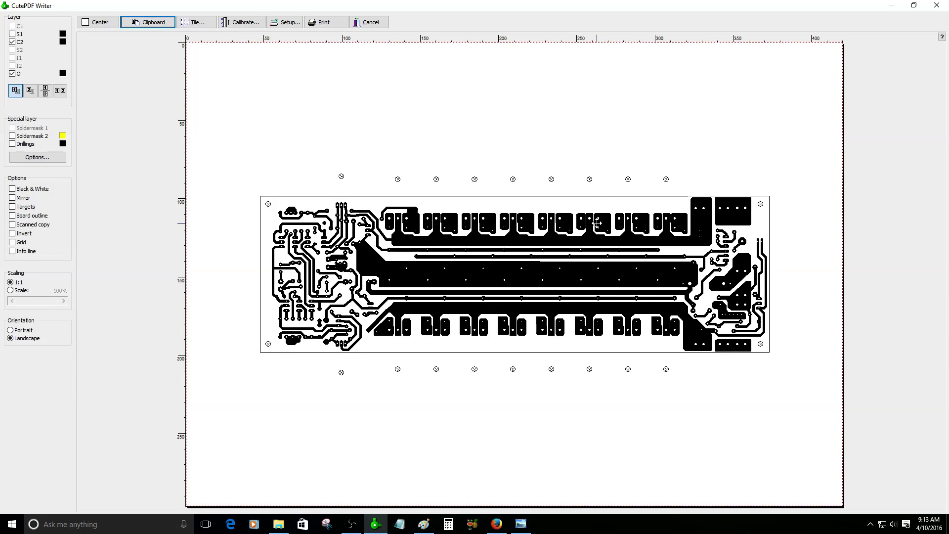
{"action": "left_click", "coordinate": [297, 25]}
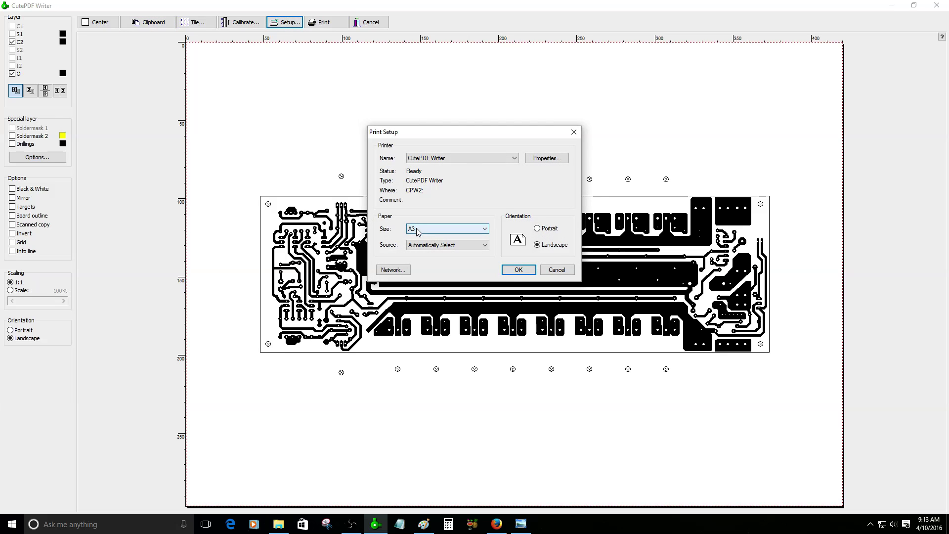
{"action": "left_click", "coordinate": [519, 269]}
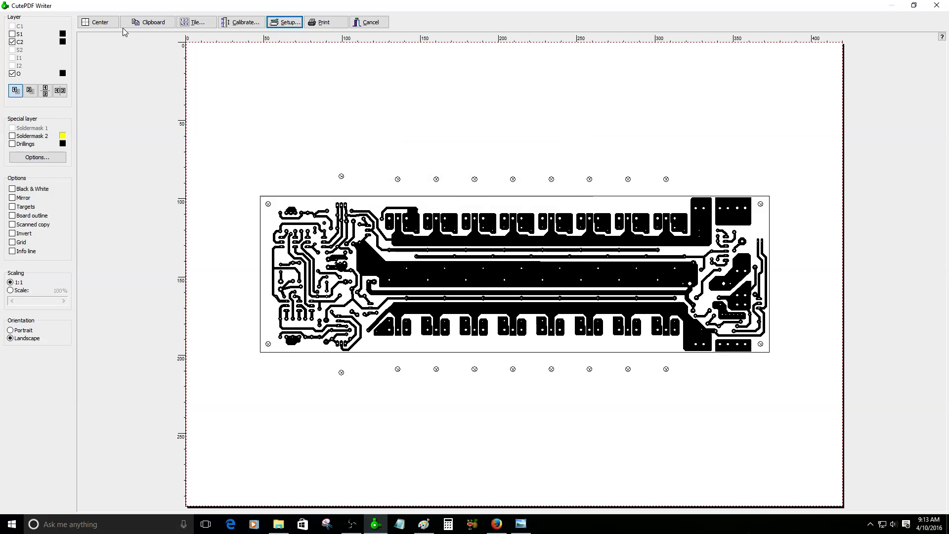
{"action": "left_click", "coordinate": [98, 23]}
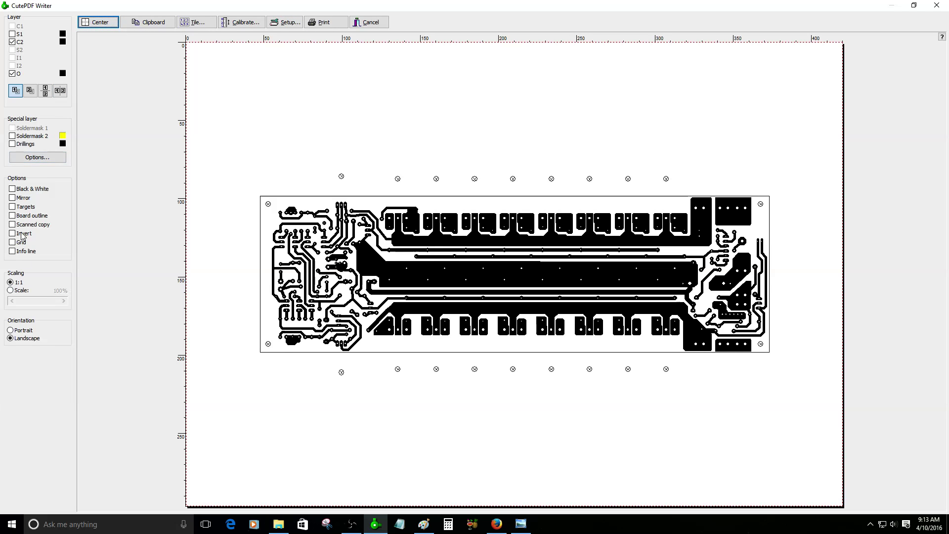
Try the print preview without outline layer O and with corner targets, and restore both settings
{"action": "left_click", "coordinate": [13, 75]}
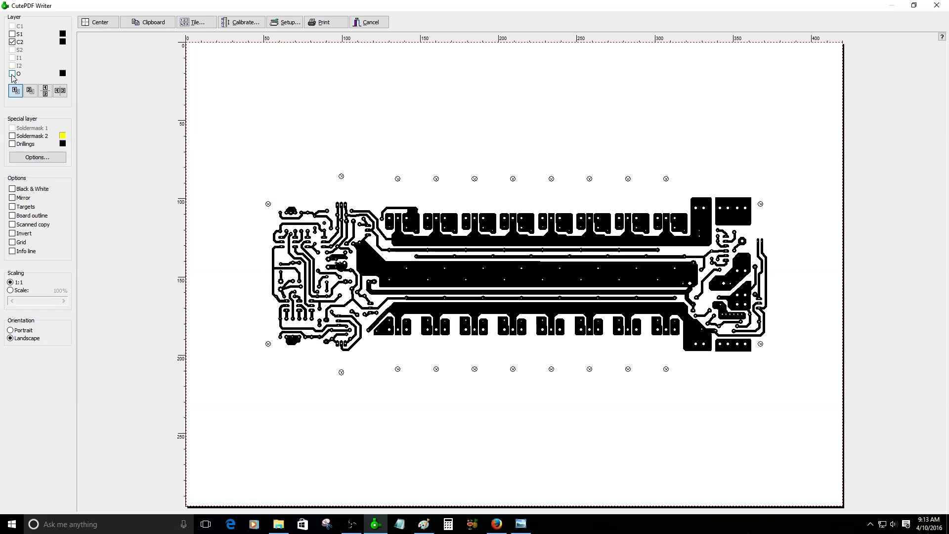
{"action": "left_click", "coordinate": [12, 207]}
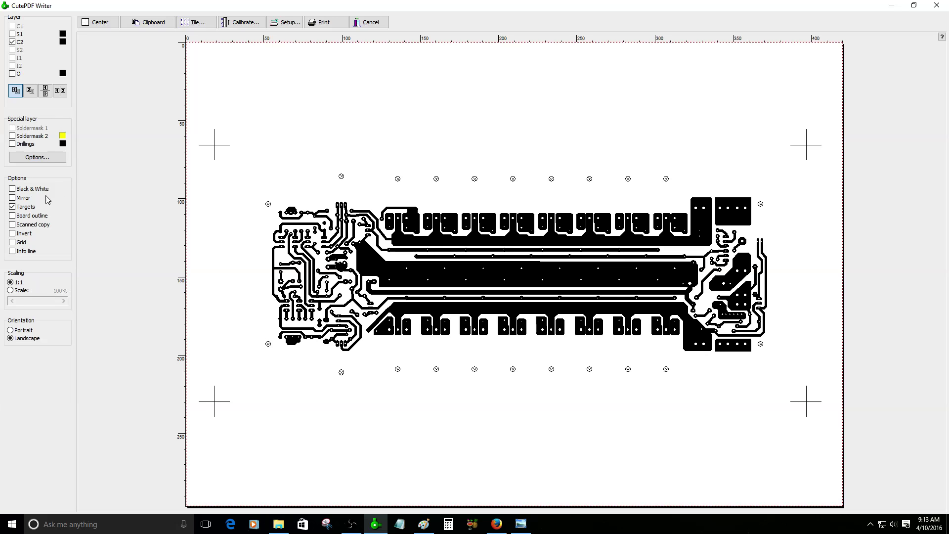
{"action": "left_click", "coordinate": [13, 207]}
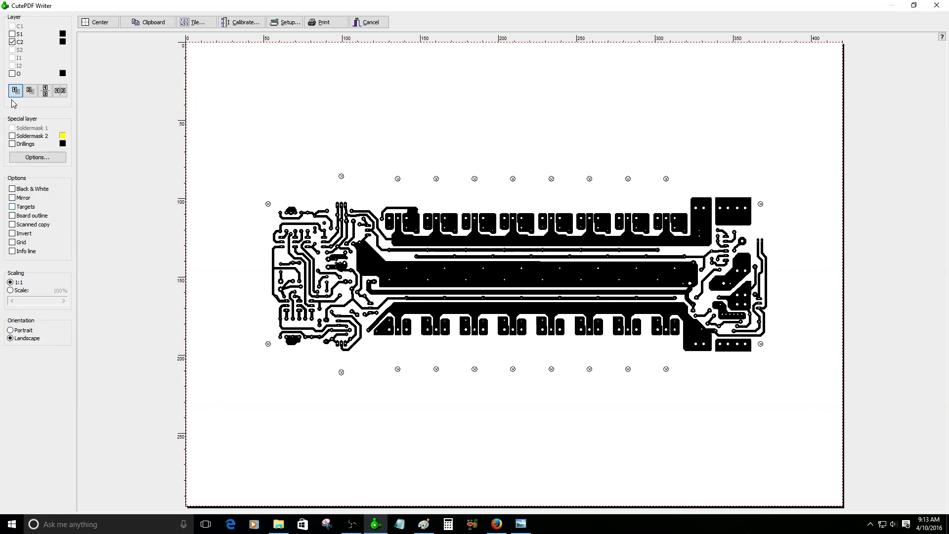
{"action": "left_click", "coordinate": [13, 74]}
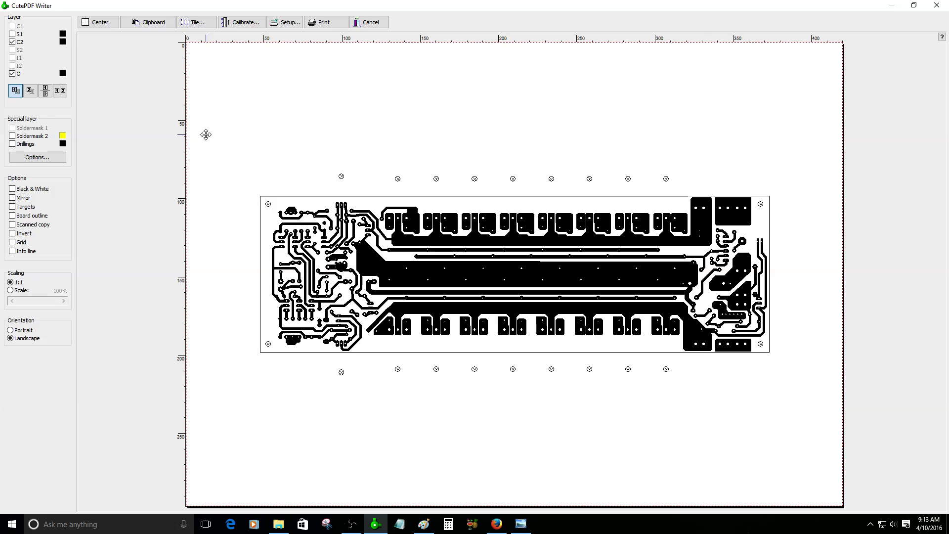
Center the copper layout and print it to the PDF Apex HV23 2016 new PCB v1.3 on the Desktop, replacing the existing file
{"action": "left_click", "coordinate": [101, 22]}
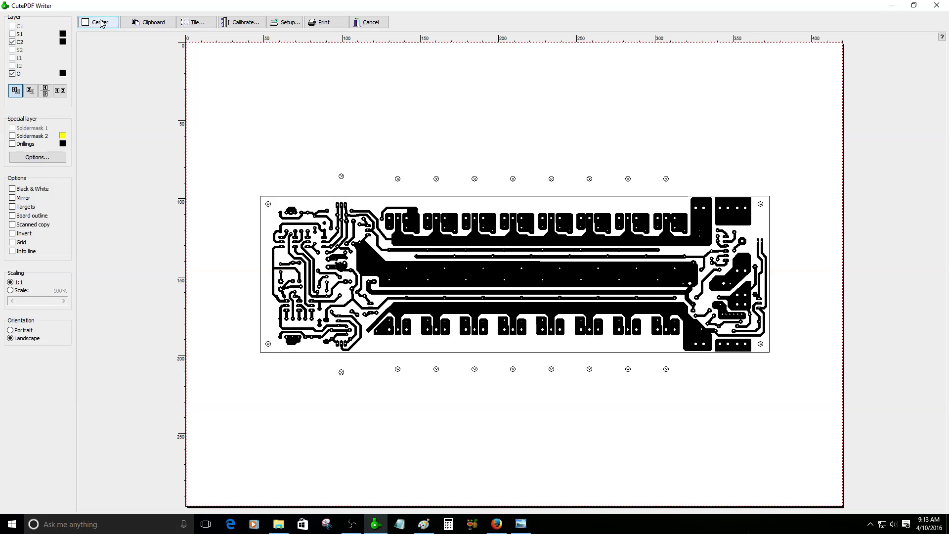
{"action": "left_click", "coordinate": [328, 23]}
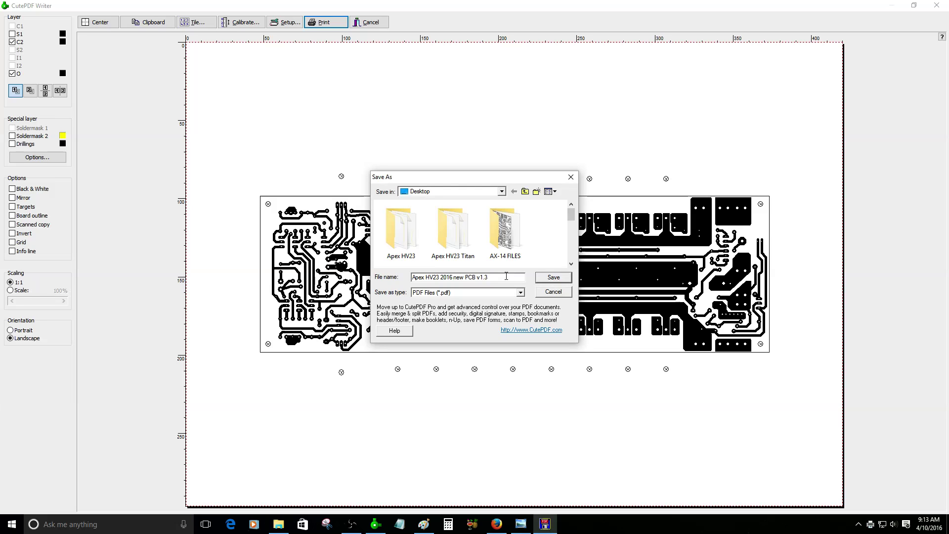
{"action": "left_click", "coordinate": [554, 278]}
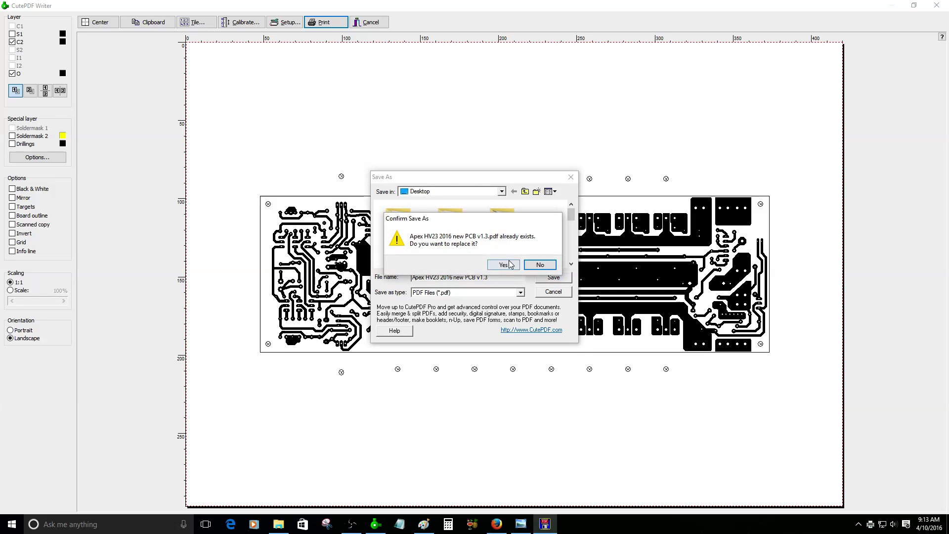
{"action": "left_click", "coordinate": [509, 261]}
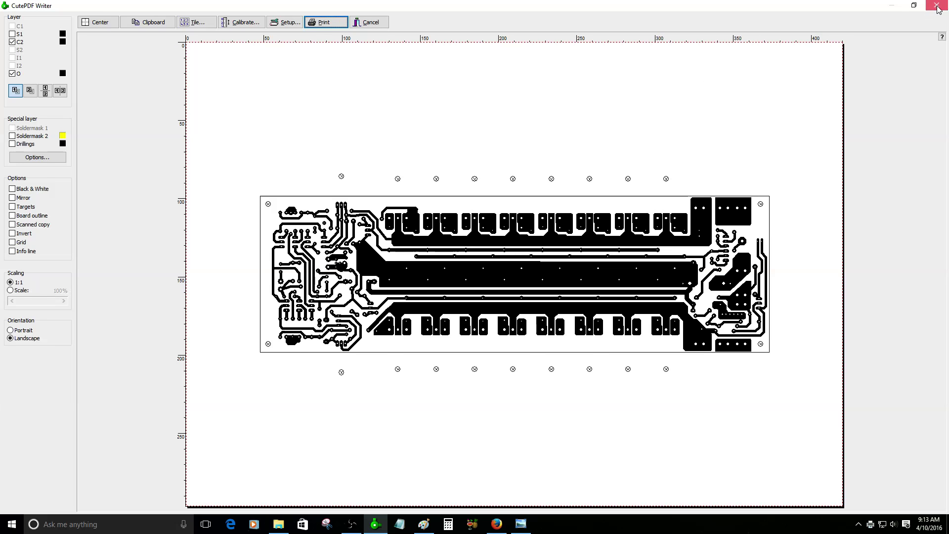
Clear the open windows off the desktop and open the exported Apex HV23 2016 new PCB v1.3 PDF in Acrobat Reader
{"action": "left_click", "coordinate": [891, 5]}
{"action": "left_click", "coordinate": [898, 4]}
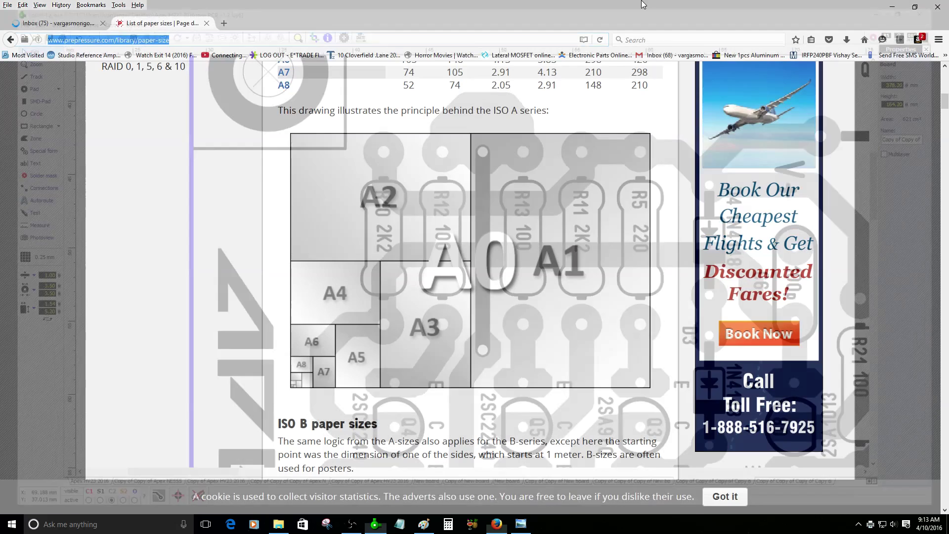
{"action": "left_click", "coordinate": [888, 5]}
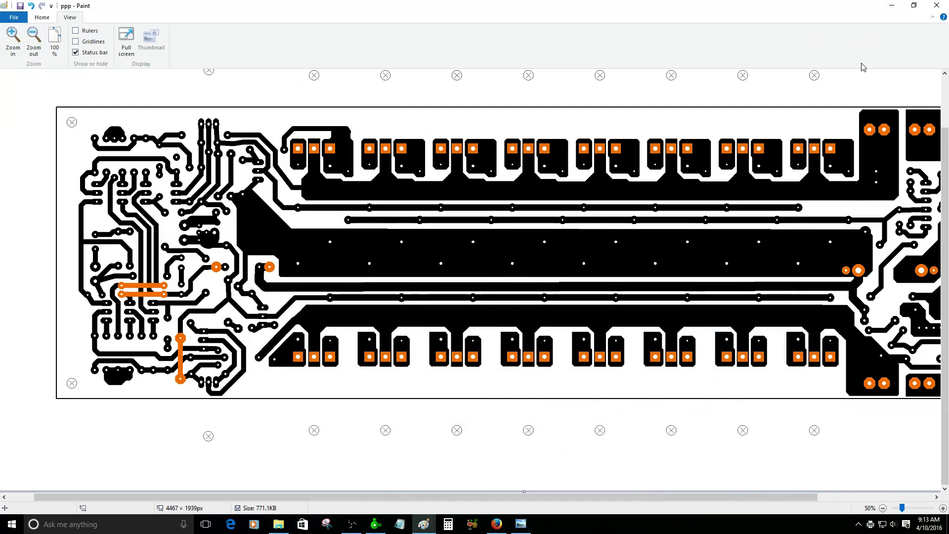
{"action": "left_click", "coordinate": [936, 5]}
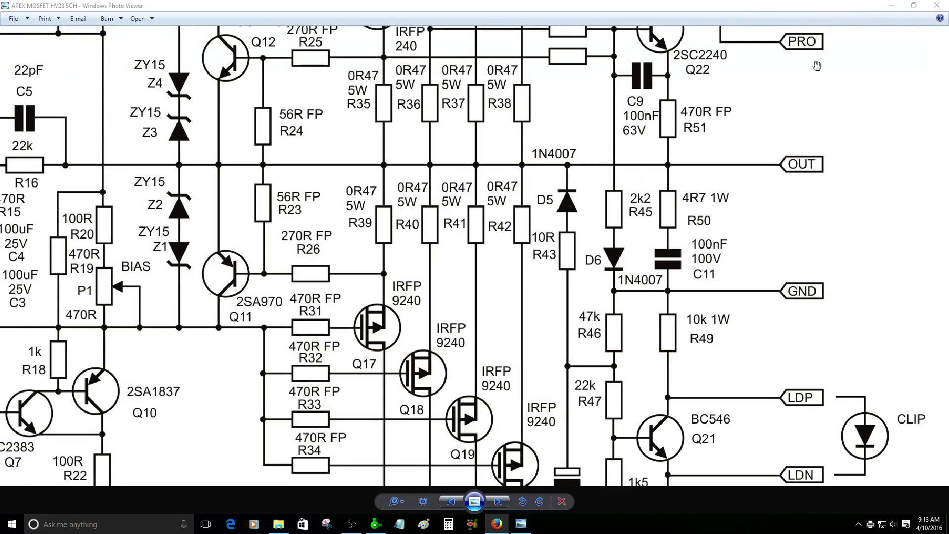
{"action": "left_click", "coordinate": [891, 5]}
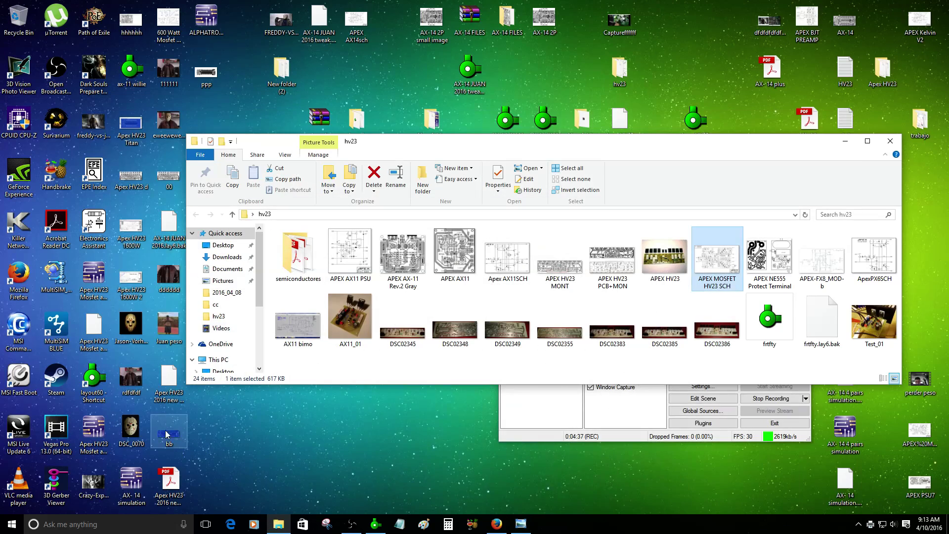
{"action": "double_click", "coordinate": [173, 480]}
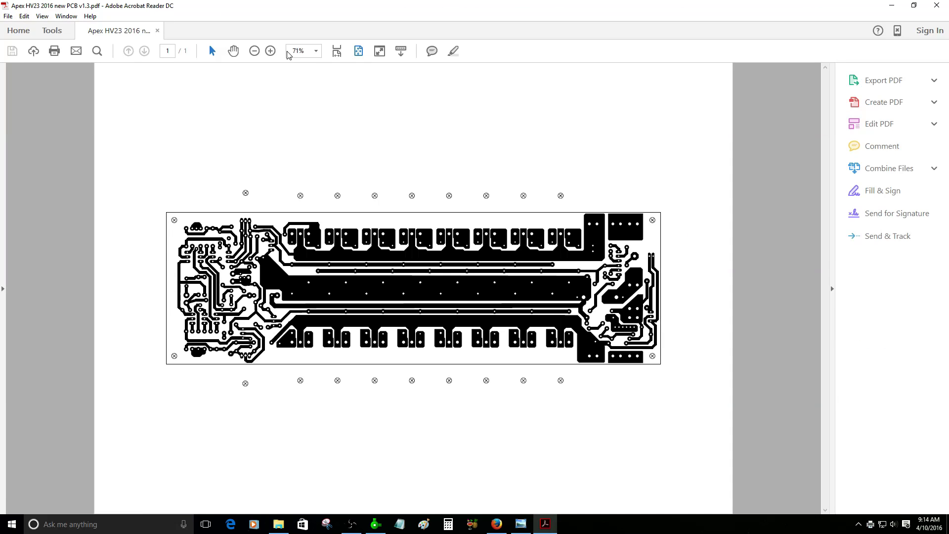
Examine the copper traces in the input-stage half of the exported PDF at 200% zoom
{"action": "left_click", "coordinate": [270, 51]}
{"action": "left_click", "coordinate": [271, 51]}
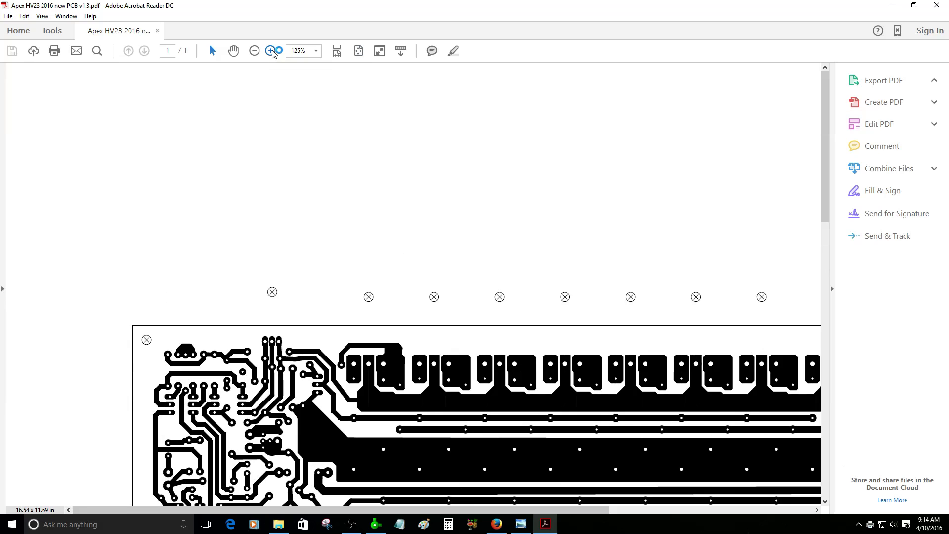
{"action": "left_click", "coordinate": [271, 51]}
{"action": "left_click", "coordinate": [271, 51]}
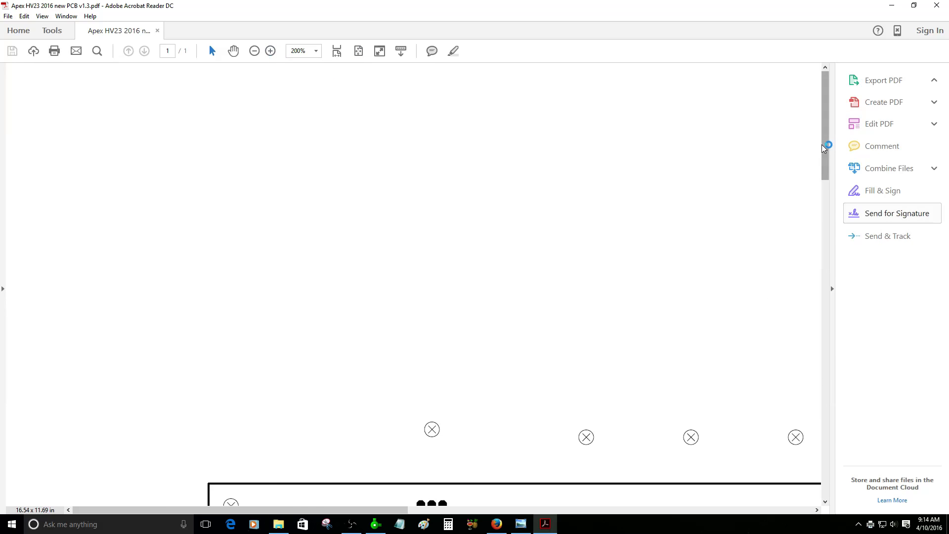
{"action": "left_click_drag", "start_coordinate": [824, 148], "coordinate": [828, 321]}
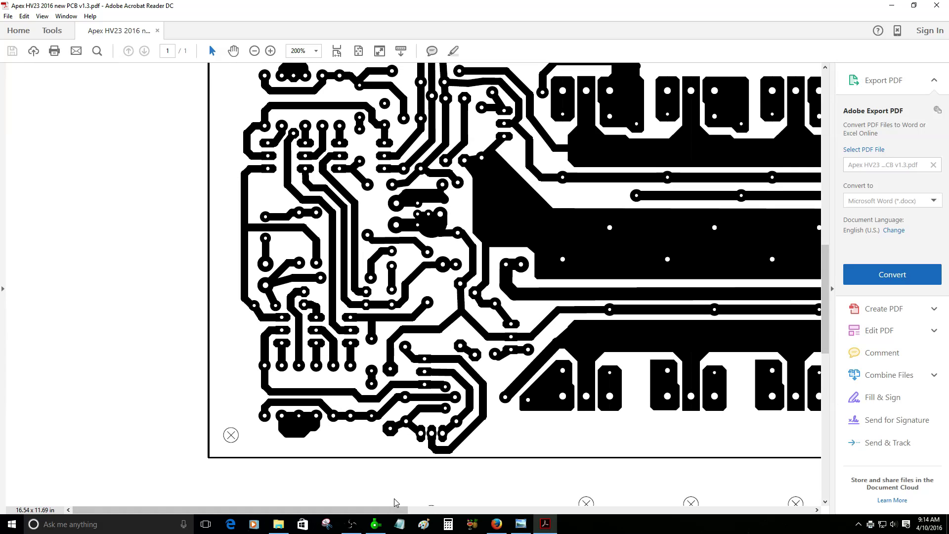
{"action": "left_click_drag", "start_coordinate": [396, 509], "coordinate": [430, 485]}
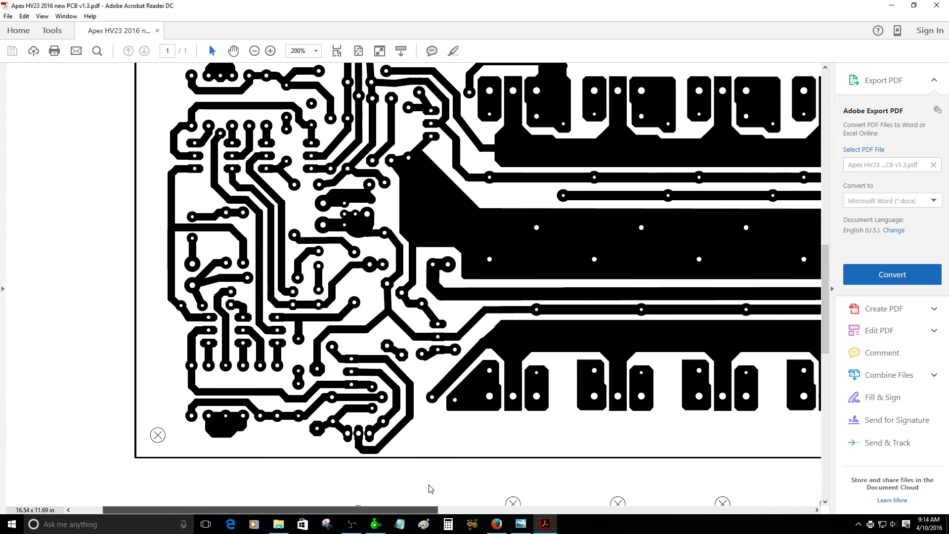
{"action": "scroll", "coordinate": [538, 263], "scroll_direction": "up", "scroll_amount": 2}
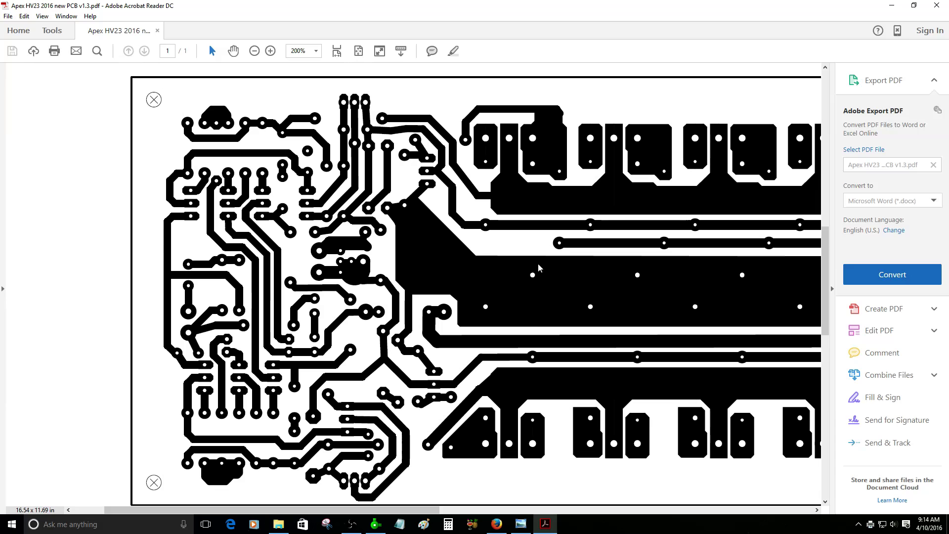
Switch back to Sprint-Layout and measure the board outline's width along its upper edge, corner to corner
{"action": "key", "text": "alt+Tab"}
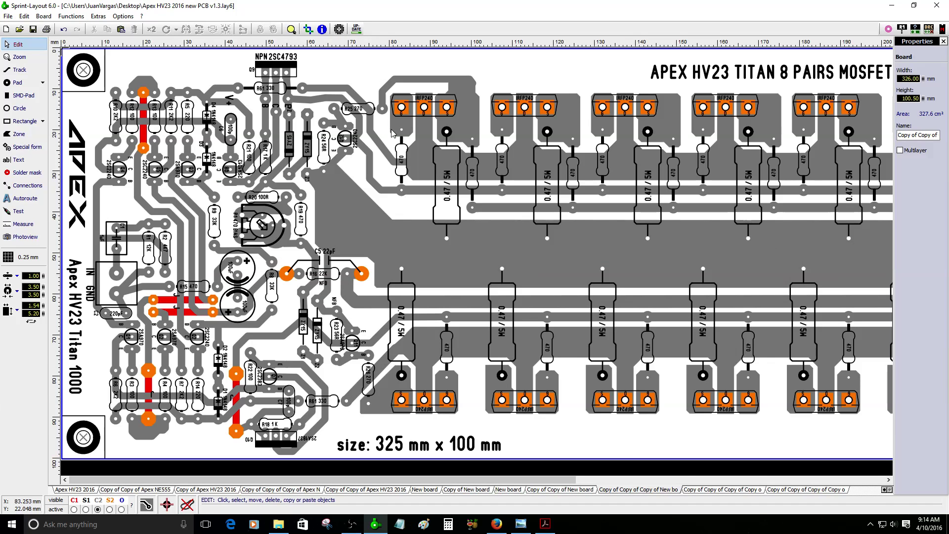
{"action": "left_click", "coordinate": [639, 489]}
{"action": "left_click", "coordinate": [23, 224]}
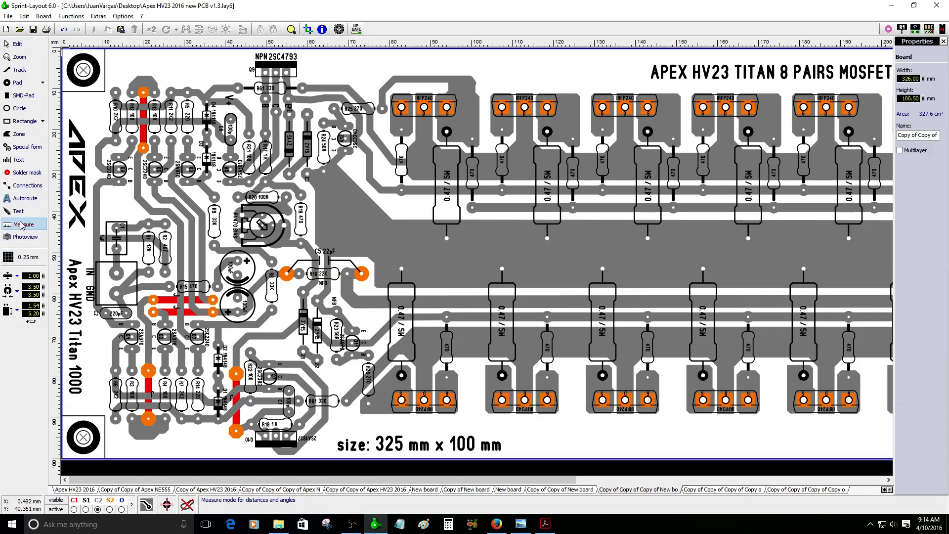
{"action": "scroll", "coordinate": [103, 76], "scroll_direction": "up", "scroll_amount": 5}
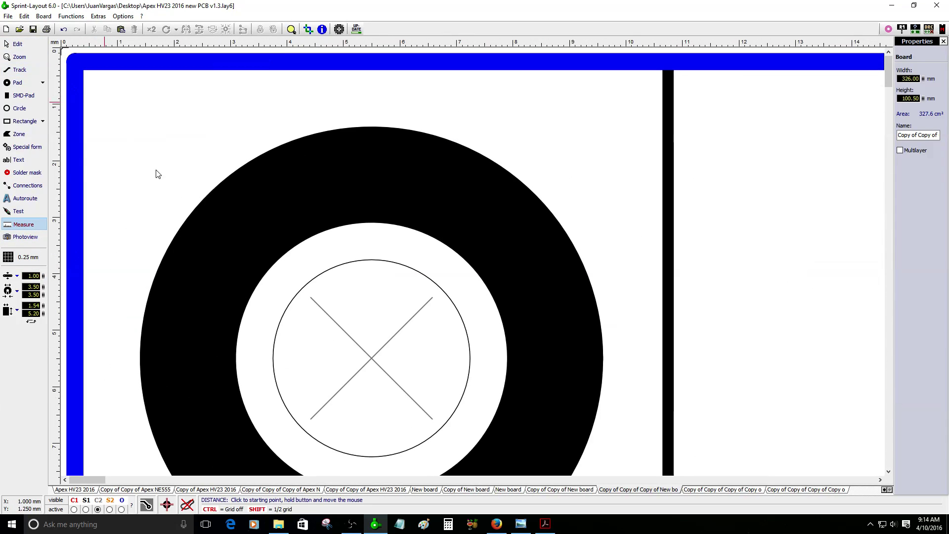
{"action": "left_click_drag", "start_coordinate": [79, 65], "coordinate": [881, 56]}
{"action": "scroll", "coordinate": [371, 271], "scroll_direction": "down", "scroll_amount": 3}
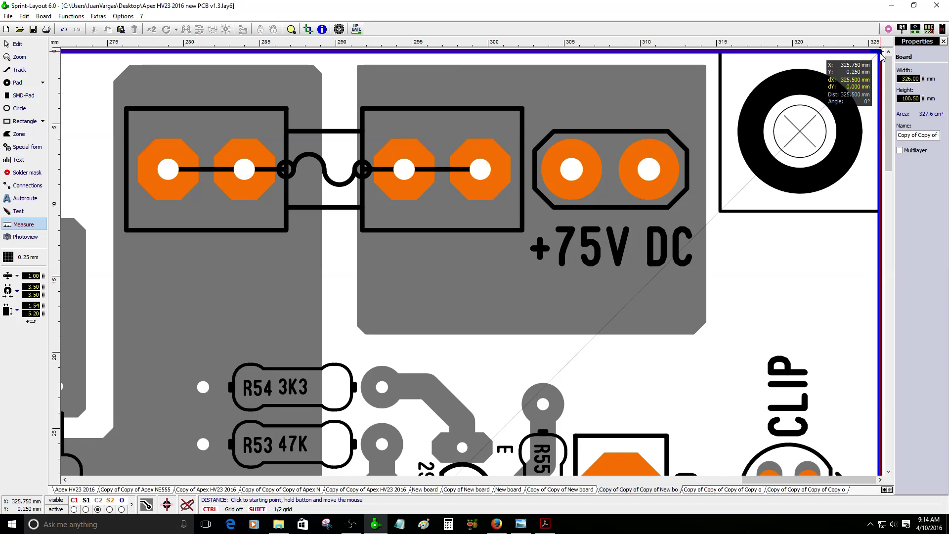
Measure the board outline's height along its left edge, from the upper to the lower corner, and leave measuring mode
{"action": "scroll", "coordinate": [882, 57], "scroll_direction": "down", "scroll_amount": 5}
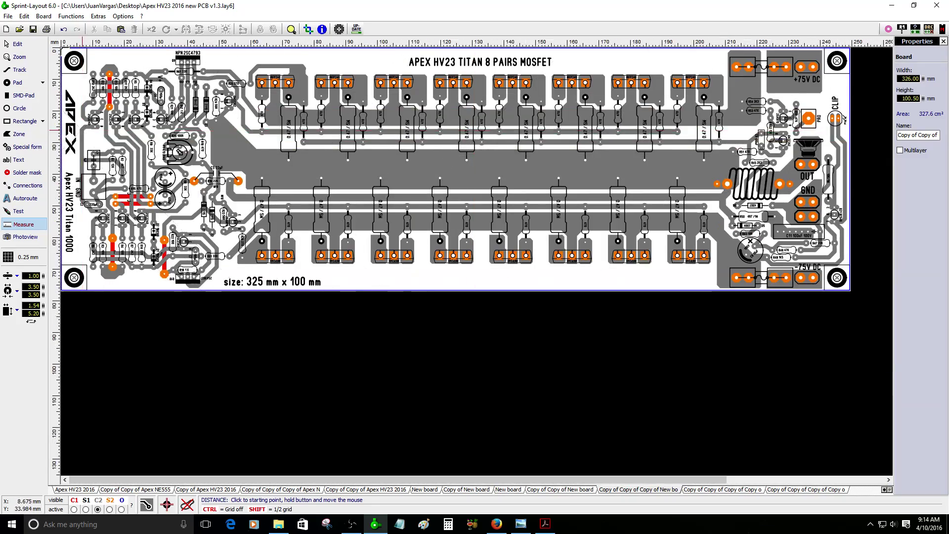
{"action": "scroll", "coordinate": [65, 59], "scroll_direction": "up", "scroll_amount": 3}
{"action": "scroll", "coordinate": [65, 60], "scroll_direction": "down", "scroll_amount": 1}
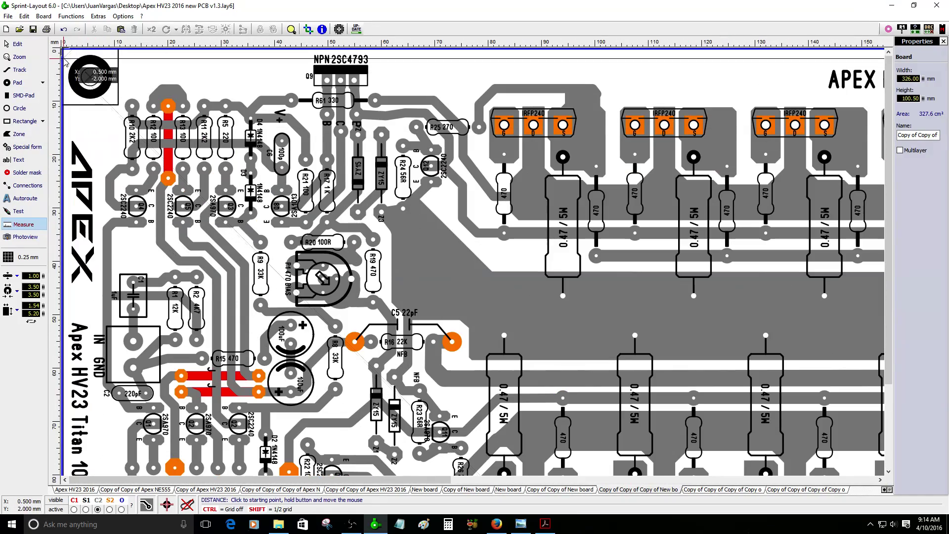
{"action": "scroll", "coordinate": [71, 66], "scroll_direction": "up", "scroll_amount": 2}
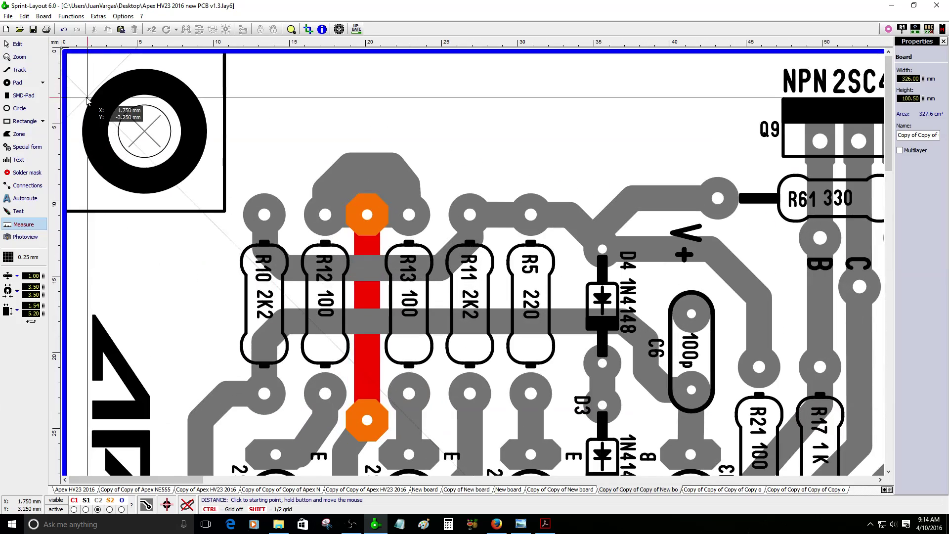
{"action": "scroll", "coordinate": [69, 56], "scroll_direction": "up", "scroll_amount": 2}
{"action": "left_click_drag", "start_coordinate": [69, 55], "coordinate": [94, 372]}
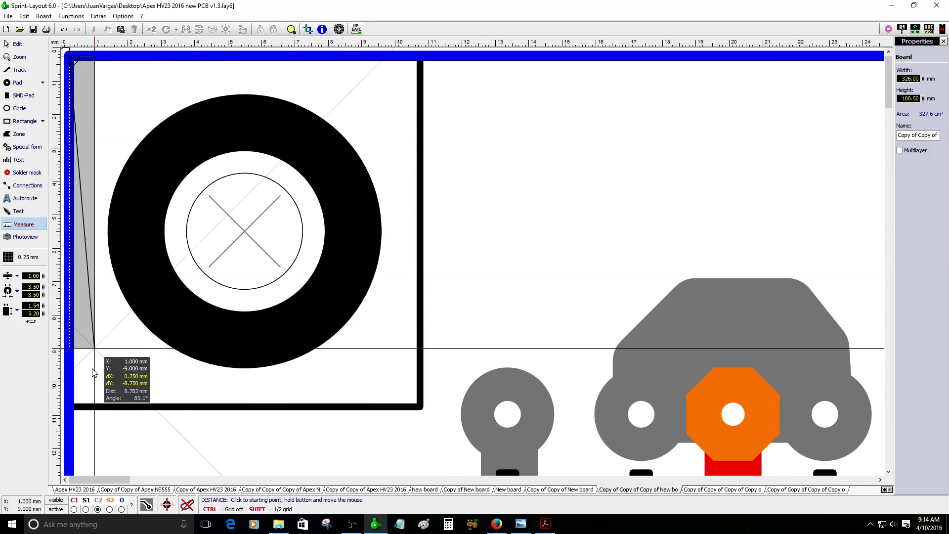
{"action": "scroll", "coordinate": [79, 381], "scroll_direction": "down", "scroll_amount": 5}
{"action": "scroll", "coordinate": [79, 380], "scroll_direction": "down", "scroll_amount": 1}
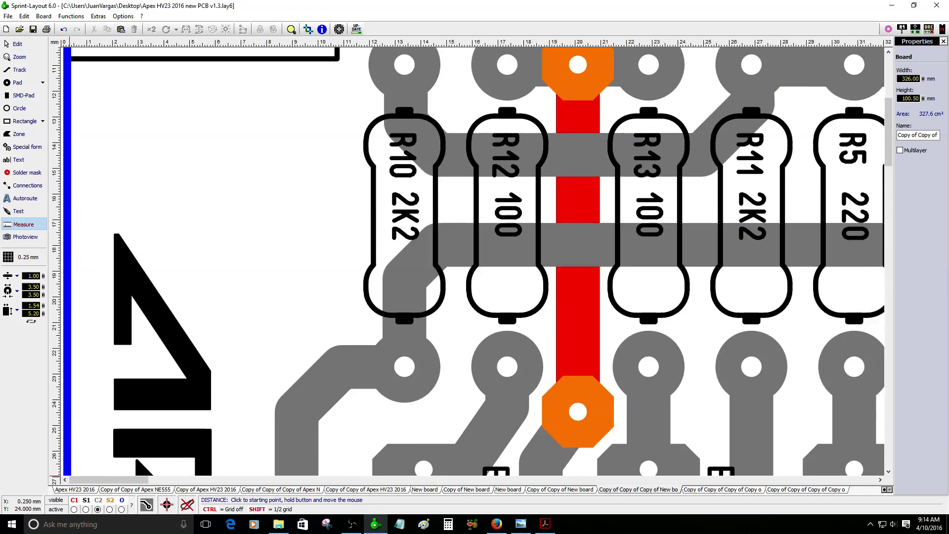
{"action": "scroll", "coordinate": [70, 404], "scroll_direction": "down", "scroll_amount": 2}
{"action": "scroll", "coordinate": [74, 480], "scroll_direction": "up", "scroll_amount": 2}
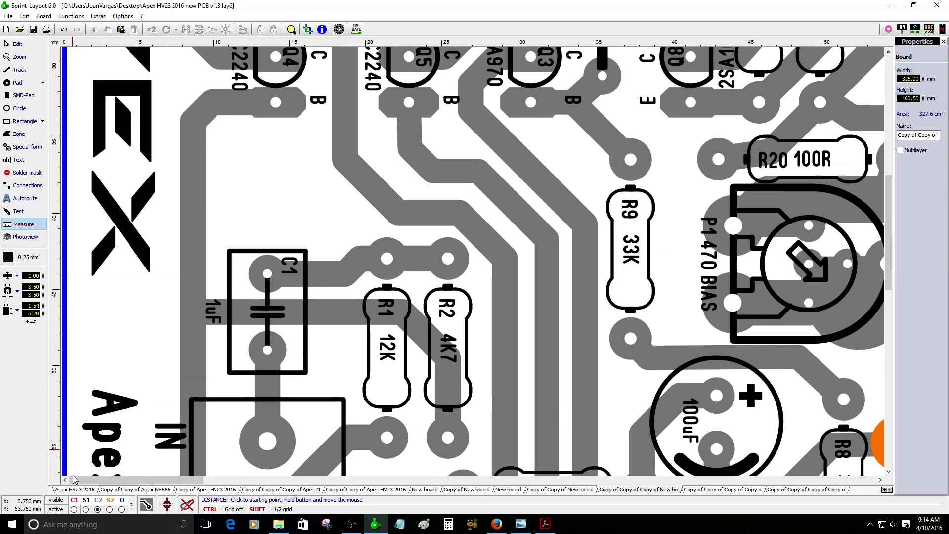
{"action": "left_click_drag", "start_coordinate": [73, 478], "coordinate": [66, 475]}
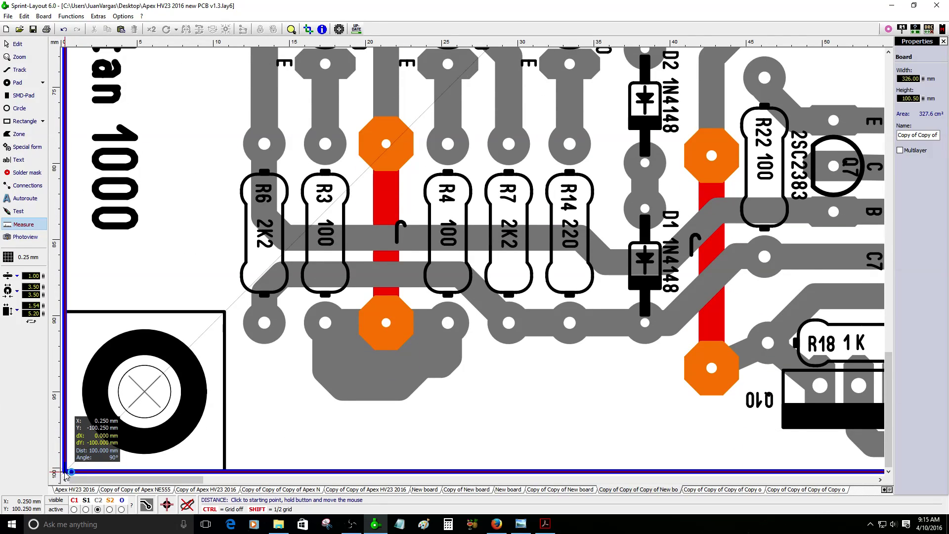
{"action": "left_click_drag", "start_coordinate": [66, 475], "coordinate": [504, 368]}
{"action": "key", "text": "Escape"}
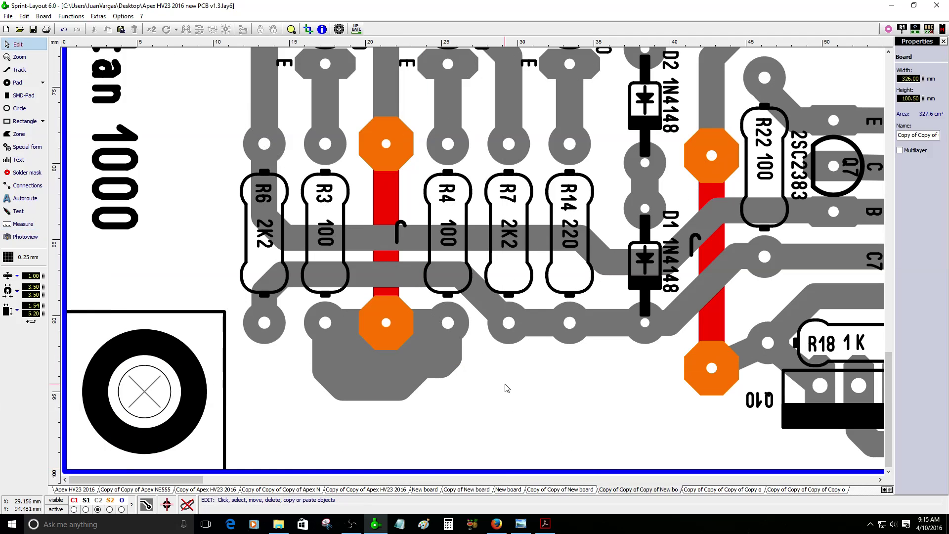
{"action": "scroll", "coordinate": [284, 444], "scroll_direction": "down", "scroll_amount": 3}
{"action": "scroll", "coordinate": [475, 436], "scroll_direction": "up", "scroll_amount": 2}
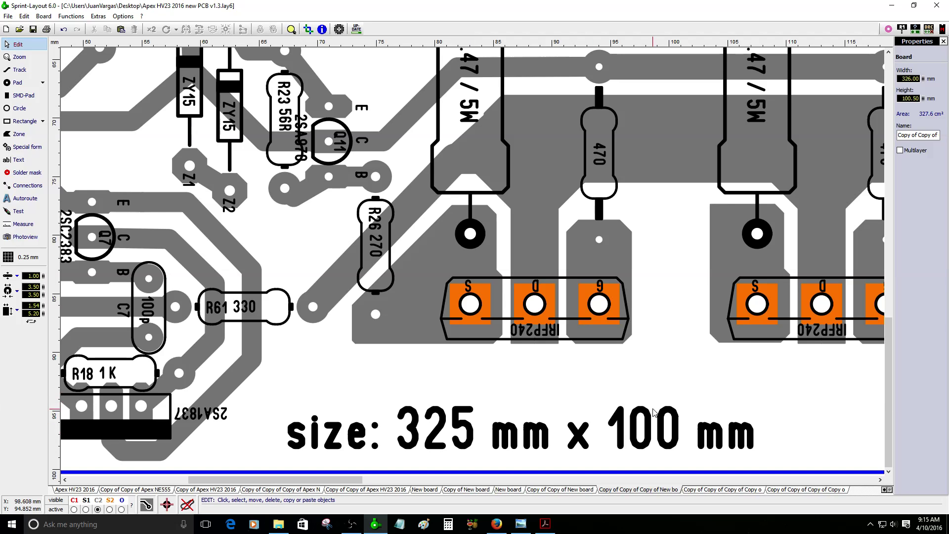
{"action": "left_click", "coordinate": [496, 525]}
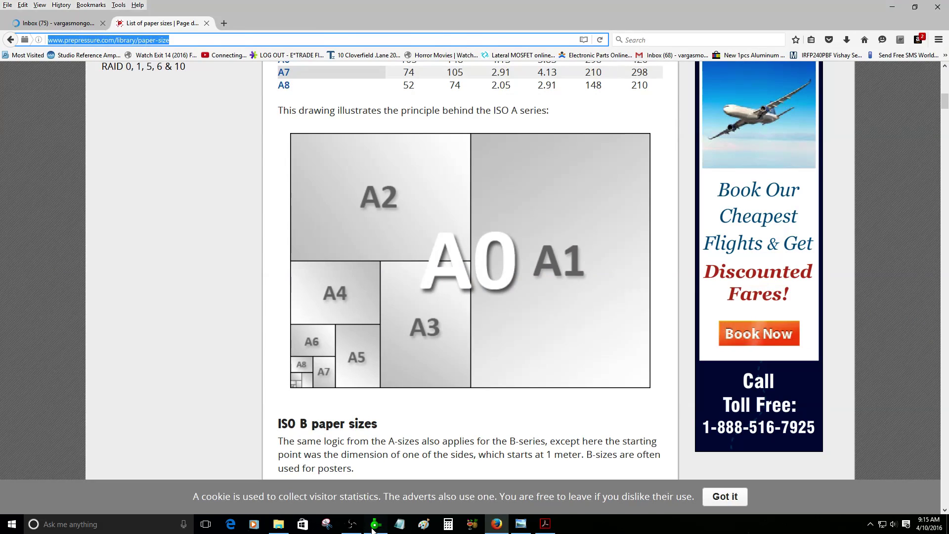
{"action": "left_click", "coordinate": [375, 524]}
Move the first lower-row transistor's IRFP240 label below its outline and change its text to IRFP9240
{"action": "scroll", "coordinate": [488, 304], "scroll_direction": "down", "scroll_amount": 5}
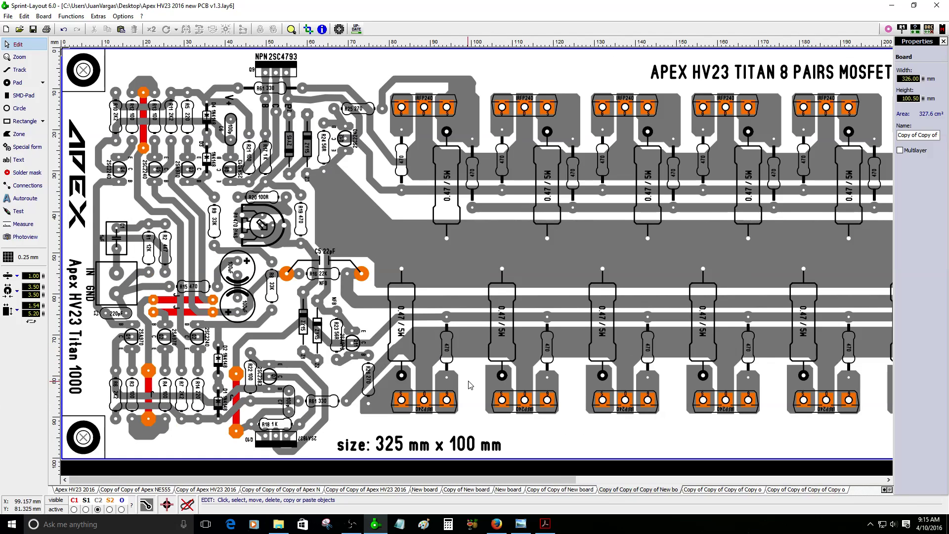
{"action": "scroll", "coordinate": [473, 399], "scroll_direction": "up", "scroll_amount": 2}
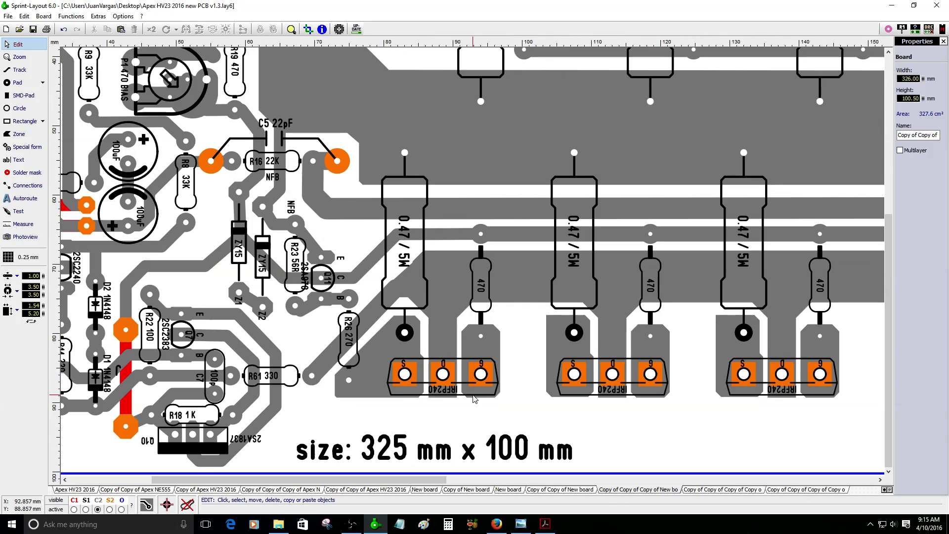
{"action": "scroll", "coordinate": [474, 398], "scroll_direction": "up", "scroll_amount": 2}
{"action": "left_click", "coordinate": [433, 293]}
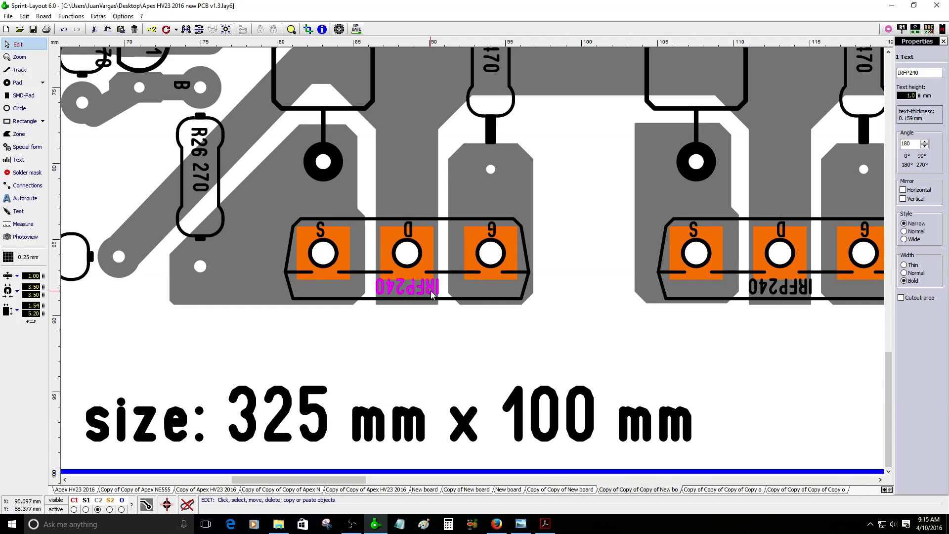
{"action": "left_click_drag", "start_coordinate": [431, 291], "coordinate": [436, 335]}
{"action": "double_click", "coordinate": [437, 335]}
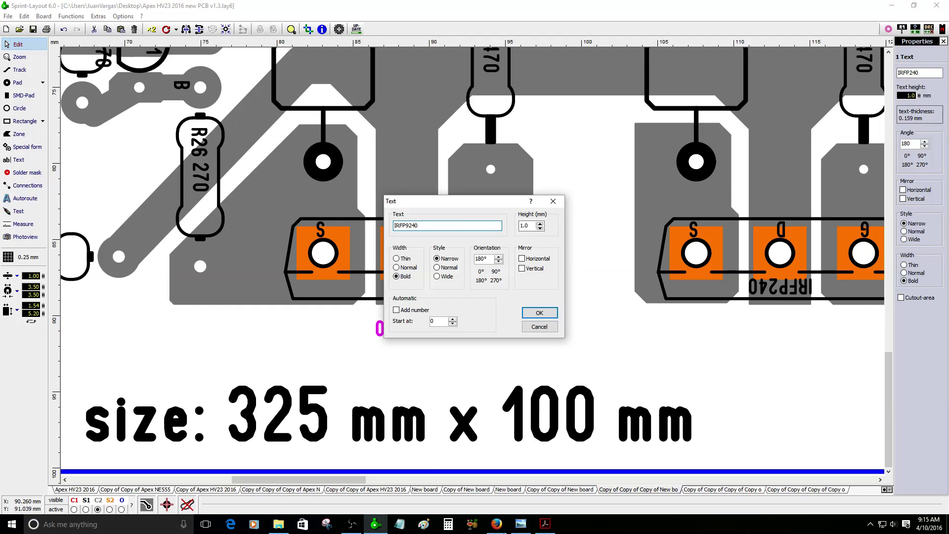
Check the part number of output MOSFETs Q17 to Q20 in the APEX MOSFET HV23 SCH schematic, and return to the layout
{"action": "left_click", "coordinate": [520, 523]}
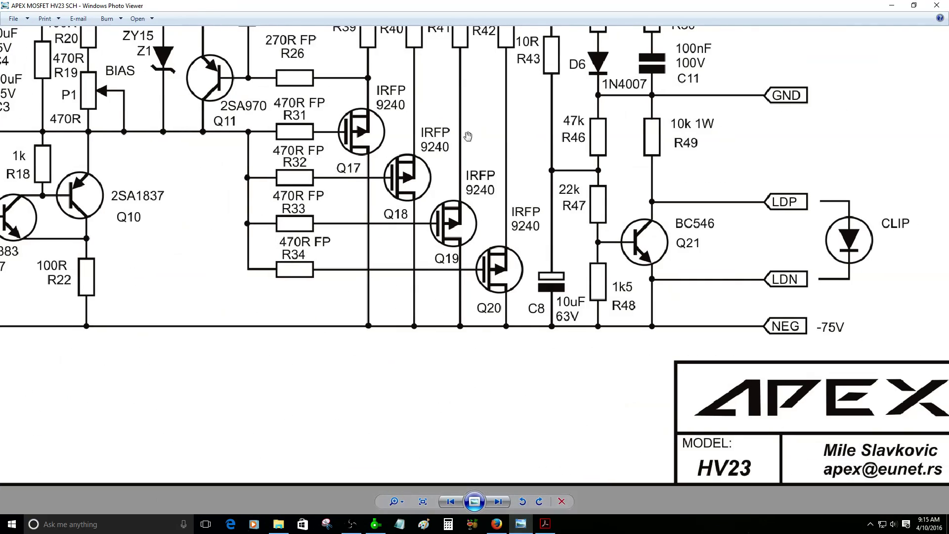
{"action": "left_click_drag", "start_coordinate": [467, 136], "coordinate": [484, 216]}
{"action": "scroll", "coordinate": [605, 230], "scroll_direction": "up", "scroll_amount": 5}
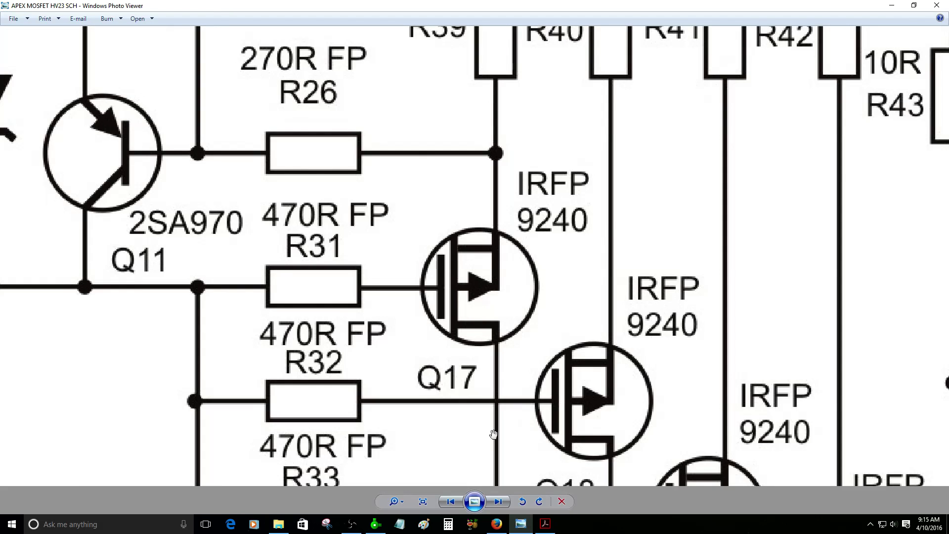
{"action": "scroll", "coordinate": [493, 434], "scroll_direction": "down", "scroll_amount": 5}
{"action": "left_click", "coordinate": [375, 523]}
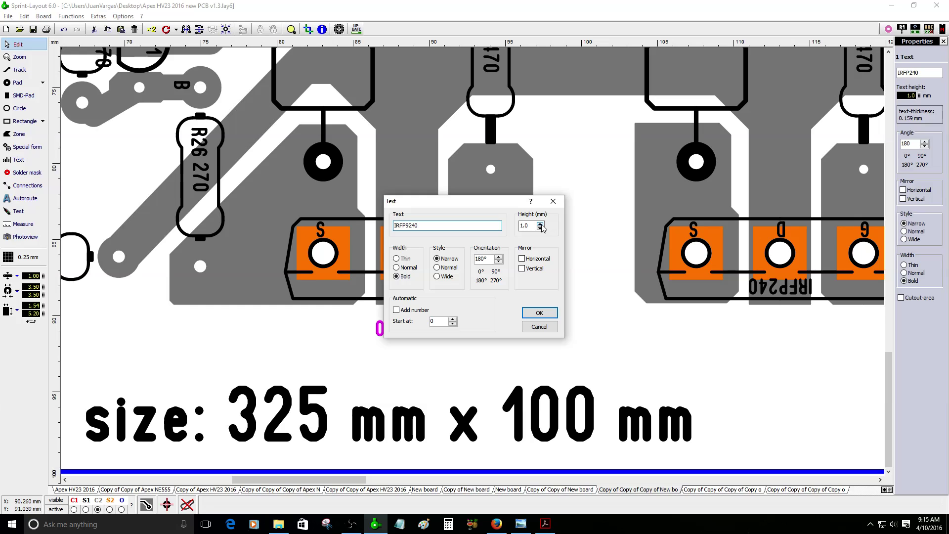
Set the IRFP9240 label's text height to 1.5 mm and tile it horizontally as 8 copies spaced 24.50 mm apart
{"action": "left_click", "coordinate": [539, 312]}
{"action": "left_click_drag", "start_coordinate": [439, 338], "coordinate": [464, 335]}
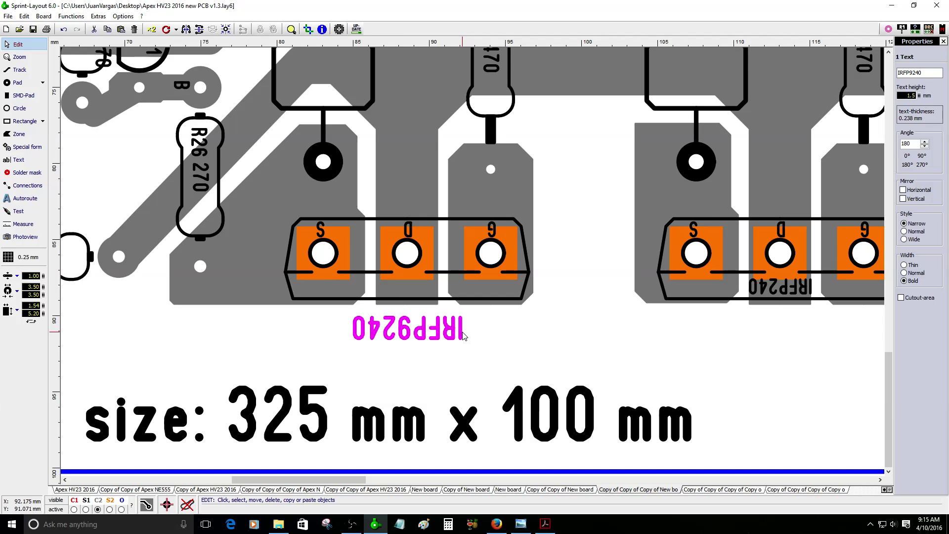
{"action": "right_click", "coordinate": [463, 335]}
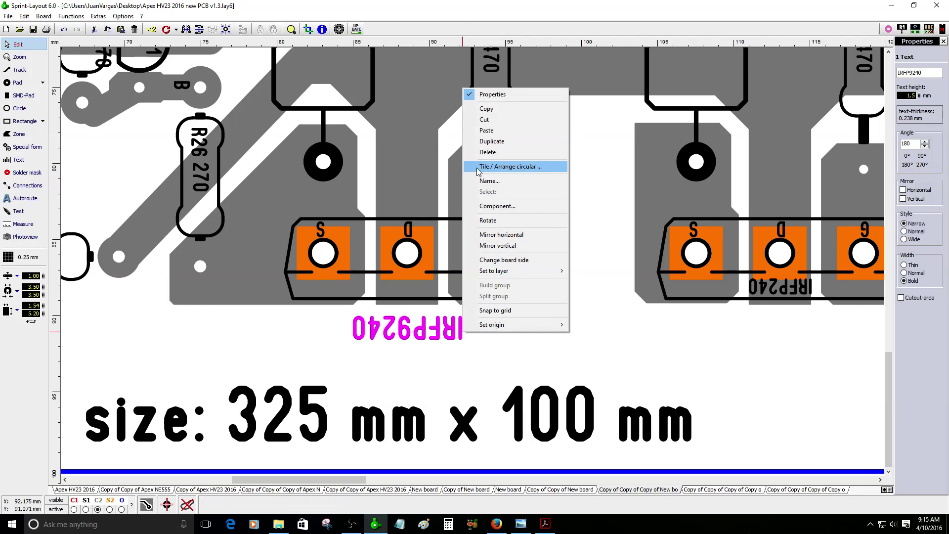
{"action": "left_click", "coordinate": [478, 170]}
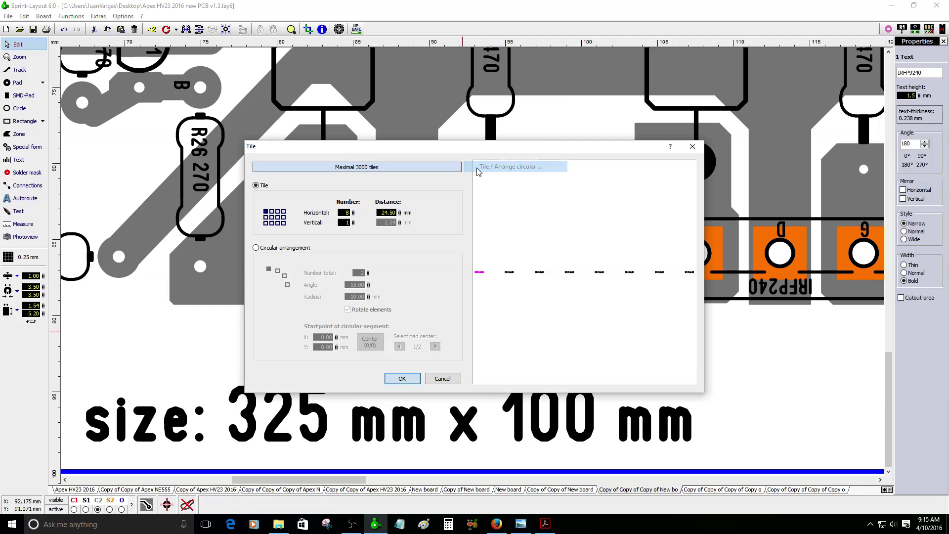
{"action": "left_click", "coordinate": [401, 379]}
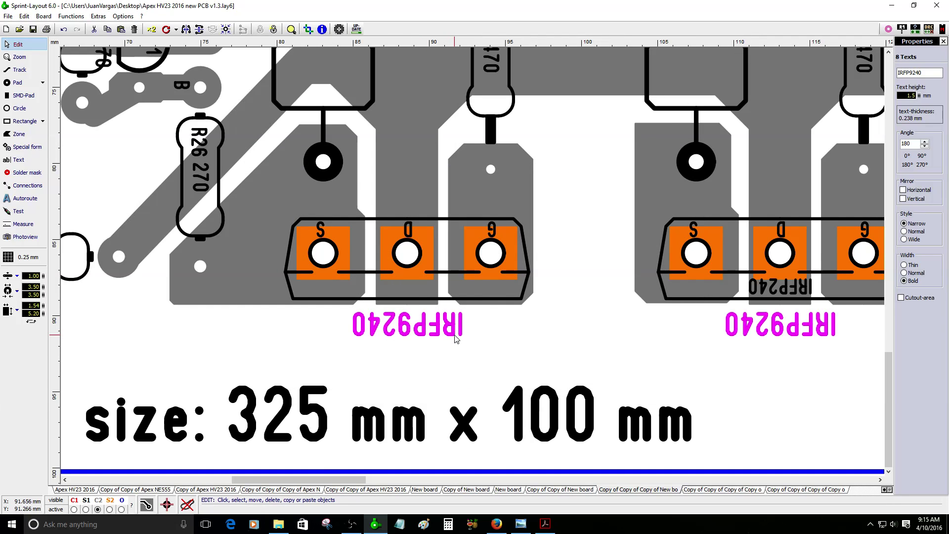
Shift the eight IRFP9240 labels up together to just above the lower-row transistor outlines and deselect them
{"action": "key", "text": "Up"}
{"action": "key", "text": "Up"}
{"action": "key", "text": "Up"}
{"action": "key", "text": "Up"}
{"action": "key", "text": "Up"}
{"action": "key", "text": "Up"}
{"action": "key", "text": "Up"}
{"action": "key", "text": "Up"}
{"action": "key", "text": "Up"}
{"action": "key", "text": "Up"}
{"action": "key", "text": "Up"}
{"action": "key", "text": "Up"}
{"action": "key", "text": "Up"}
{"action": "key", "text": "Up"}
{"action": "key", "text": "Up"}
{"action": "key", "text": "Up"}
{"action": "key", "text": "Up"}
{"action": "key", "text": "Up"}
{"action": "key", "text": "Up"}
{"action": "key", "text": "Up"}
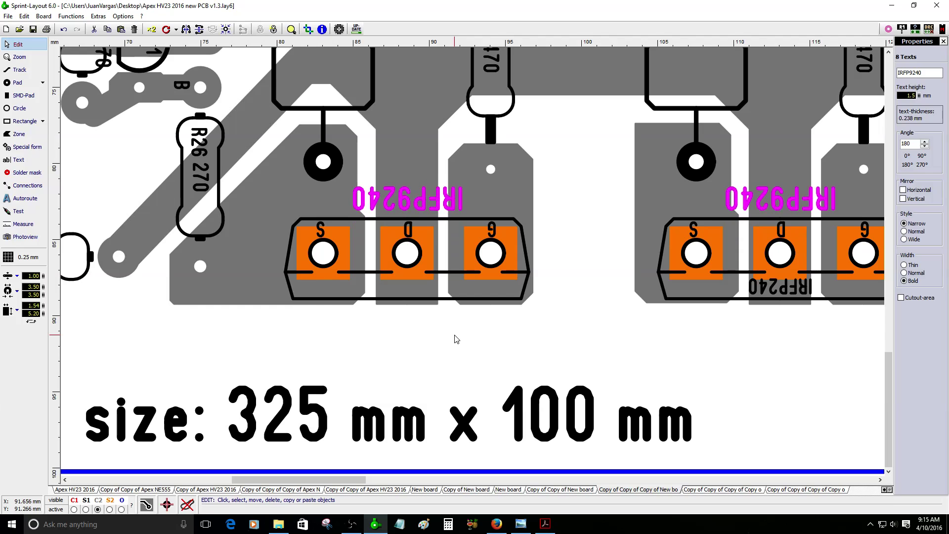
{"action": "left_click", "coordinate": [575, 361]}
{"action": "scroll", "coordinate": [575, 361], "scroll_direction": "down", "scroll_amount": 5}
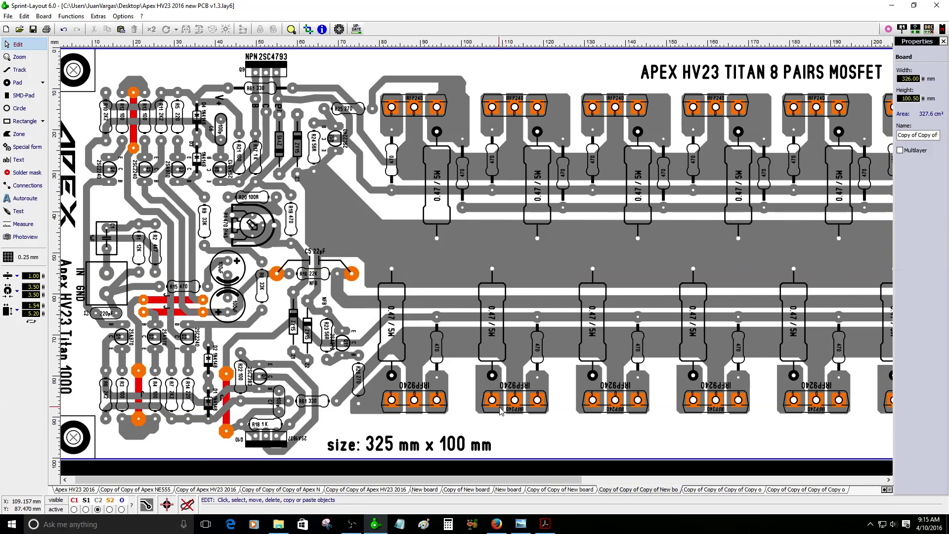
Delete the seven small IRFP240 labels inside the lower-row transistor outlines, keeping the IRFP9240 labels above them
{"action": "scroll", "coordinate": [637, 382], "scroll_direction": "up", "scroll_amount": 5}
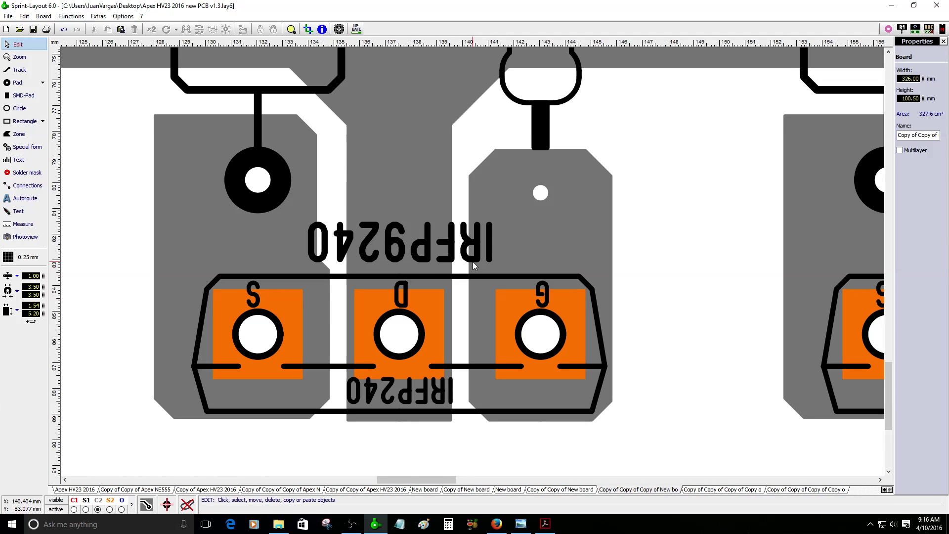
{"action": "left_click", "coordinate": [450, 390]}
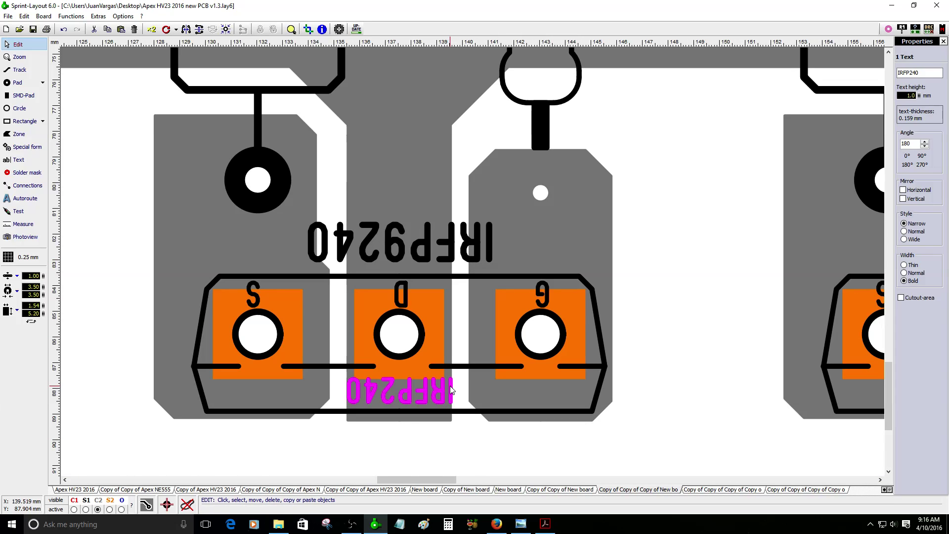
{"action": "scroll", "coordinate": [450, 390], "scroll_direction": "down", "scroll_amount": 3}
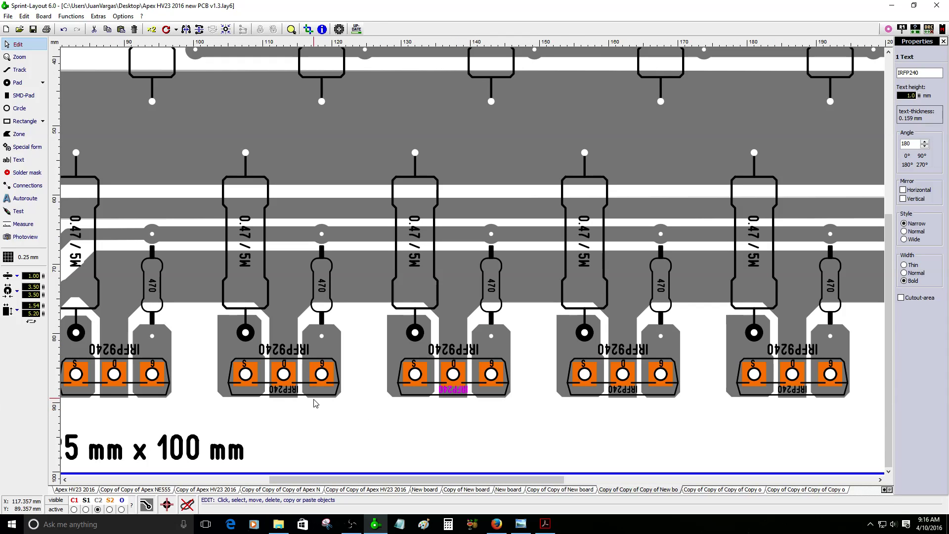
{"action": "left_click", "coordinate": [296, 390], "text": "shift"}
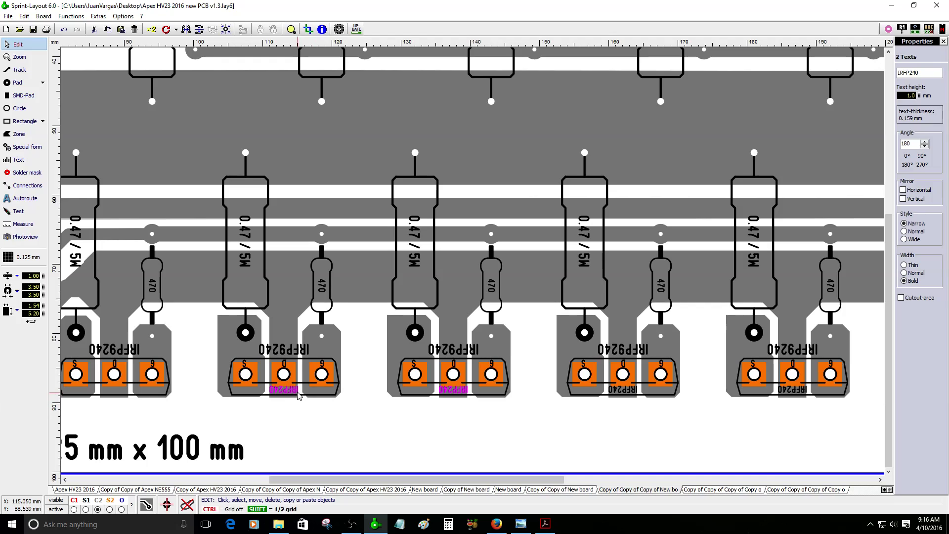
{"action": "left_click", "coordinate": [636, 391], "text": "shift"}
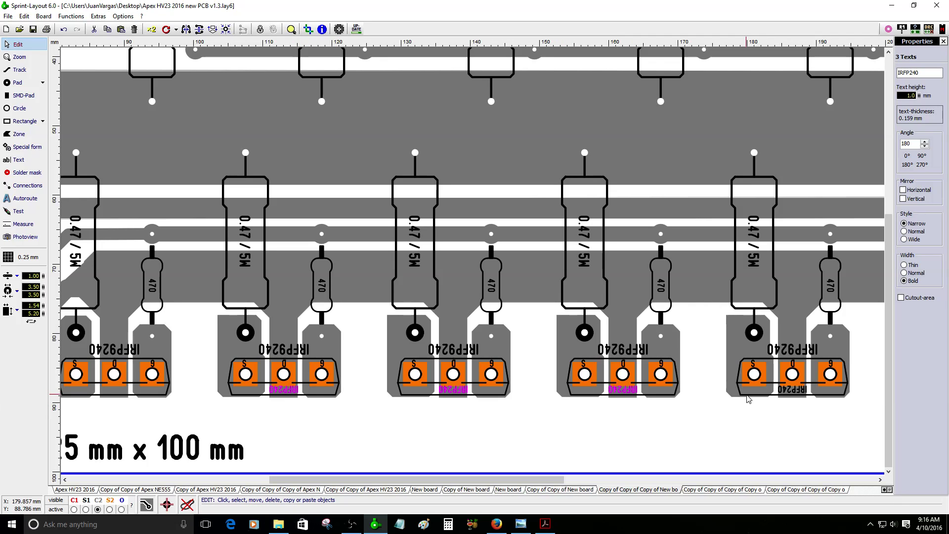
{"action": "left_click", "coordinate": [784, 392], "text": "shift"}
{"action": "scroll", "coordinate": [739, 420], "scroll_direction": "down", "scroll_amount": 2}
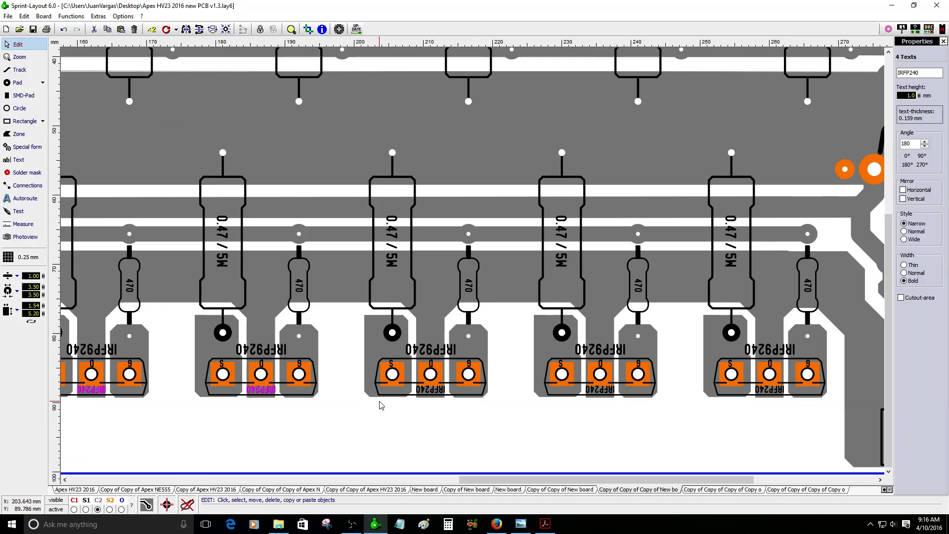
{"action": "left_click", "coordinate": [435, 390], "text": "shift"}
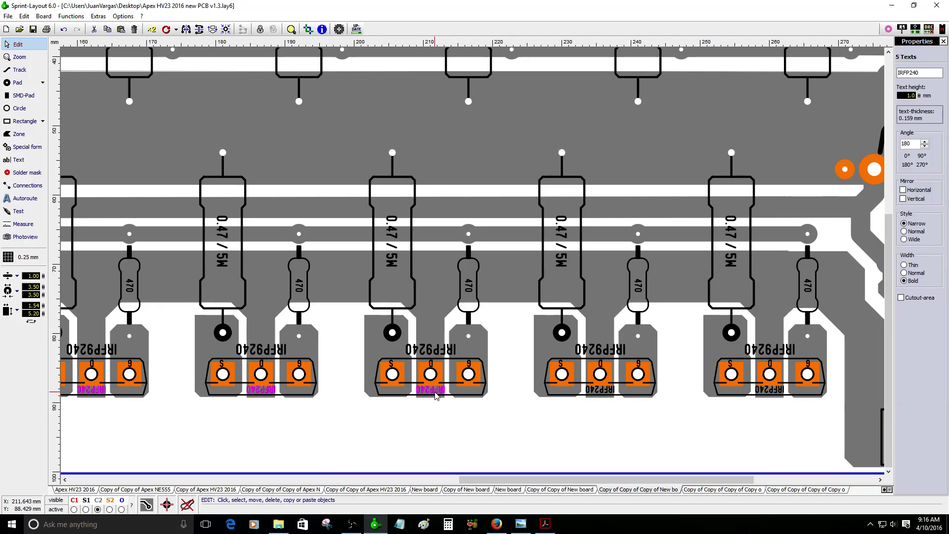
{"action": "left_click", "coordinate": [596, 392], "text": "shift"}
{"action": "left_click", "coordinate": [761, 392], "text": "shift"}
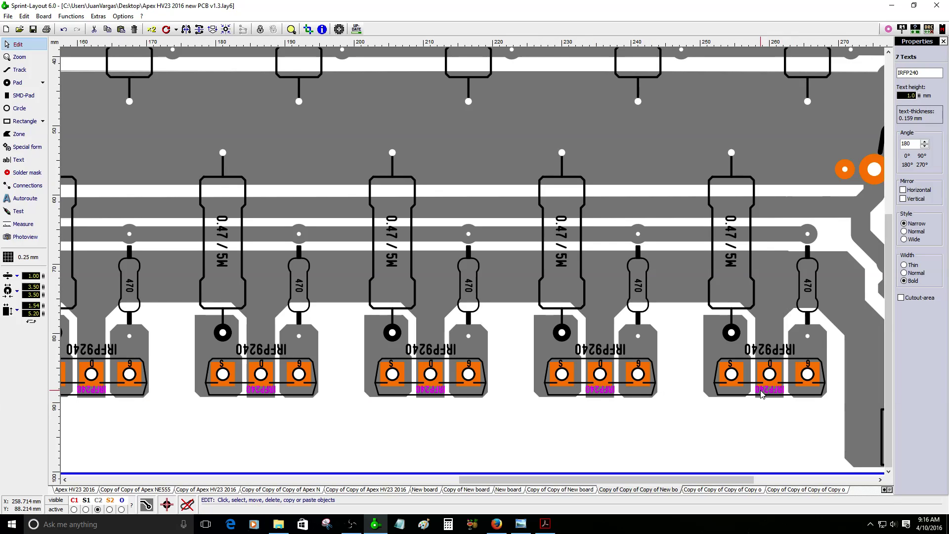
{"action": "key", "text": "Escape"}
Delete the IRFP240 labels from the second, third and fourth upper-row transistor outlines
{"action": "scroll", "coordinate": [638, 356], "scroll_direction": "down", "scroll_amount": 4}
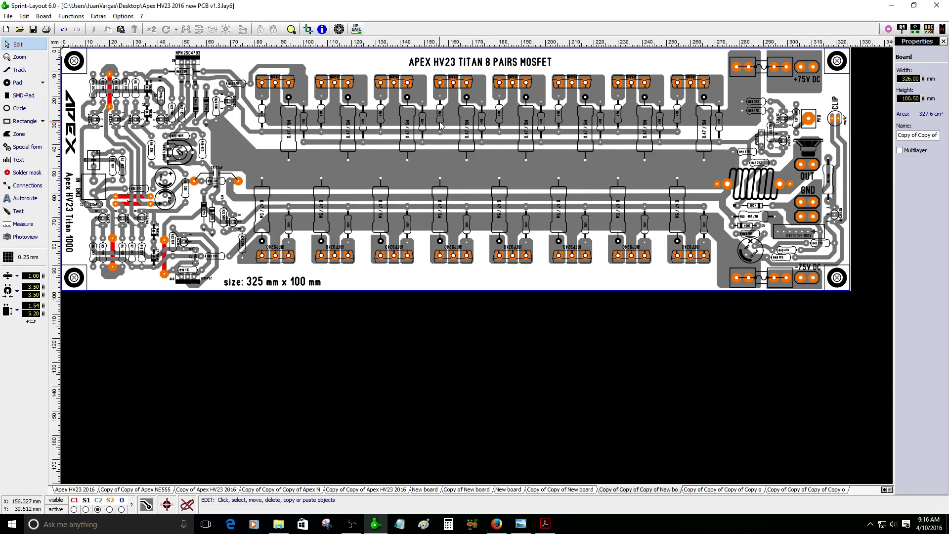
{"action": "scroll", "coordinate": [383, 73], "scroll_direction": "up", "scroll_amount": 4}
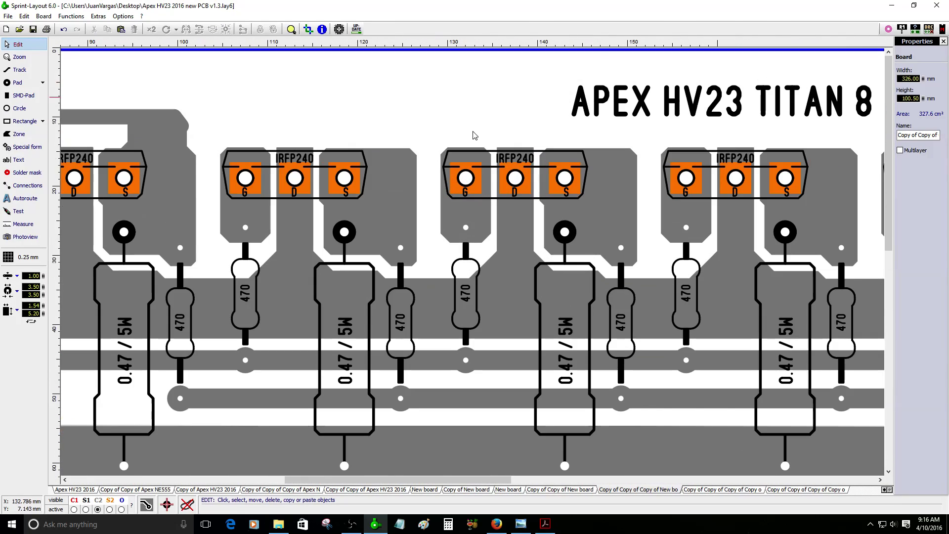
{"action": "left_click", "coordinate": [310, 161]}
{"action": "key", "text": "Escape"}
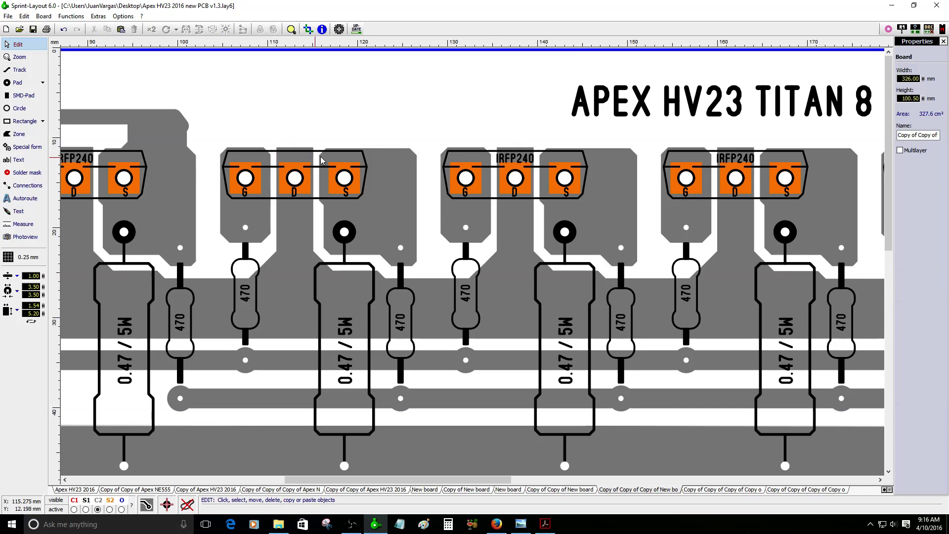
{"action": "left_click", "coordinate": [532, 158]}
{"action": "key", "text": "Escape"}
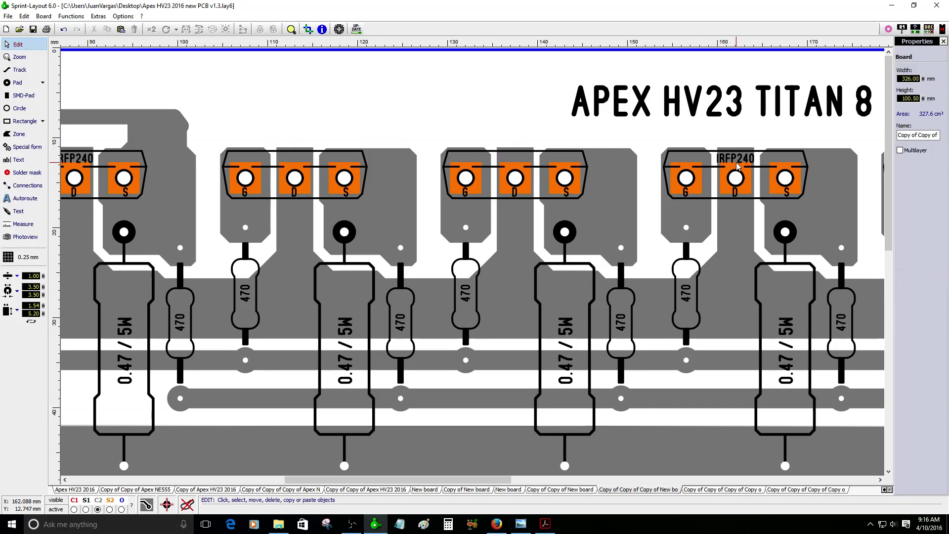
{"action": "left_click", "coordinate": [736, 163]}
{"action": "left_click", "coordinate": [737, 164]}
{"action": "key", "text": "Escape"}
Delete the IRFP240 labels from the fifth through eighth upper-row transistor outlines
{"action": "scroll", "coordinate": [737, 164], "scroll_direction": "down", "scroll_amount": 4}
{"action": "scroll", "coordinate": [472, 160], "scroll_direction": "up", "scroll_amount": 3}
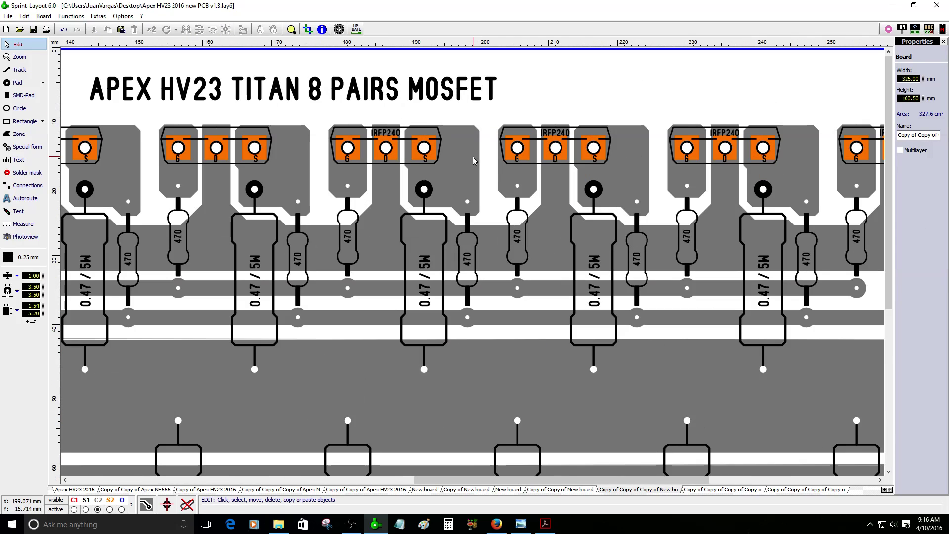
{"action": "left_click", "coordinate": [396, 138]}
{"action": "key", "text": "Delete"}
{"action": "left_click", "coordinate": [573, 135]}
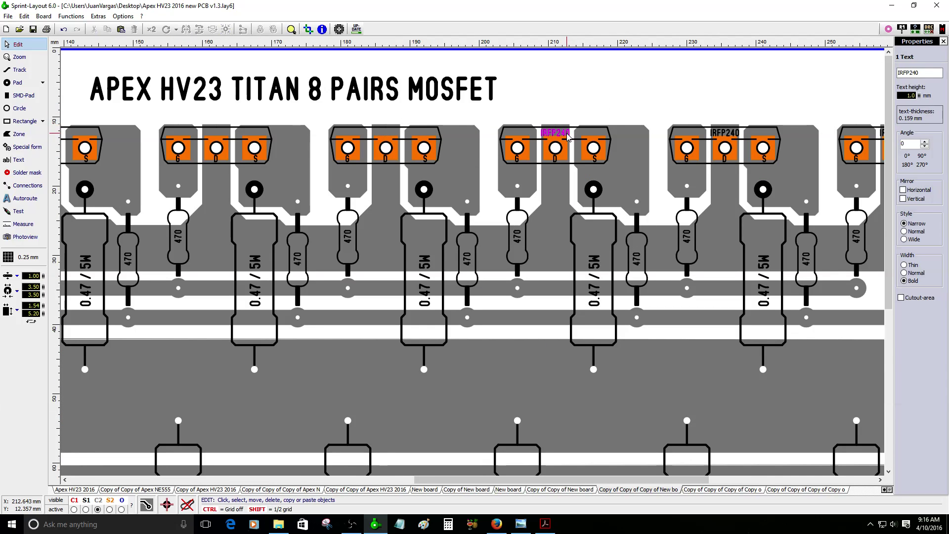
{"action": "key", "text": "Delete"}
{"action": "left_click", "coordinate": [724, 133]}
{"action": "key", "text": "Delete"}
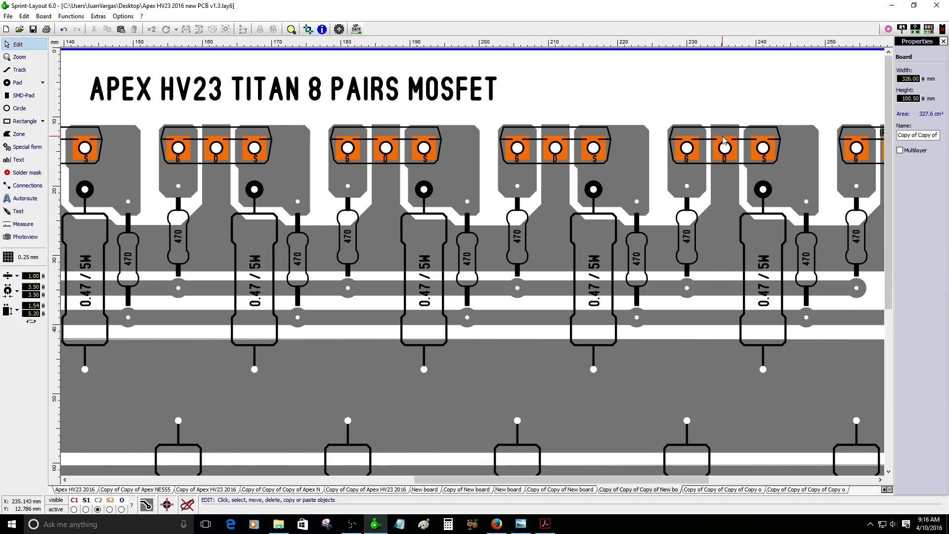
{"action": "scroll", "coordinate": [672, 104], "scroll_direction": "down", "scroll_amount": 2}
{"action": "scroll", "coordinate": [672, 103], "scroll_direction": "down", "scroll_amount": 2}
{"action": "scroll", "coordinate": [536, 126], "scroll_direction": "up", "scroll_amount": 3}
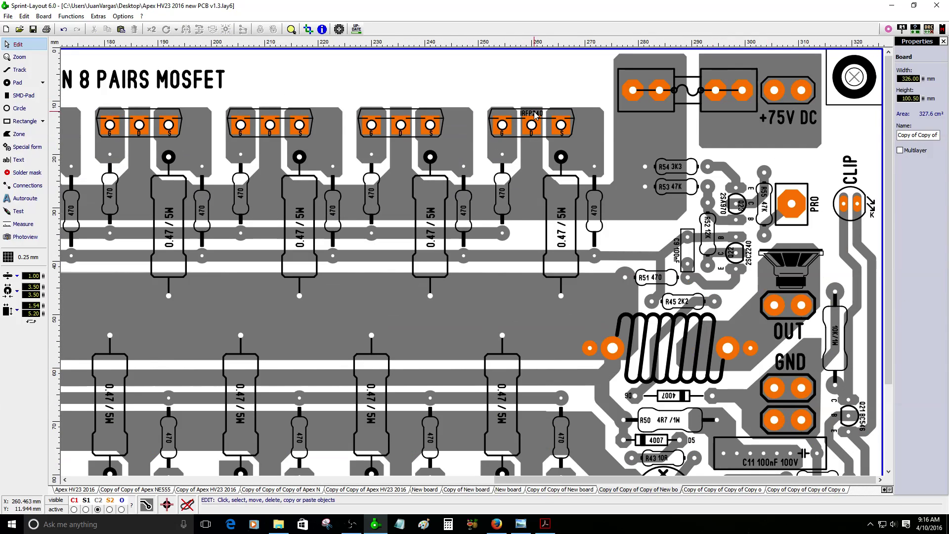
{"action": "left_click", "coordinate": [534, 115]}
{"action": "key", "text": "Delete"}
Examine the PRO pad and the CLIP LED footprint near the speaker output at the board's right end
{"action": "scroll", "coordinate": [535, 114], "scroll_direction": "down", "scroll_amount": 2}
{"action": "scroll", "coordinate": [815, 231], "scroll_direction": "up", "scroll_amount": 1}
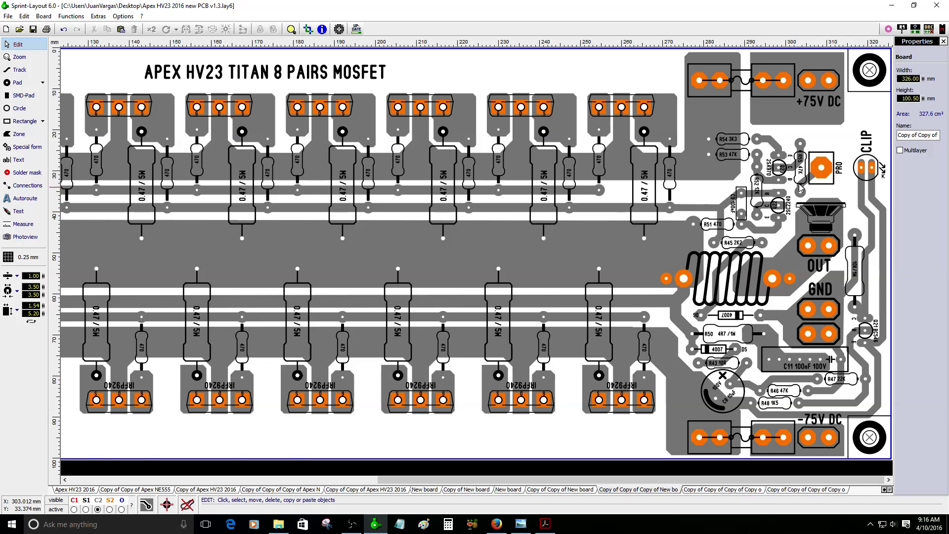
{"action": "scroll", "coordinate": [847, 182], "scroll_direction": "up", "scroll_amount": 1}
{"action": "scroll", "coordinate": [840, 247], "scroll_direction": "up", "scroll_amount": 1}
{"action": "left_click", "coordinate": [739, 254]}
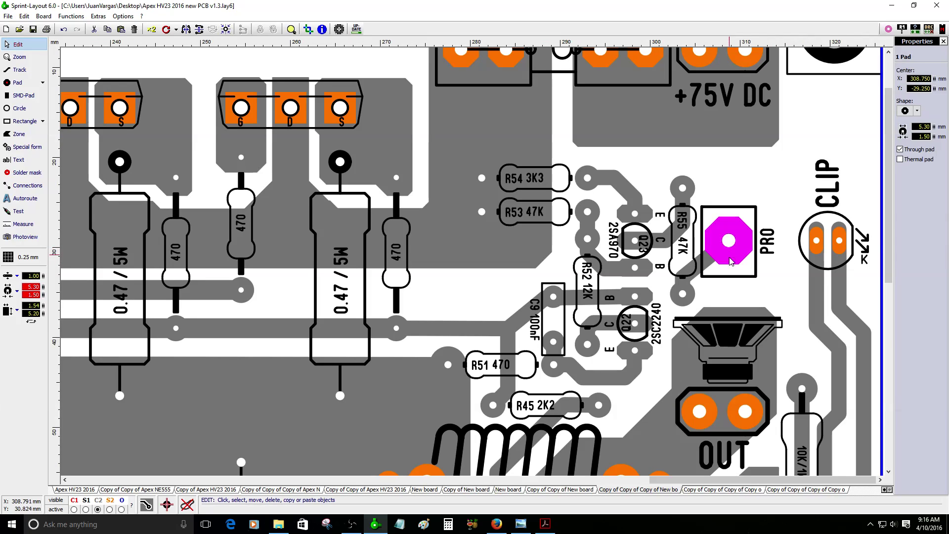
{"action": "left_click", "coordinate": [838, 247]}
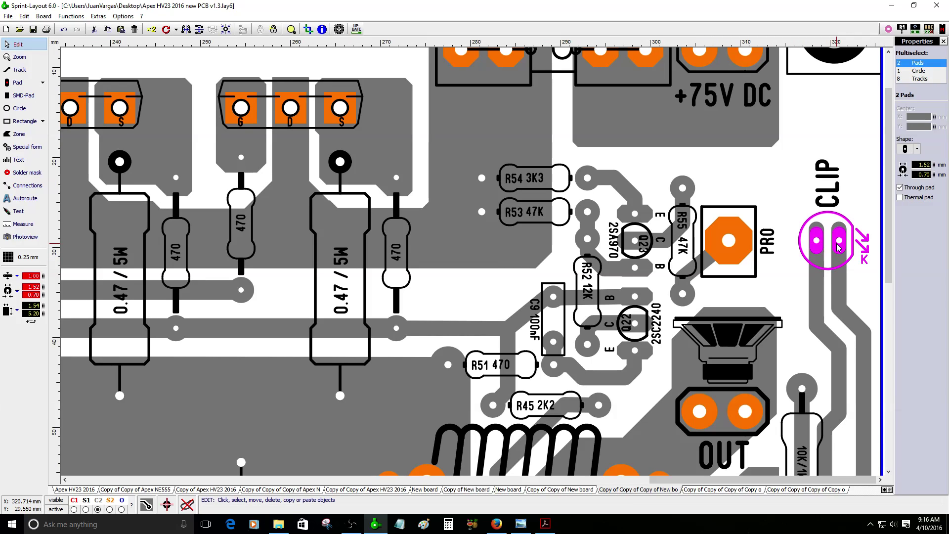
{"action": "scroll", "coordinate": [839, 247], "scroll_direction": "down", "scroll_amount": 2}
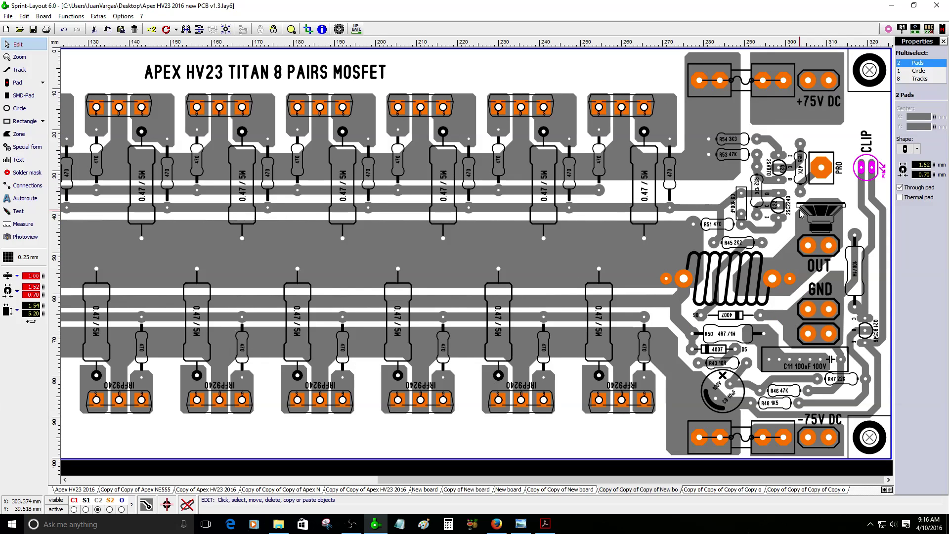
{"action": "scroll", "coordinate": [800, 213], "scroll_direction": "up", "scroll_amount": 1}
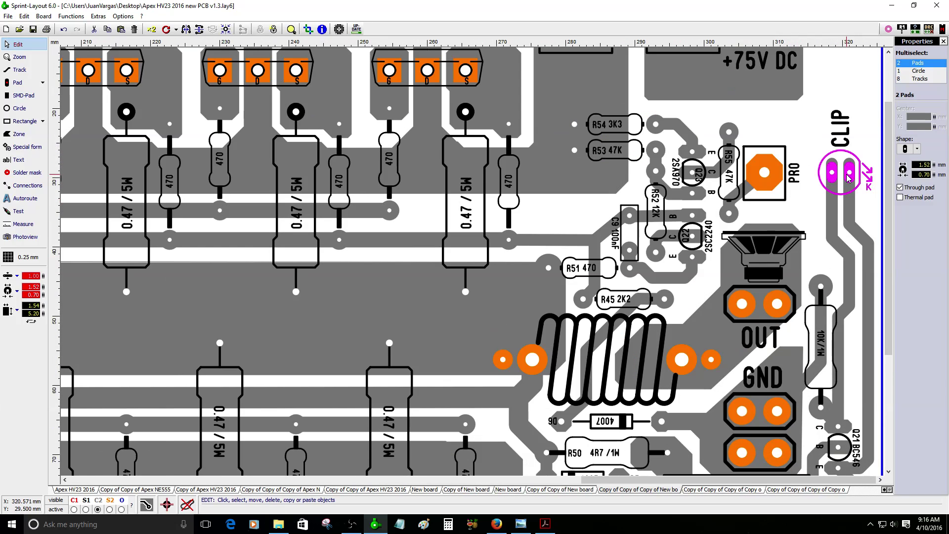
{"action": "scroll", "coordinate": [833, 236], "scroll_direction": "down", "scroll_amount": 1}
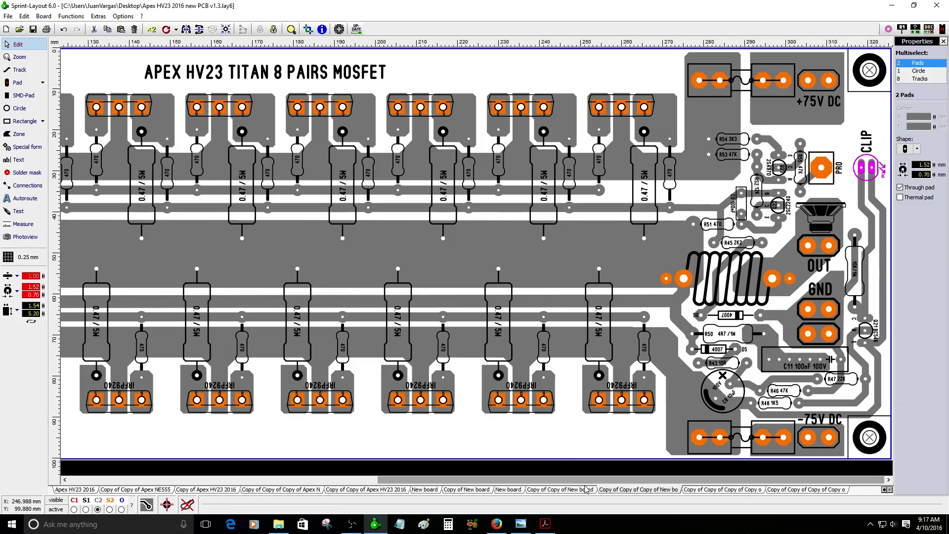
Look through the other board layouts in the project and open the Apex NE555 Protect board
{"action": "left_click", "coordinate": [561, 492]}
{"action": "left_click", "coordinate": [513, 491]}
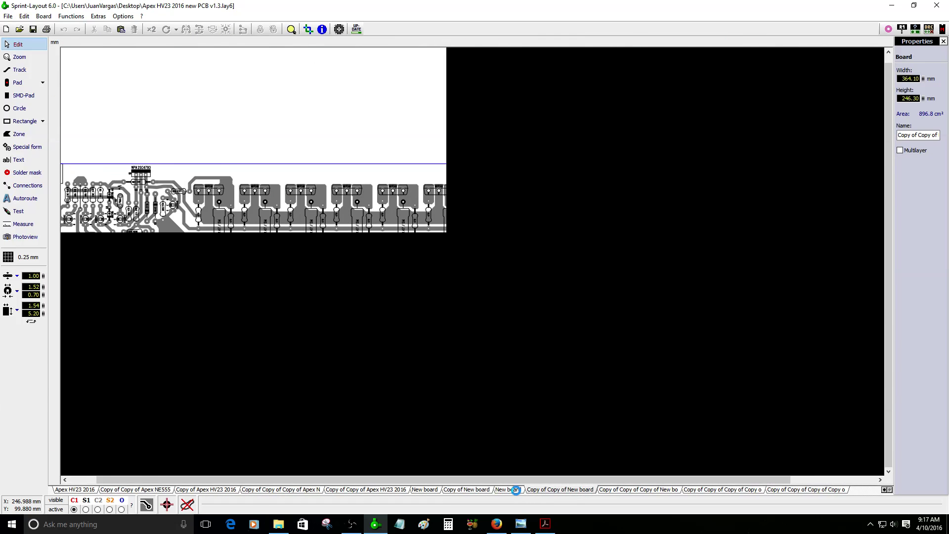
{"action": "left_click", "coordinate": [472, 490]}
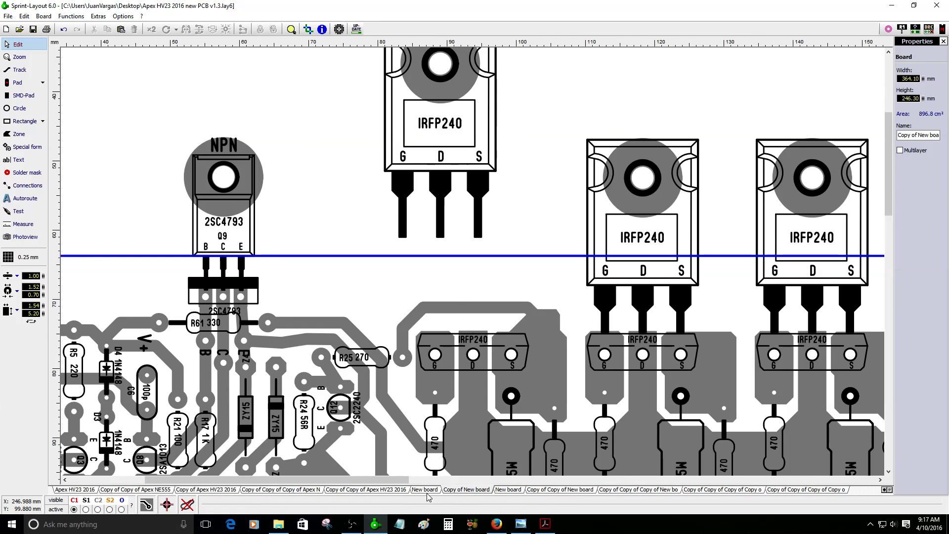
{"action": "left_click", "coordinate": [428, 496]}
{"action": "left_click", "coordinate": [400, 495]}
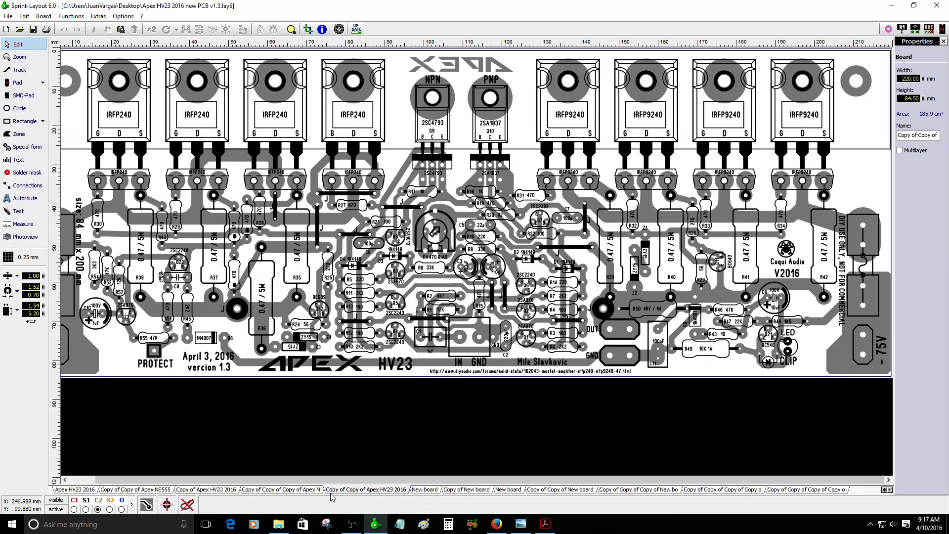
{"action": "left_click", "coordinate": [314, 496]}
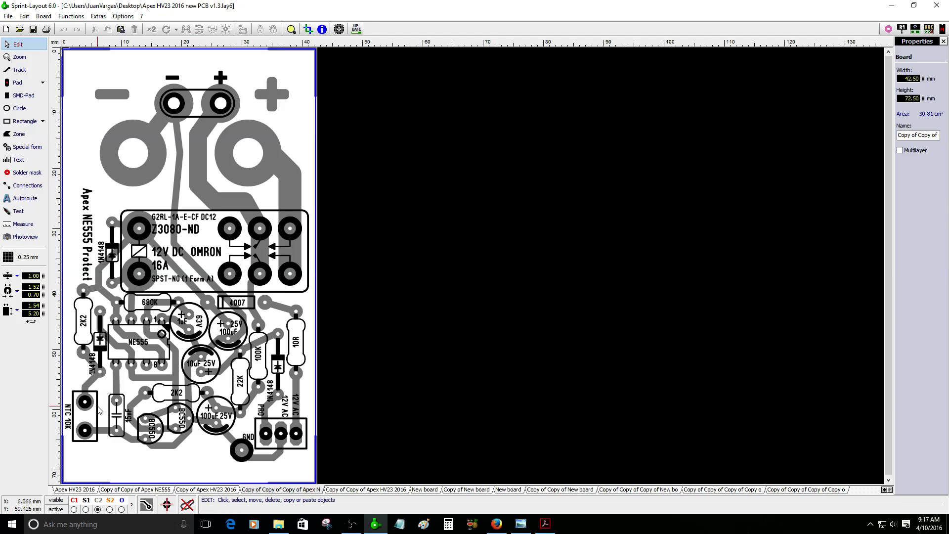
Examine the NE555 Protect board's GND pad, its three-pin PRO and 12V AC connector, and the relay area
{"action": "scroll", "coordinate": [79, 415], "scroll_direction": "up", "scroll_amount": 3}
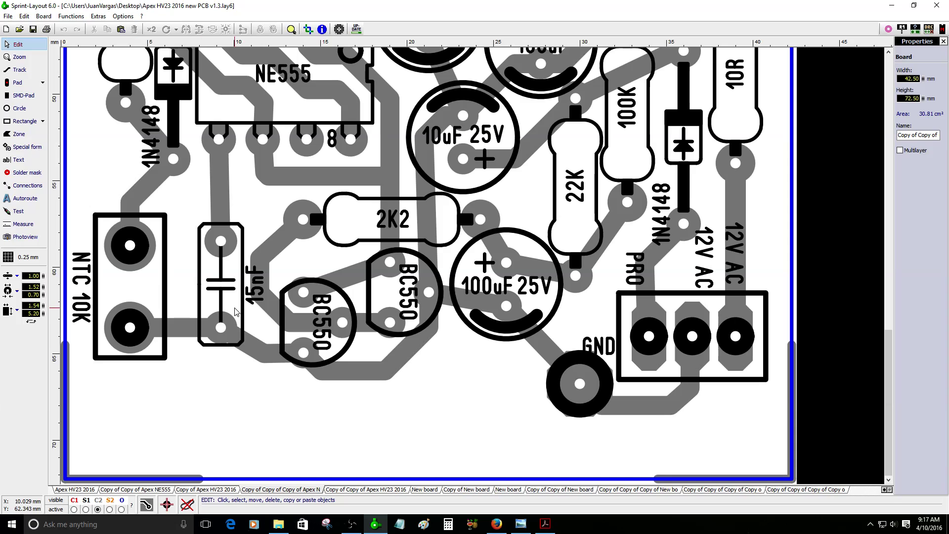
{"action": "scroll", "coordinate": [761, 346], "scroll_direction": "up", "scroll_amount": 4}
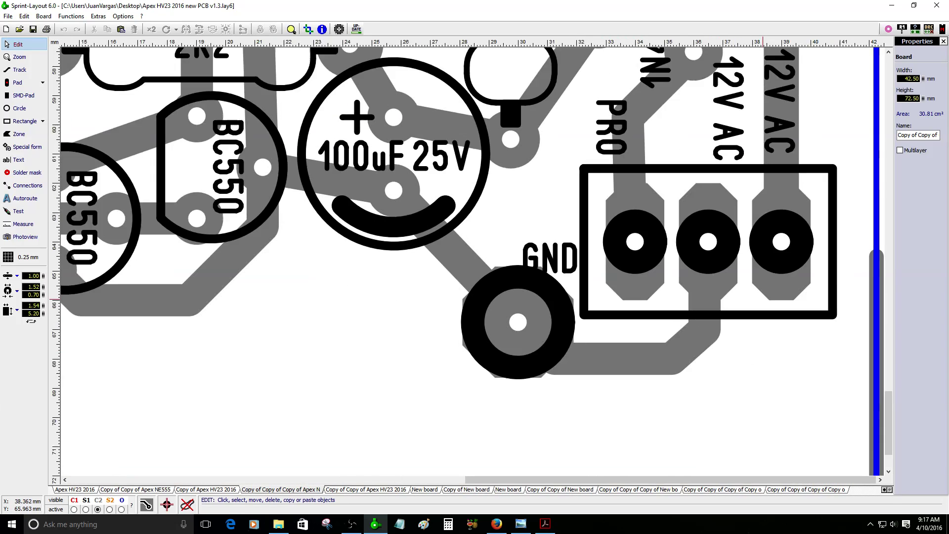
{"action": "left_click", "coordinate": [429, 341]}
{"action": "scroll", "coordinate": [619, 267], "scroll_direction": "down", "scroll_amount": 3}
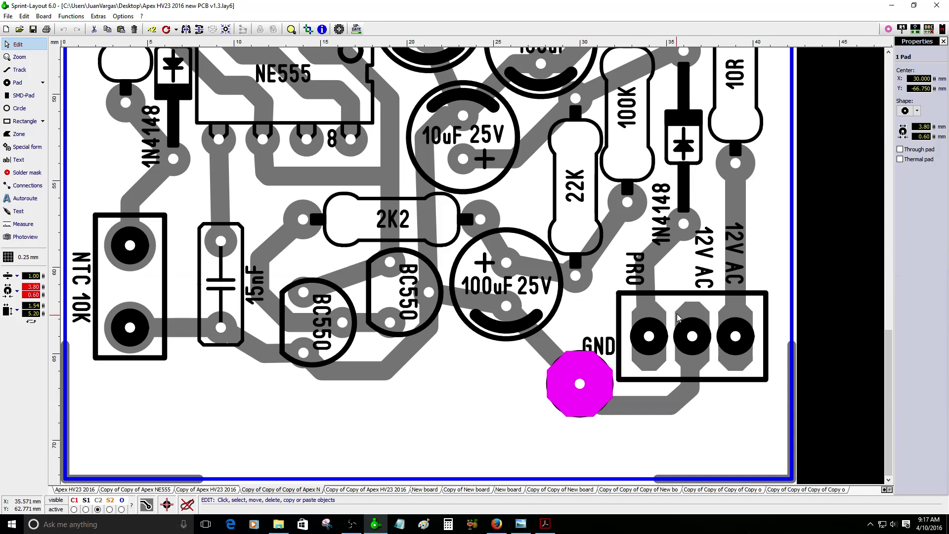
{"action": "left_click", "coordinate": [648, 356]}
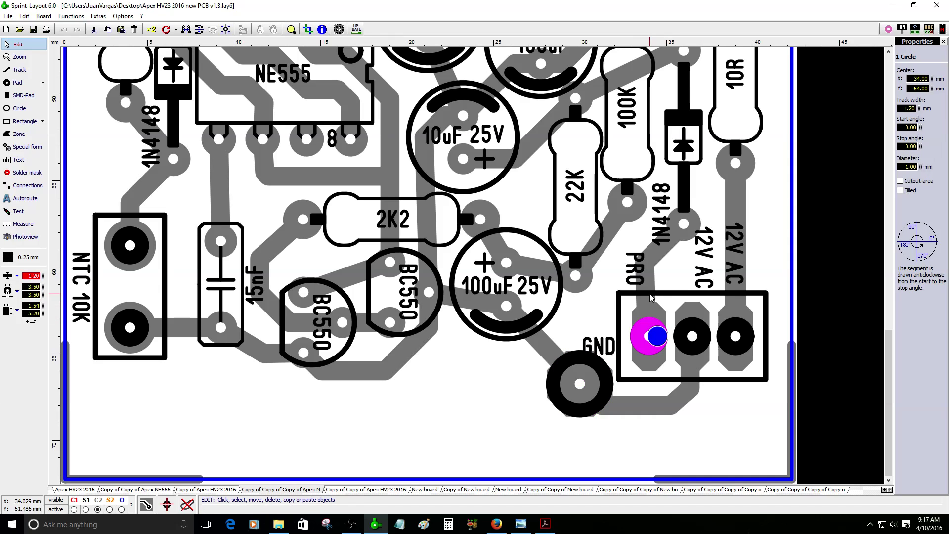
{"action": "scroll", "coordinate": [649, 356], "scroll_direction": "up", "scroll_amount": 3}
{"action": "left_click", "coordinate": [567, 292]}
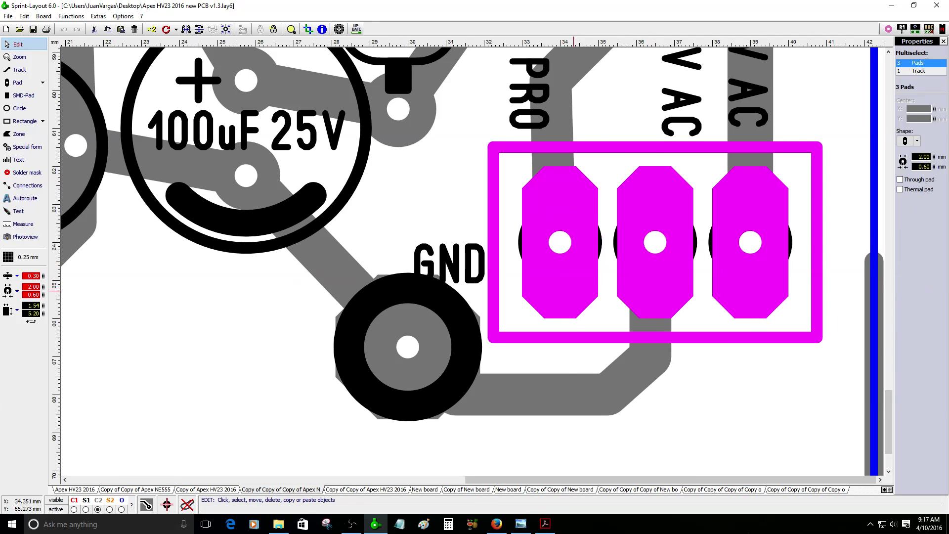
{"action": "scroll", "coordinate": [567, 293], "scroll_direction": "down", "scroll_amount": 3}
{"action": "left_click", "coordinate": [721, 431]}
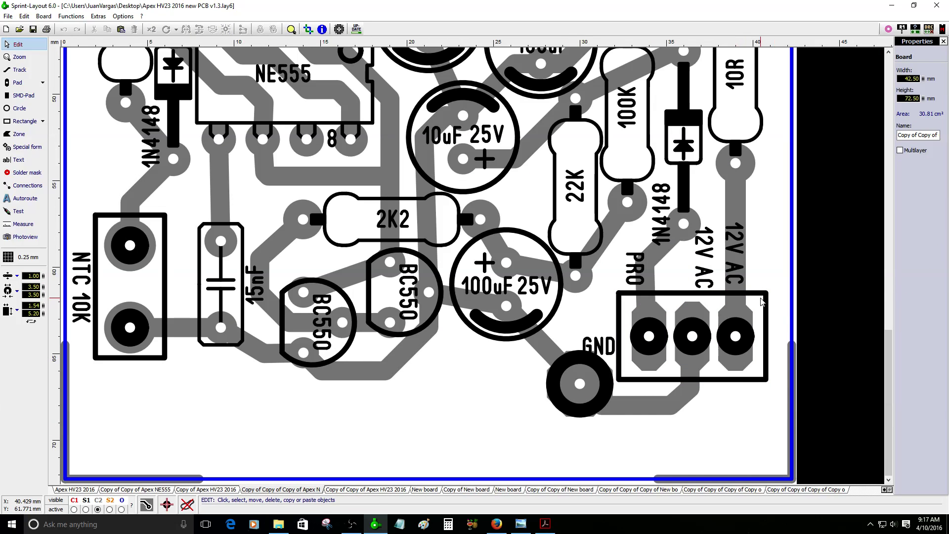
{"action": "scroll", "coordinate": [761, 301], "scroll_direction": "down", "scroll_amount": 2}
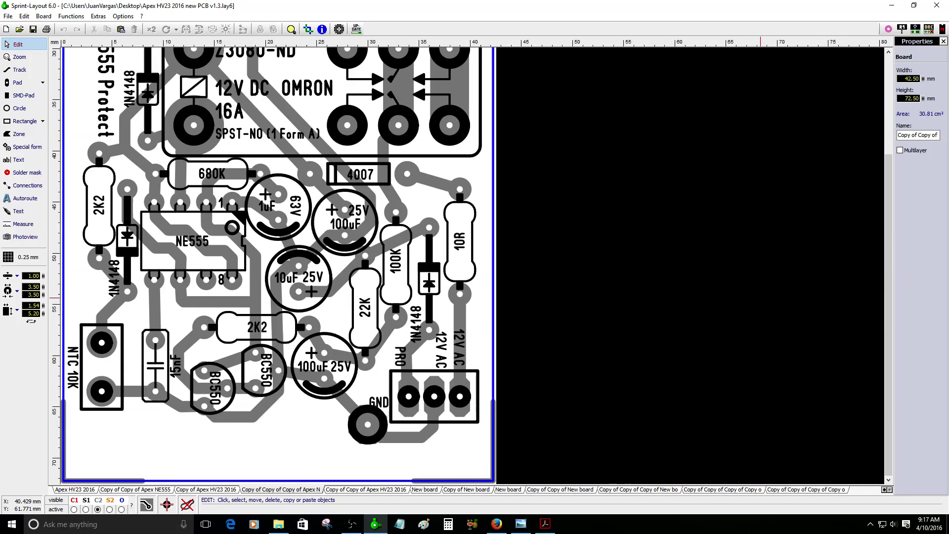
{"action": "scroll", "coordinate": [288, 257], "scroll_direction": "up", "scroll_amount": 1}
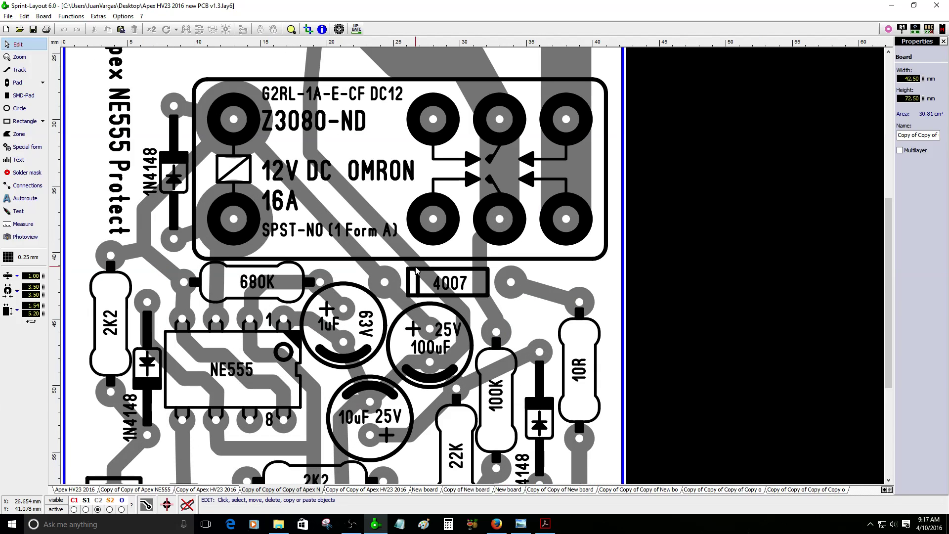
{"action": "scroll", "coordinate": [288, 257], "scroll_direction": "down", "scroll_amount": 2}
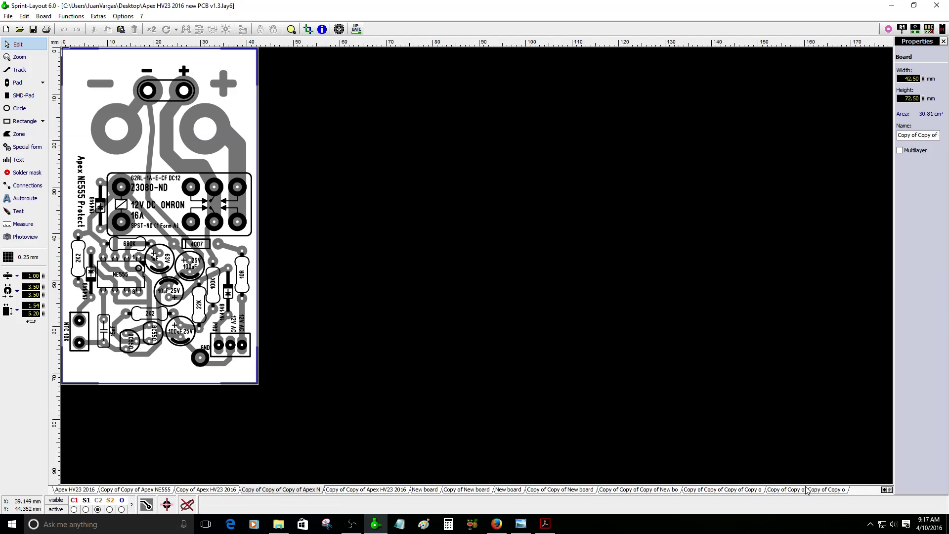
Look through the neighbouring amplifier board layouts and return to the Apex HV23 Titan 8 Pairs MOSFET board
{"action": "left_click", "coordinate": [806, 489]}
{"action": "left_click", "coordinate": [758, 493]}
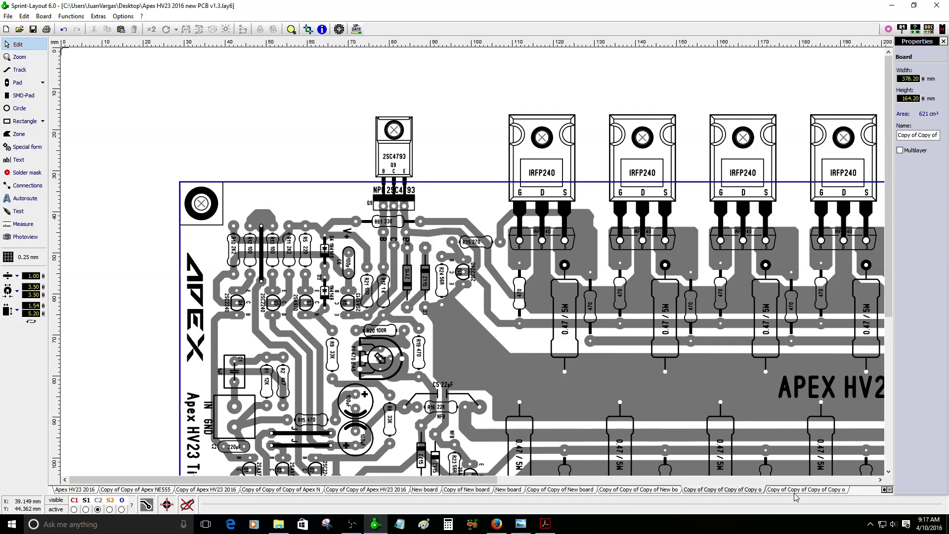
{"action": "left_click", "coordinate": [667, 489]}
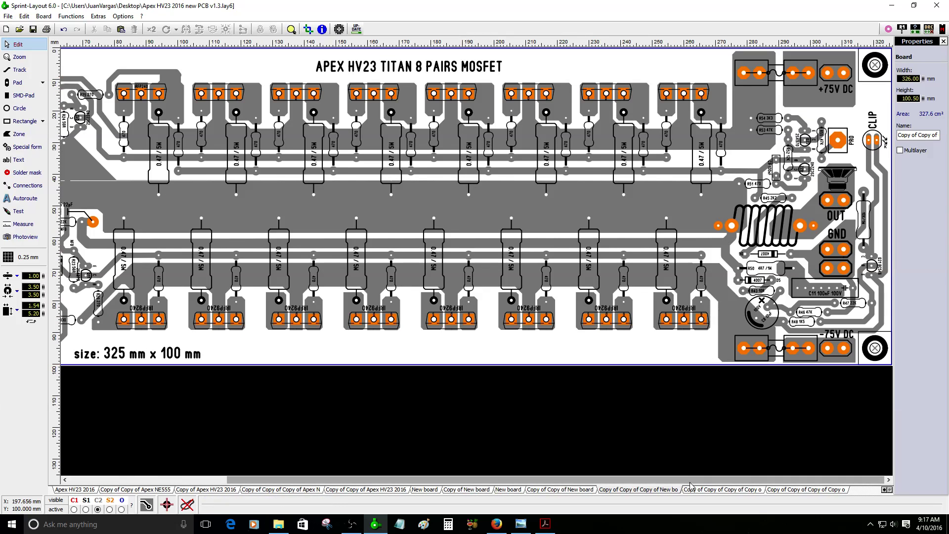
{"action": "left_click", "coordinate": [571, 489]}
{"action": "left_click", "coordinate": [727, 490]}
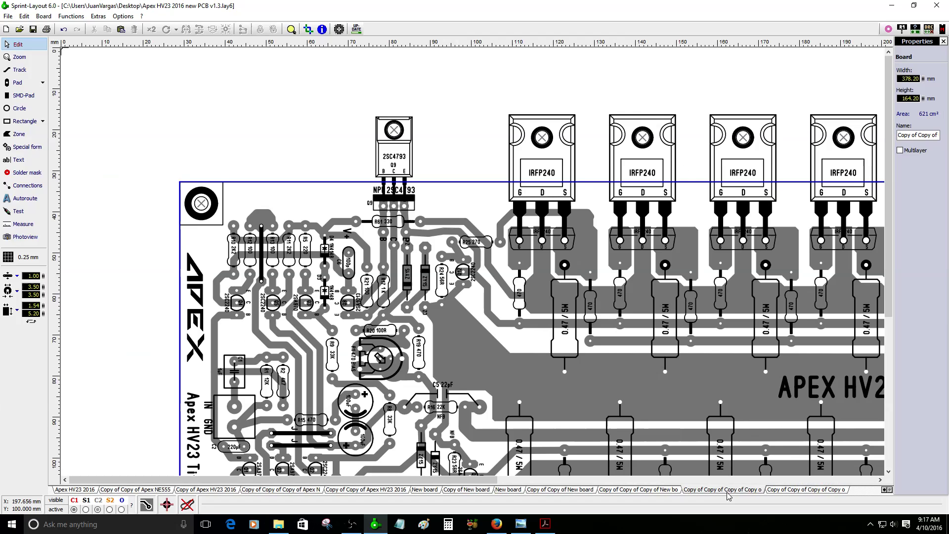
{"action": "left_click", "coordinate": [792, 491]}
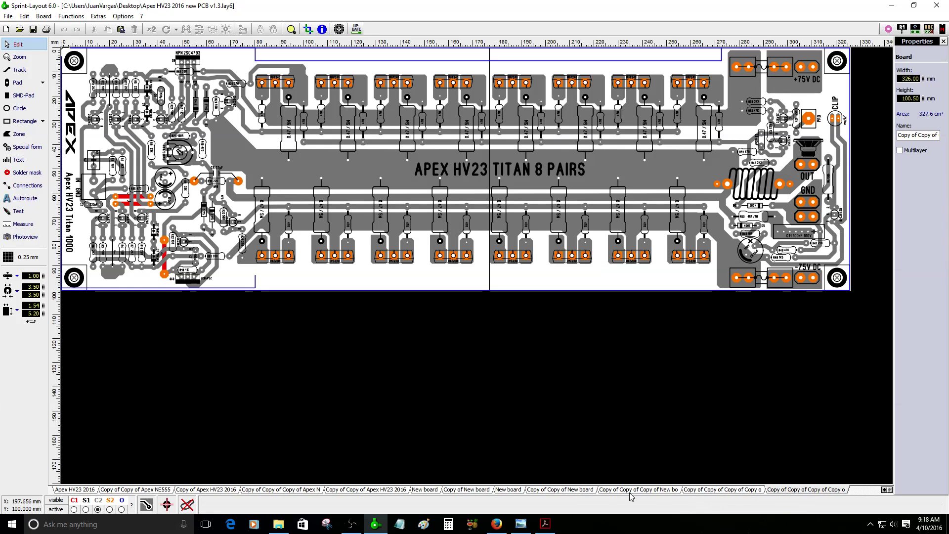
{"action": "left_click", "coordinate": [592, 493]}
{"action": "left_click", "coordinate": [619, 491]}
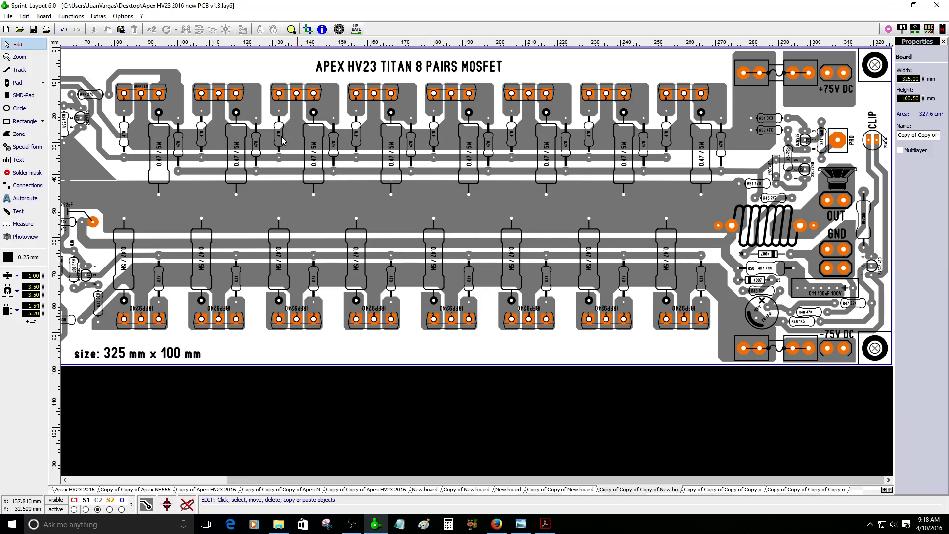
Set the text height of the IRFP240 label on the first upper-row transistor to 1.5 mm
{"action": "scroll", "coordinate": [435, 149], "scroll_direction": "up", "scroll_amount": 3}
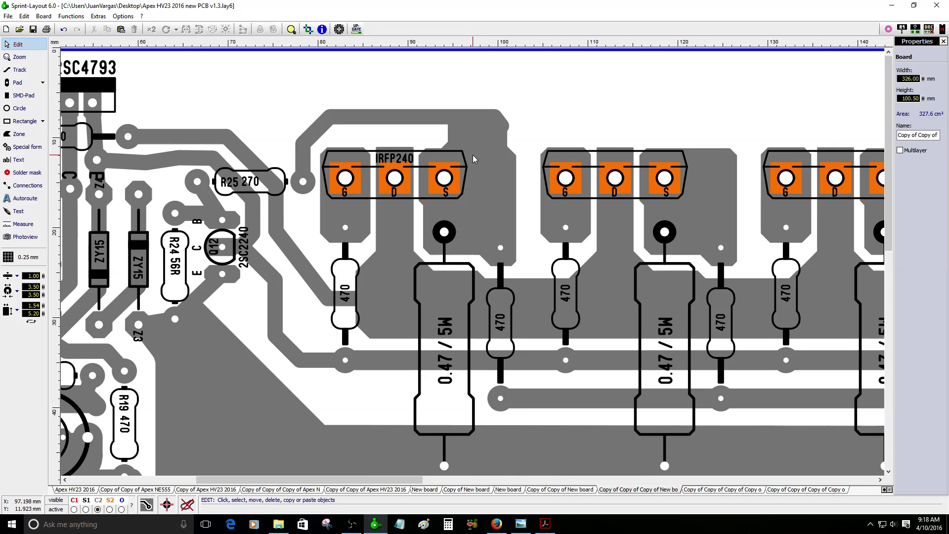
{"action": "left_click", "coordinate": [398, 161]}
{"action": "key", "text": "Escape"}
{"action": "left_click", "coordinate": [400, 162]}
{"action": "key", "text": "Escape"}
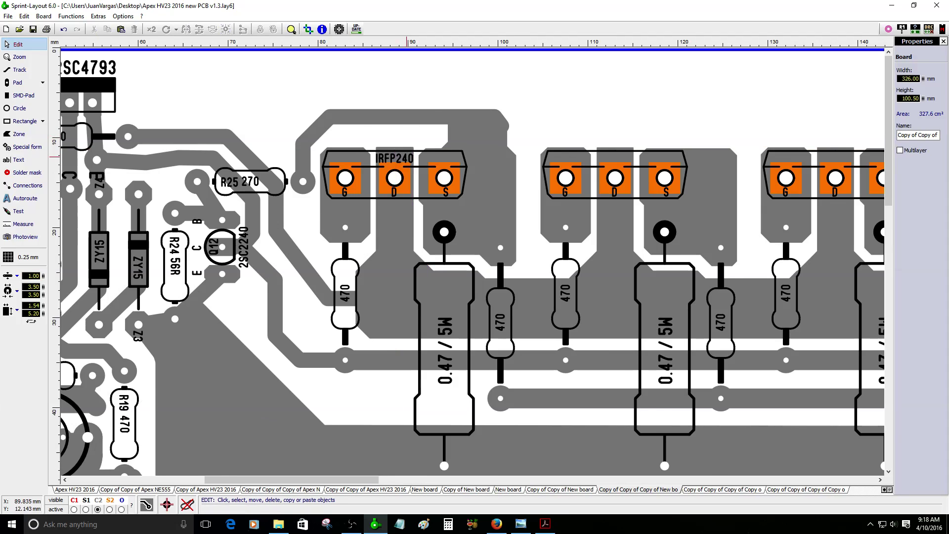
{"action": "scroll", "coordinate": [401, 163], "scroll_direction": "up", "scroll_amount": 5}
{"action": "double_click", "coordinate": [491, 281]}
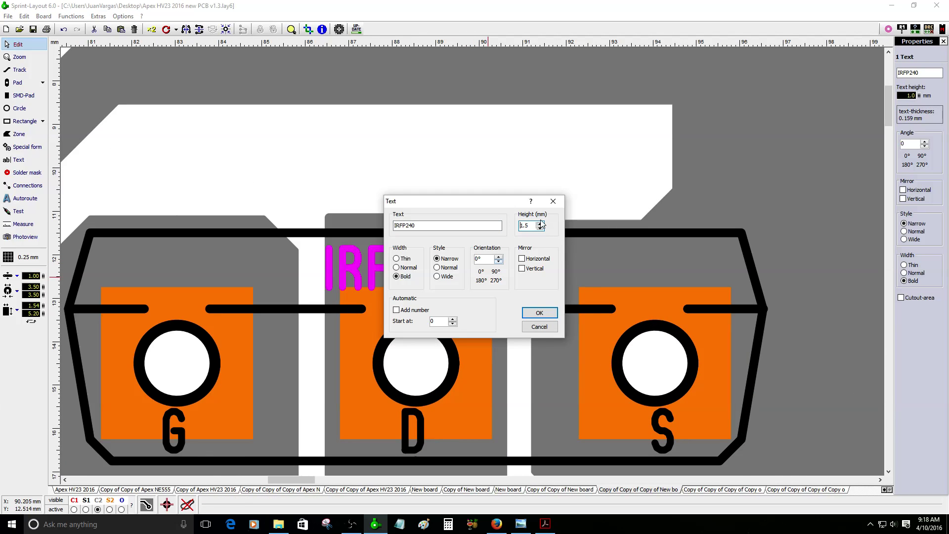
{"action": "left_click", "coordinate": [540, 313]}
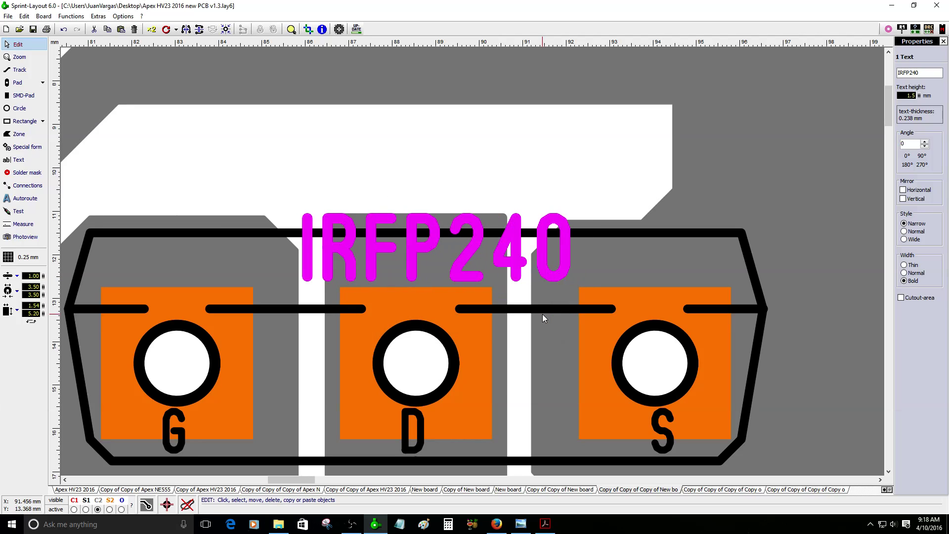
Nudge the enlarged IRFP240 label slightly left and up into the clear area above the first transistor outline
{"action": "key", "text": "Left"}
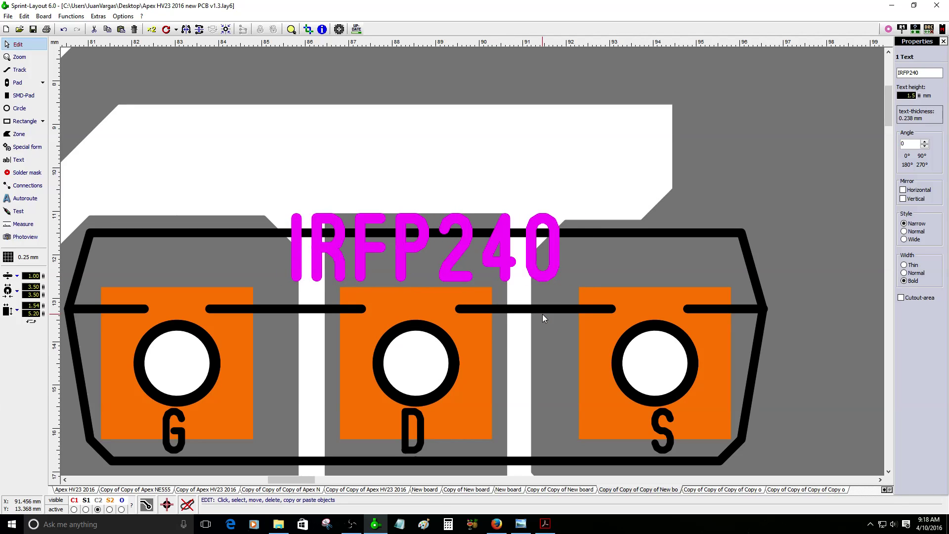
{"action": "key", "text": "Up"}
{"action": "key", "text": "Up"}
{"action": "key", "text": "Up"}
{"action": "key", "text": "Up"}
{"action": "key", "text": "Up"}
{"action": "key", "text": "Up"}
{"action": "key", "text": "Up"}
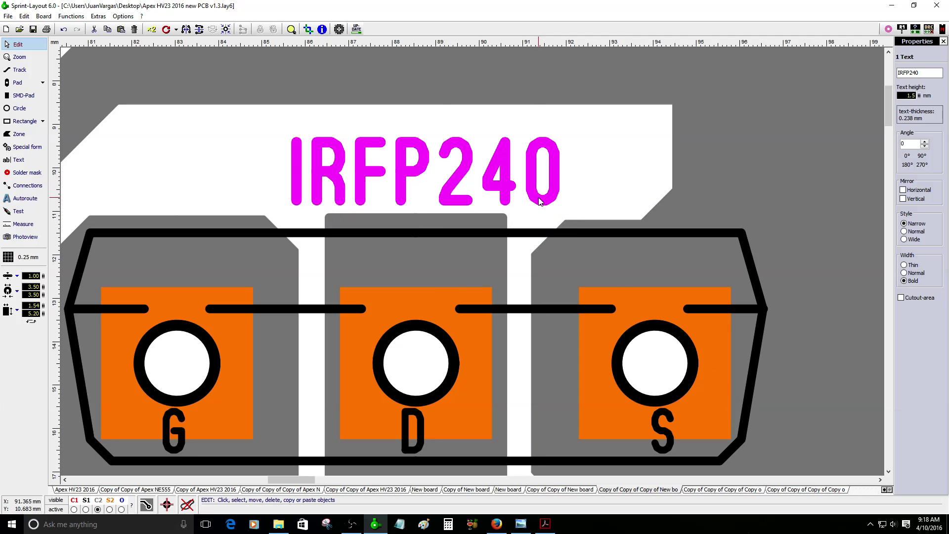
Tile the IRFP240 label into 8 horizontal copies in one row, spaced 24.50 mm apart
{"action": "right_click", "coordinate": [539, 200]}
{"action": "left_click", "coordinate": [575, 276]}
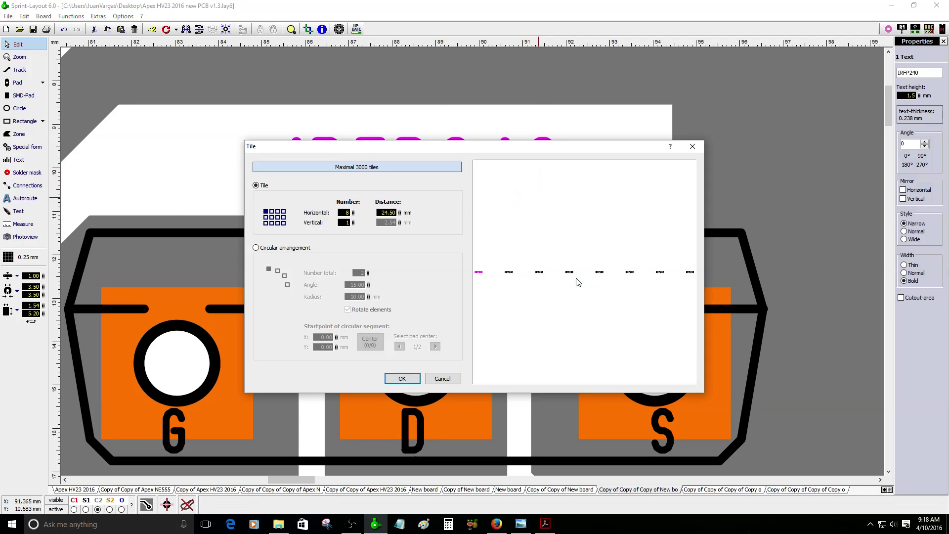
{"action": "left_click", "coordinate": [402, 378]}
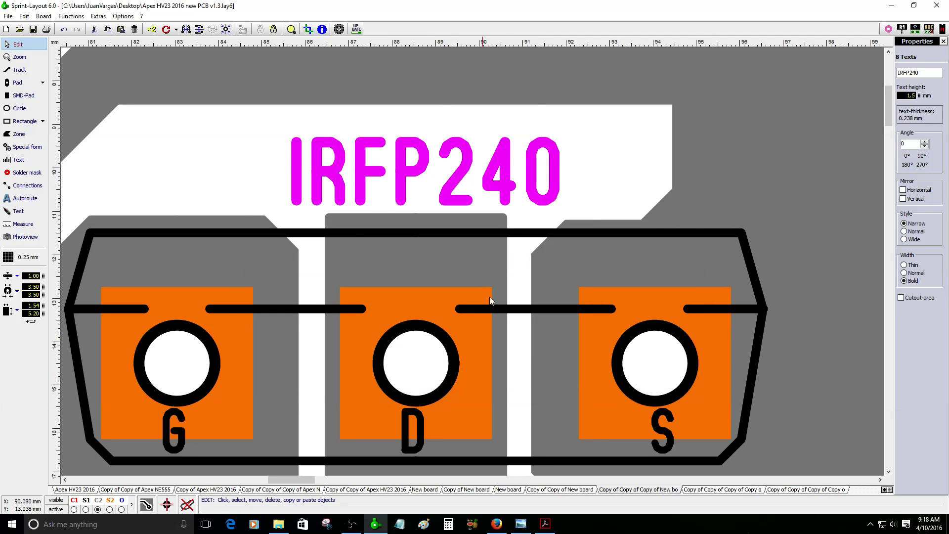
Move all eight IRFP240 labels down to just below the G, D and S pads of their transistor outlines
{"action": "scroll", "coordinate": [489, 297], "scroll_direction": "down", "scroll_amount": 3}
{"action": "scroll", "coordinate": [488, 157], "scroll_direction": "up", "scroll_amount": 3}
{"action": "key", "text": "Down"}
{"action": "key", "text": "Down"}
{"action": "key", "text": "Down"}
{"action": "key", "text": "Down"}
{"action": "key", "text": "Down"}
{"action": "key", "text": "Down"}
{"action": "key", "text": "Down"}
{"action": "key", "text": "Down"}
{"action": "key", "text": "Down"}
{"action": "key", "text": "Down"}
{"action": "key", "text": "Down"}
{"action": "key", "text": "Down"}
{"action": "key", "text": "Down"}
{"action": "key", "text": "Down"}
{"action": "key", "text": "Down"}
{"action": "key", "text": "Down"}
{"action": "key", "text": "Down"}
{"action": "key", "text": "Down"}
{"action": "key", "text": "Down"}
{"action": "key", "text": "Down"}
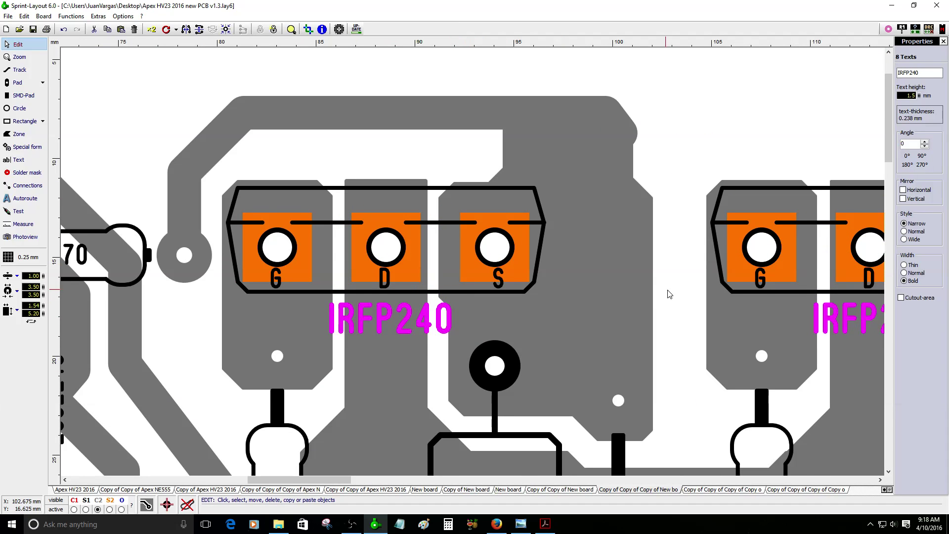
{"action": "left_click", "coordinate": [669, 292]}
Check the IRFP240 labels along the upper row and copy the part number from their text without editing it
{"action": "scroll", "coordinate": [669, 292], "scroll_direction": "down", "scroll_amount": 2}
{"action": "scroll", "coordinate": [567, 198], "scroll_direction": "down", "scroll_amount": 2}
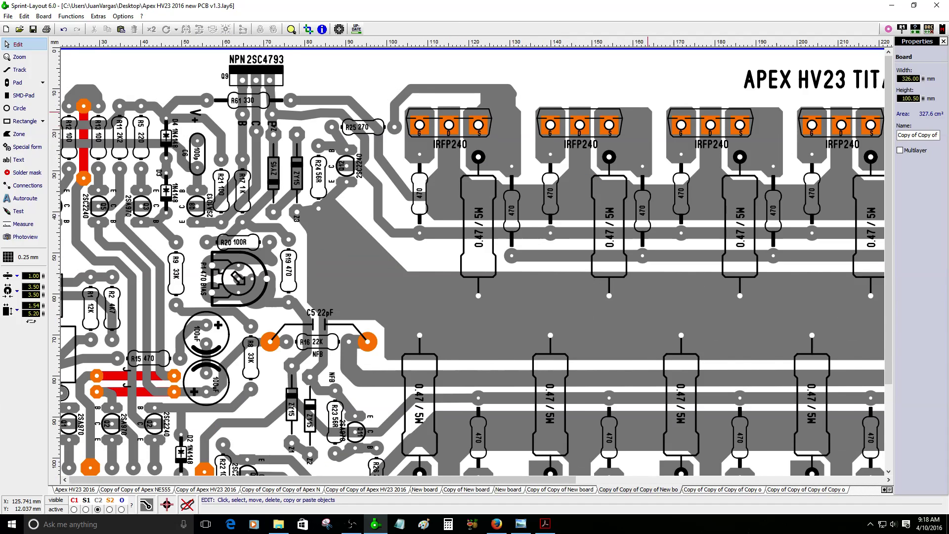
{"action": "scroll", "coordinate": [632, 121], "scroll_direction": "down", "scroll_amount": 2}
{"action": "scroll", "coordinate": [475, 115], "scroll_direction": "up", "scroll_amount": 2}
{"action": "scroll", "coordinate": [475, 115], "scroll_direction": "up", "scroll_amount": 1}
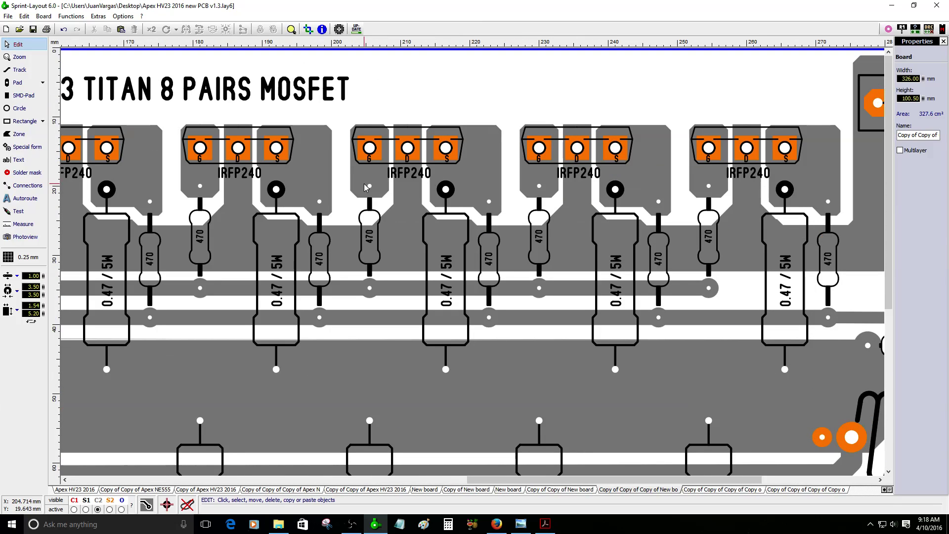
{"action": "double_click", "coordinate": [420, 178]}
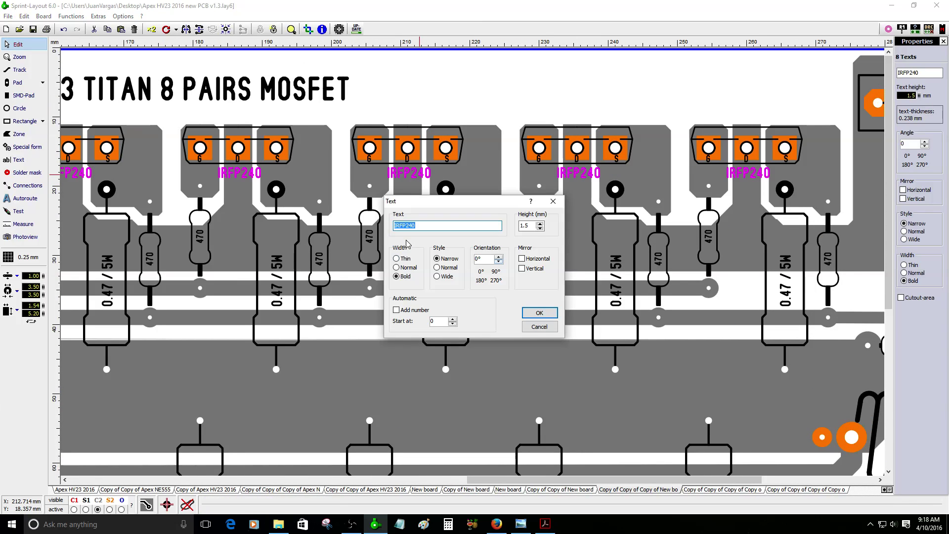
{"action": "right_click", "coordinate": [404, 227]}
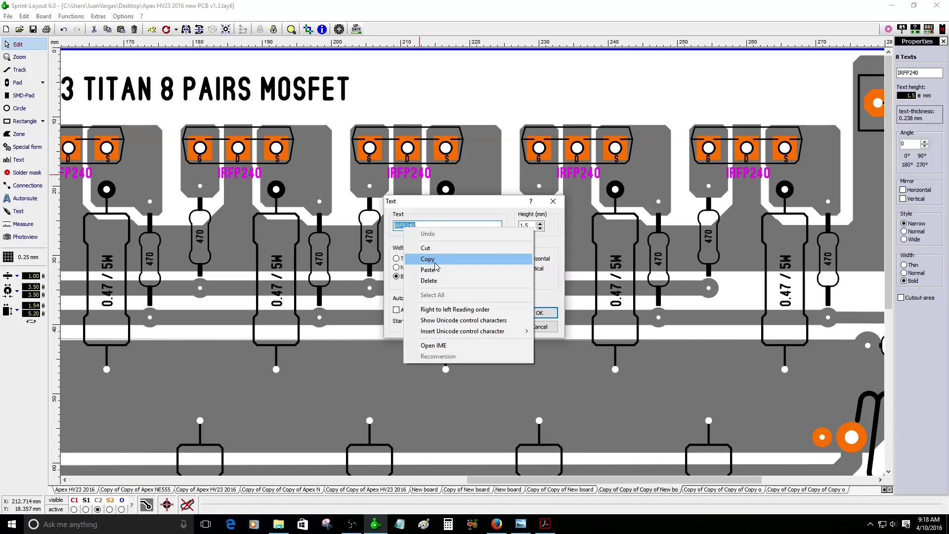
{"action": "left_click", "coordinate": [437, 262]}
{"action": "left_click", "coordinate": [539, 326]}
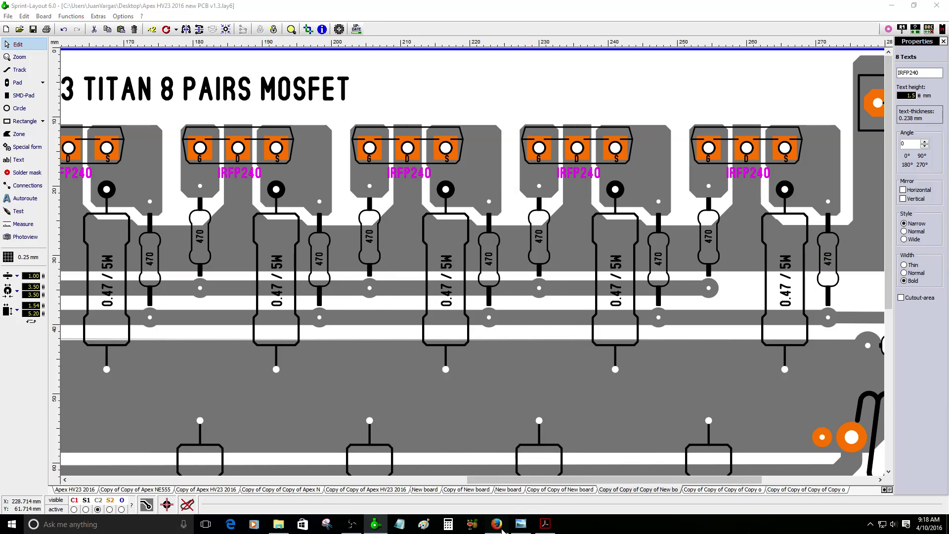
Switch to Firefox and open the start page in a new tab
{"action": "left_click", "coordinate": [496, 523]}
{"action": "left_click", "coordinate": [223, 23]}
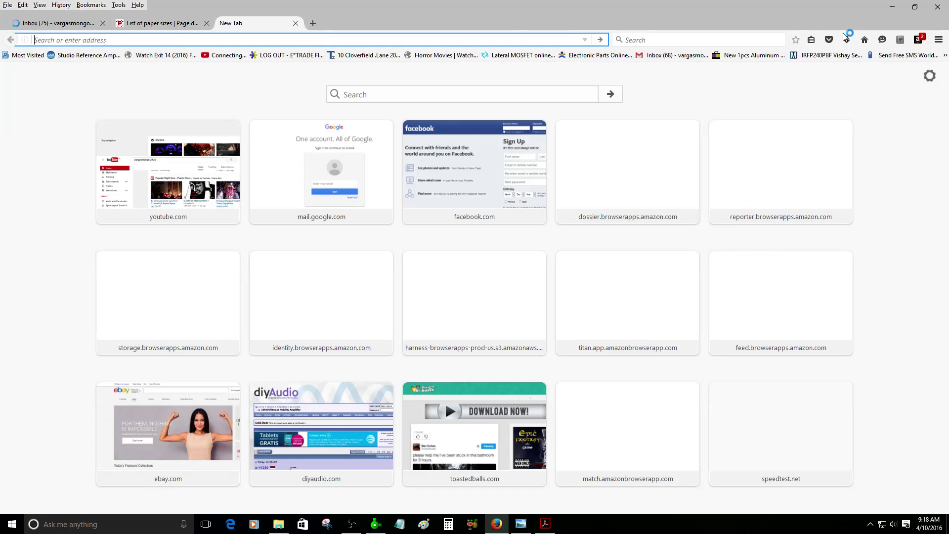
{"action": "left_click", "coordinate": [866, 41]}
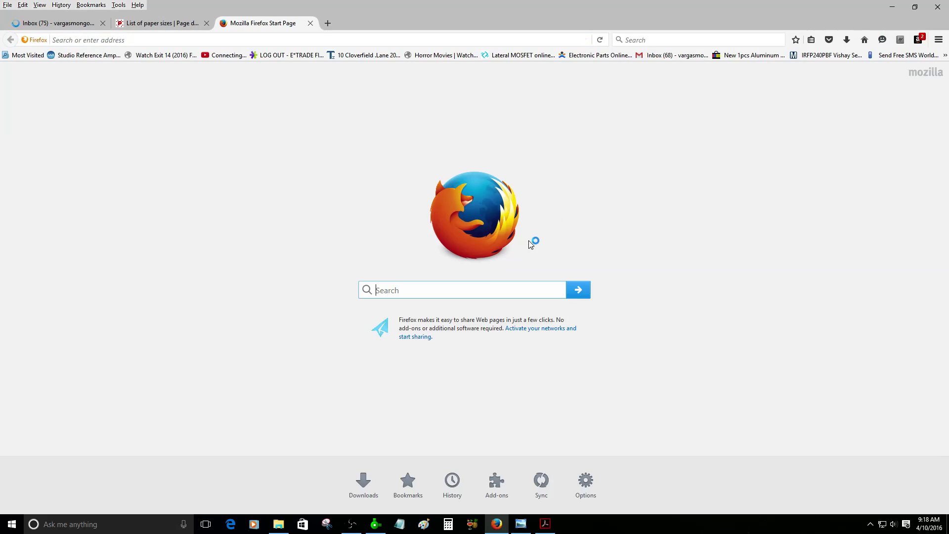
Search the web for mouser and open the Mouser Electronics distributor site from the results
{"action": "right_click", "coordinate": [476, 289]}
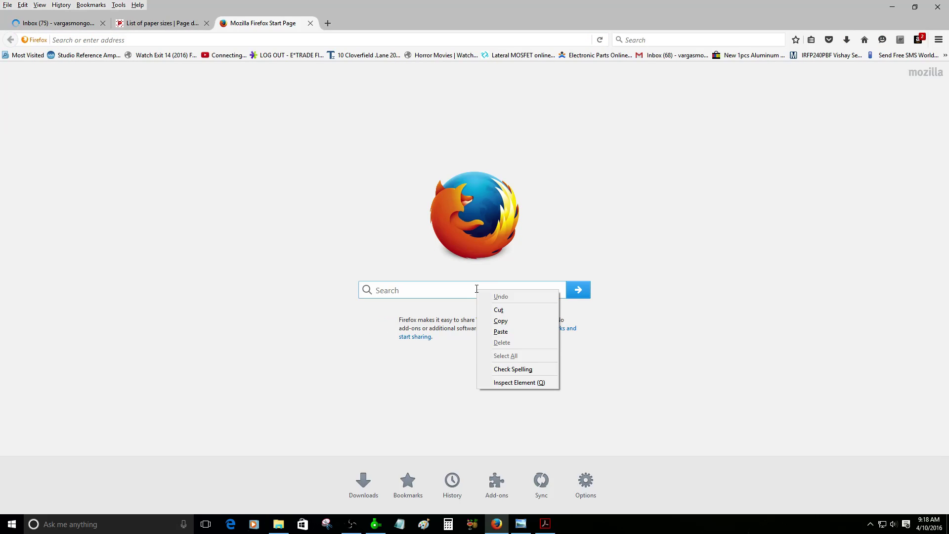
{"action": "left_click", "coordinate": [476, 289]}
{"action": "type", "text": "ser"}
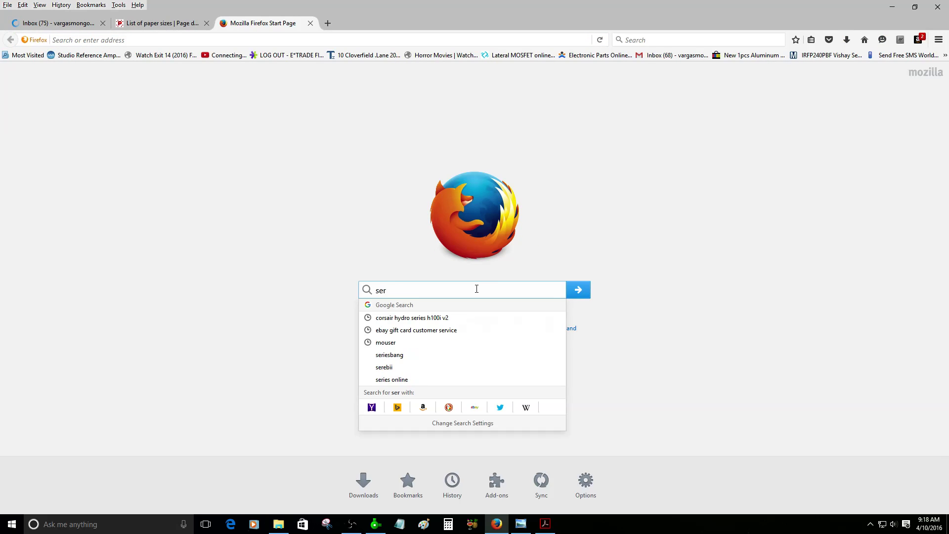
{"action": "key", "text": "BackSpace"}
{"action": "key", "text": "BackSpace"}
{"action": "key", "text": "BackSpace"}
{"action": "type", "text": "mo"}
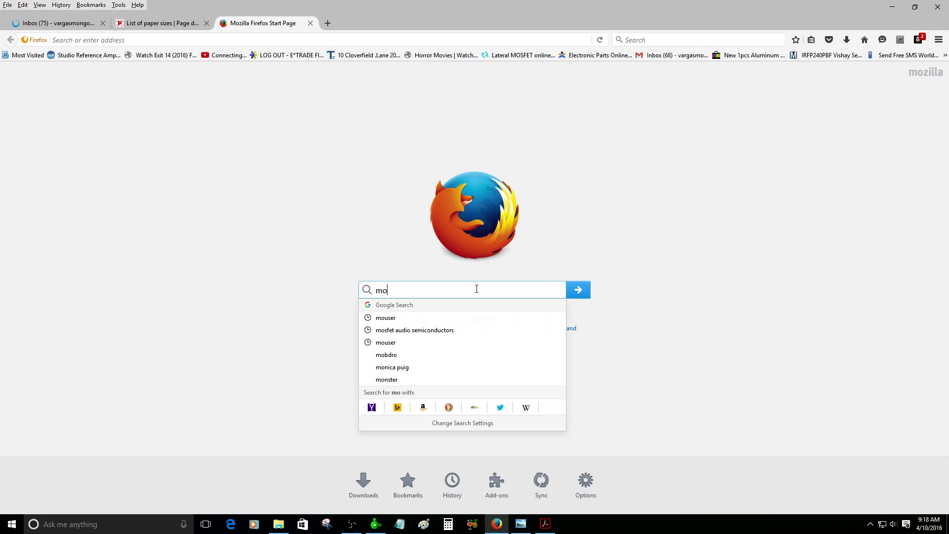
{"action": "type", "text": "user"}
{"action": "key", "text": "Return"}
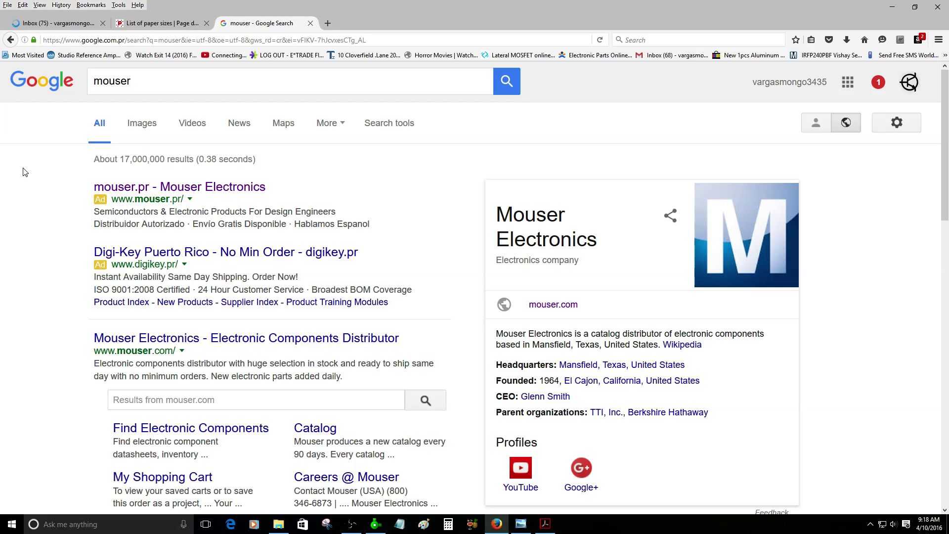
{"action": "left_click", "coordinate": [226, 345]}
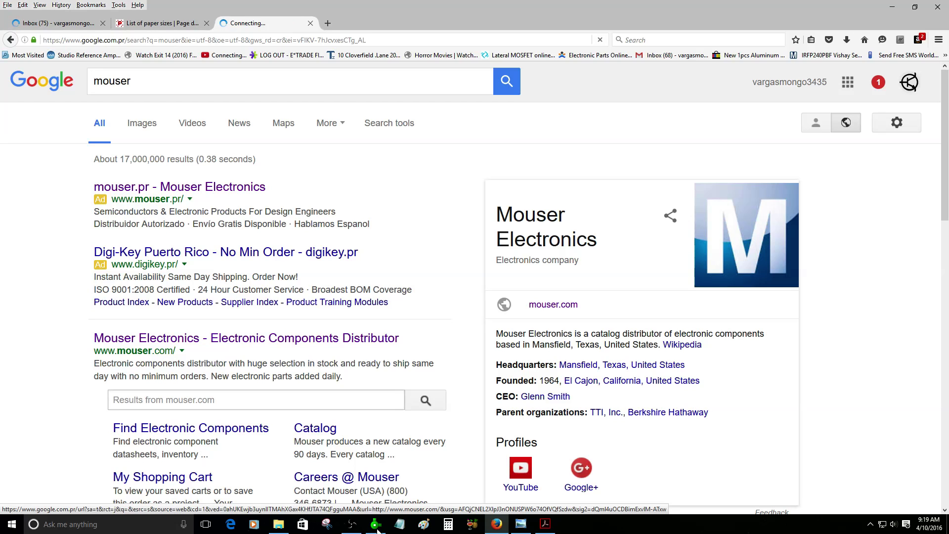
Switch back to Sprint-Layout, deselect the labels, and review the transistor rows and the input section of the board
{"action": "left_click", "coordinate": [374, 522]}
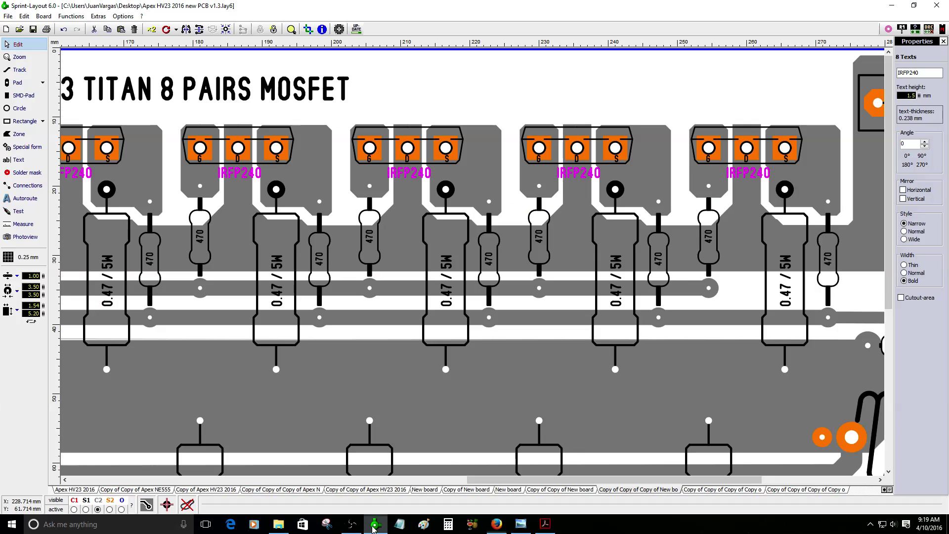
{"action": "left_click", "coordinate": [494, 134]}
{"action": "scroll", "coordinate": [487, 136], "scroll_direction": "down", "scroll_amount": 2}
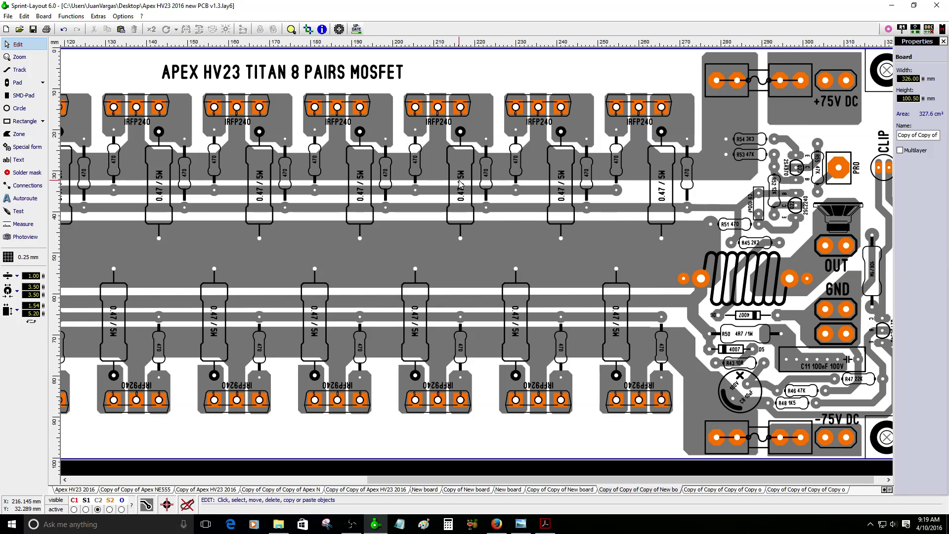
{"action": "scroll", "coordinate": [459, 183], "scroll_direction": "down", "scroll_amount": 2}
{"action": "scroll", "coordinate": [206, 228], "scroll_direction": "up", "scroll_amount": 2}
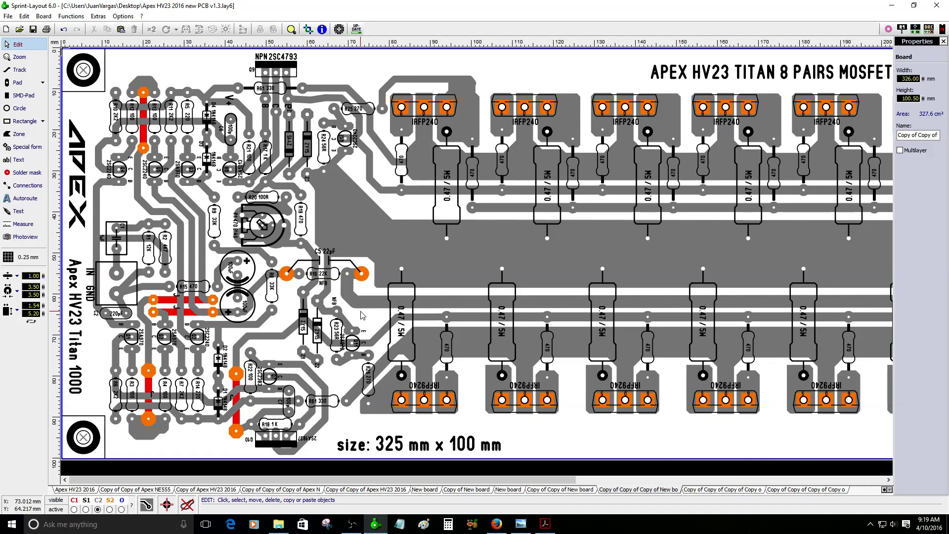
{"action": "scroll", "coordinate": [207, 228], "scroll_direction": "up", "scroll_amount": 1}
{"action": "scroll", "coordinate": [296, 336], "scroll_direction": "down", "scroll_amount": 1}
Check the jumper in the upper input section and copy the J label beside the jumper between R3 and R4
{"action": "left_click", "coordinate": [146, 129]}
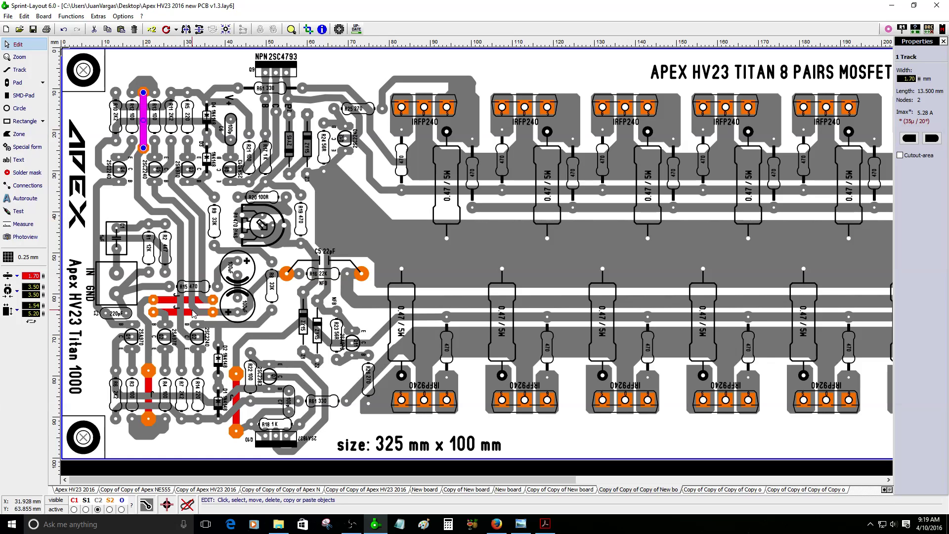
{"action": "left_click", "coordinate": [150, 399]}
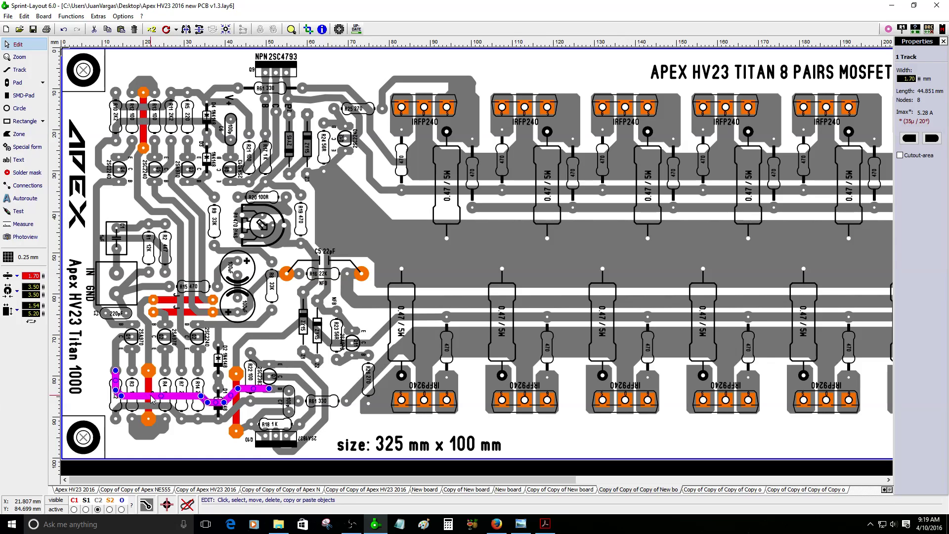
{"action": "left_click", "coordinate": [155, 392]}
{"action": "scroll", "coordinate": [155, 392], "scroll_direction": "up", "scroll_amount": 2}
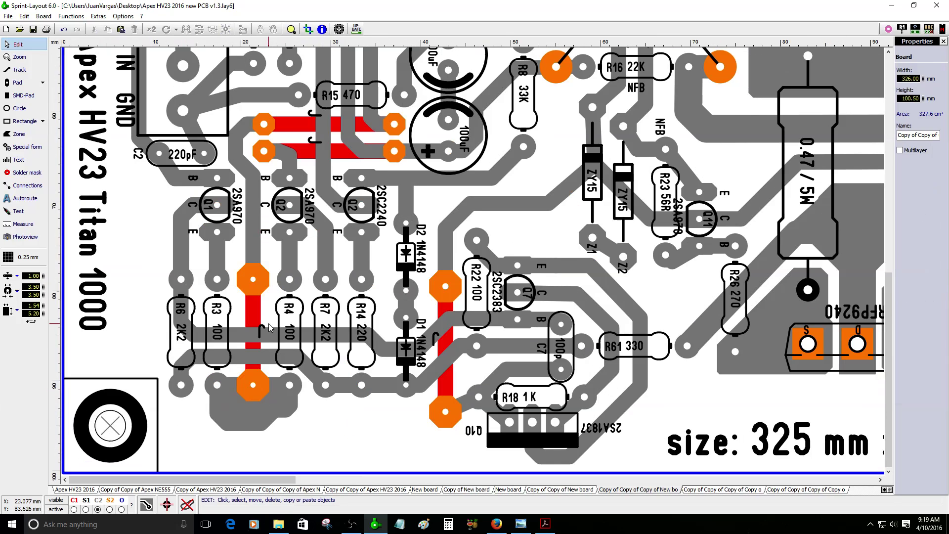
{"action": "left_click_drag", "start_coordinate": [323, 282], "coordinate": [334, 277]}
{"action": "key", "text": "ctrl+c"}
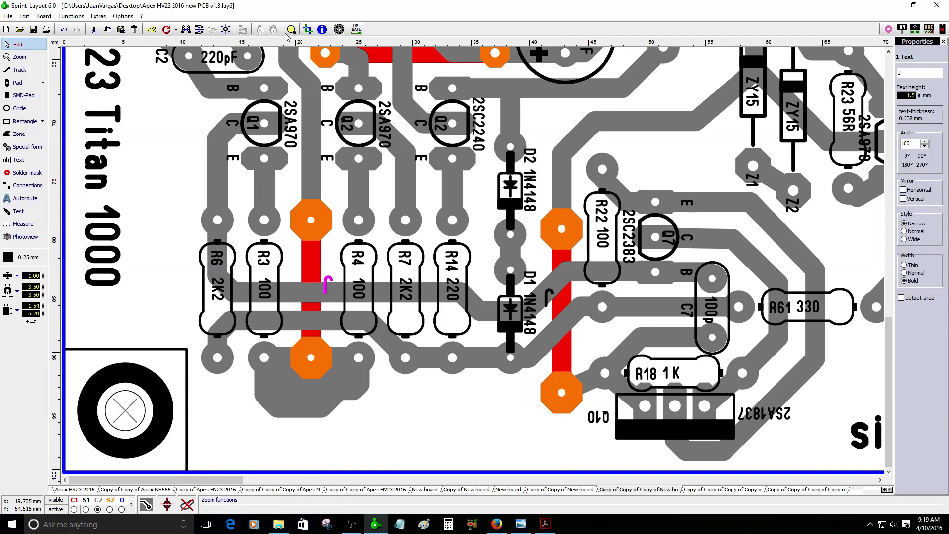
Paste the J label beside the wire jumper between R12 and R13
{"action": "key", "text": "ctrl+v"}
{"action": "scroll", "coordinate": [196, 330], "scroll_direction": "down", "scroll_amount": 3}
{"action": "scroll", "coordinate": [197, 330], "scroll_direction": "down", "scroll_amount": 2}
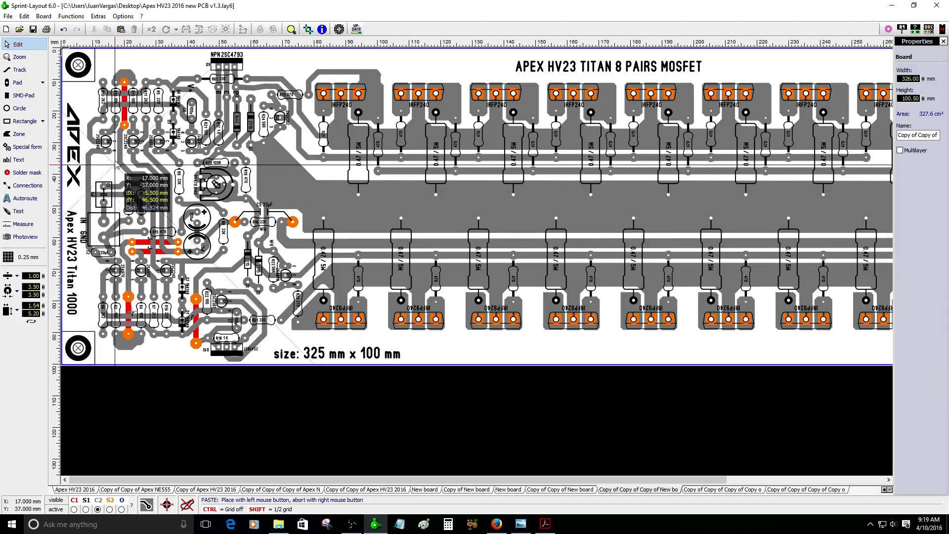
{"action": "scroll", "coordinate": [541, 163], "scroll_direction": "up", "scroll_amount": 6}
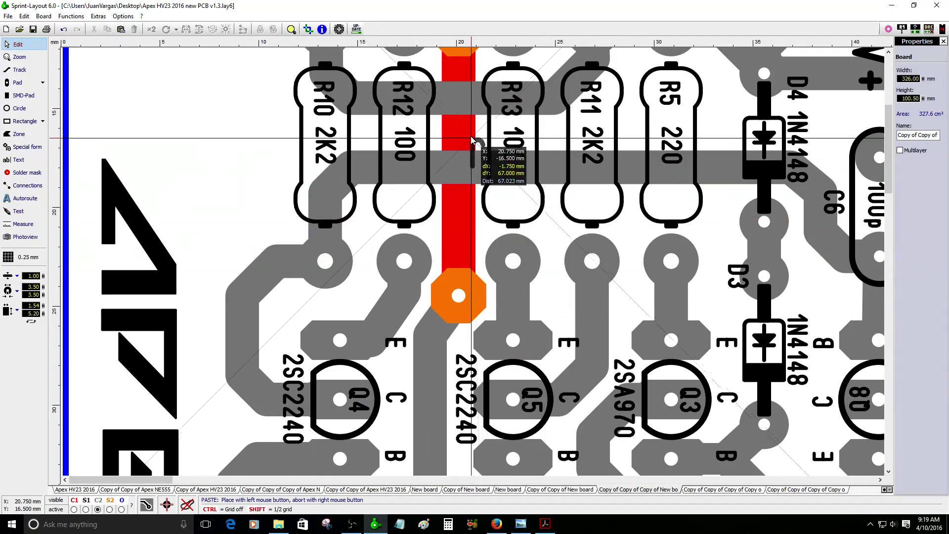
{"action": "left_click", "coordinate": [443, 132]}
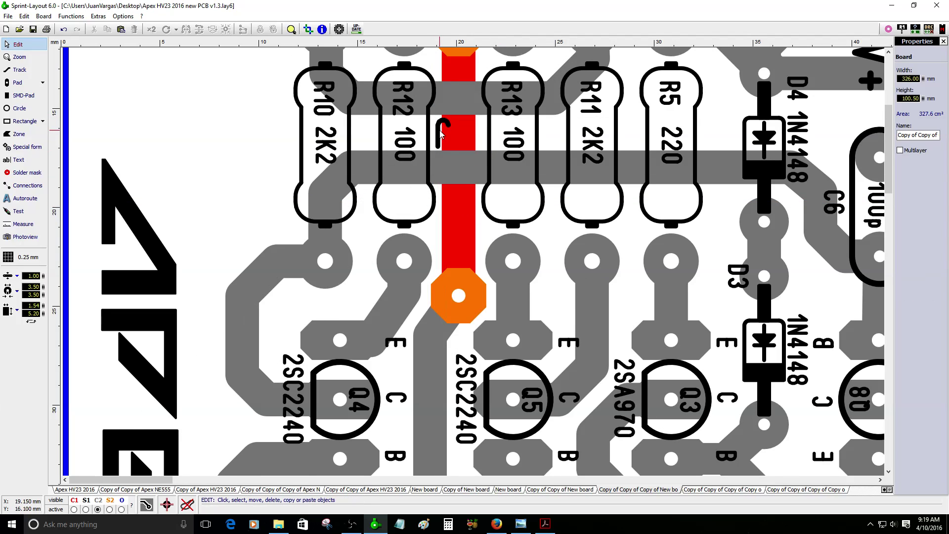
Rotate the J label between R12 and R13 to 0° and deselect it
{"action": "left_click", "coordinate": [443, 131]}
{"action": "left_click", "coordinate": [166, 30]}
{"action": "left_click", "coordinate": [166, 30]}
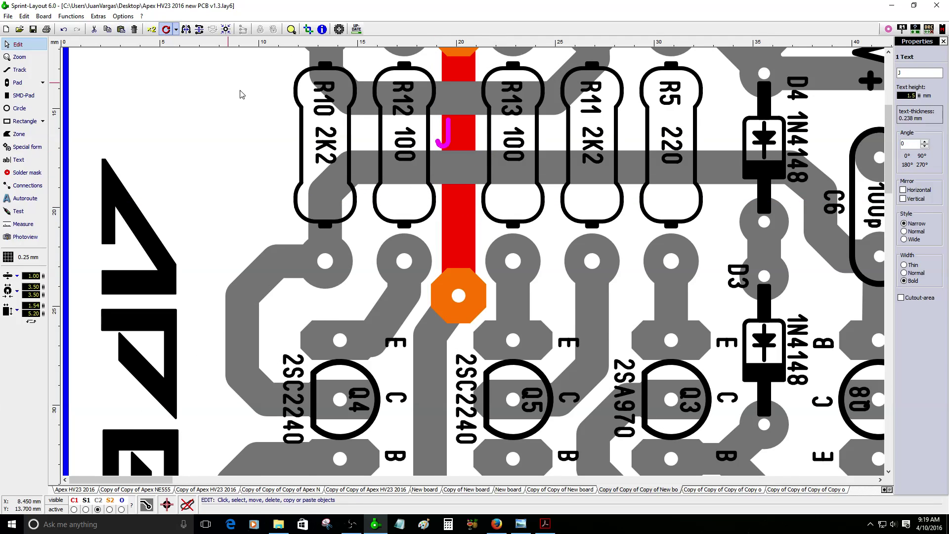
{"action": "left_click", "coordinate": [524, 238]}
Open the board version that shows the full transistor packages and view its overall layout
{"action": "scroll", "coordinate": [525, 238], "scroll_direction": "down", "scroll_amount": 1}
{"action": "scroll", "coordinate": [535, 235], "scroll_direction": "down", "scroll_amount": 2}
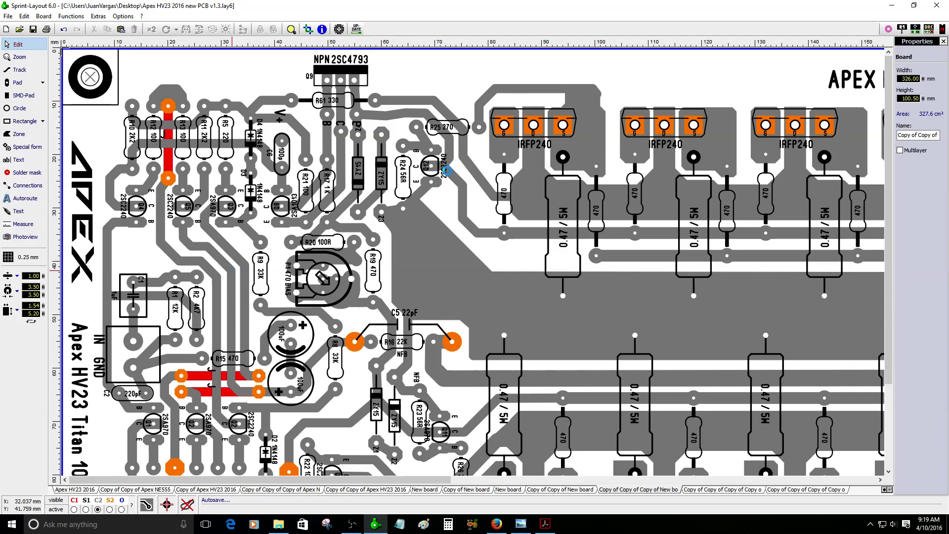
{"action": "scroll", "coordinate": [494, 346], "scroll_direction": "down", "scroll_amount": 1}
{"action": "left_click", "coordinate": [694, 489]}
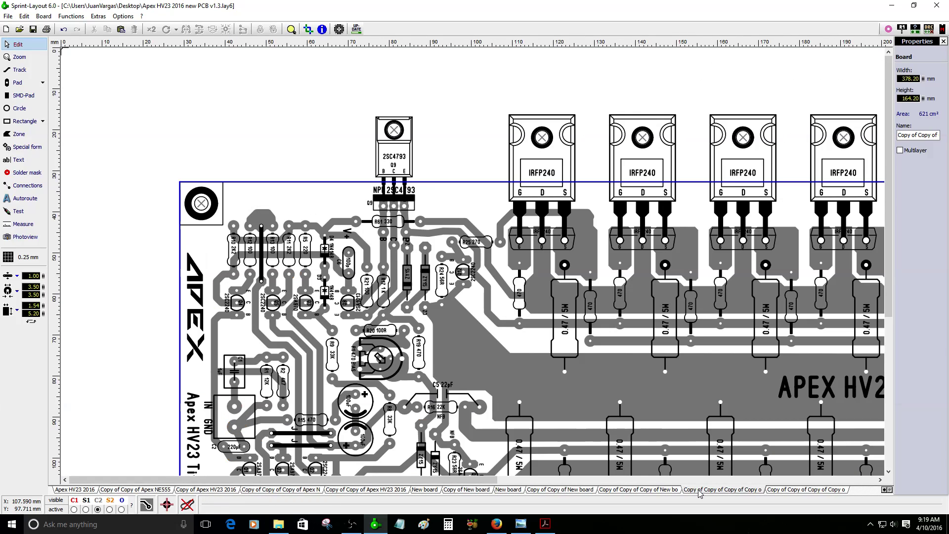
{"action": "scroll", "coordinate": [324, 165], "scroll_direction": "down", "scroll_amount": 2}
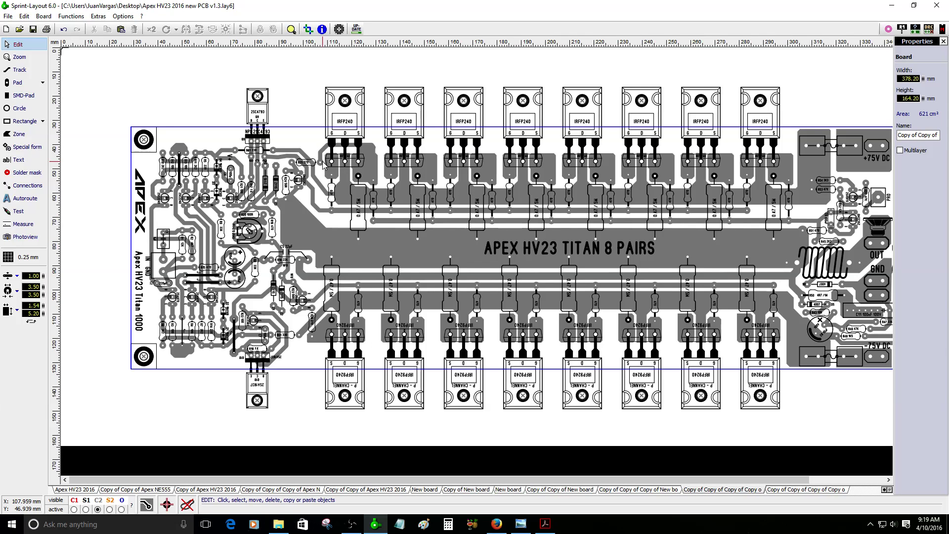
Duplicate the 2SC4793 package Q9 to the right of the original, nudge the copy upward, and delete it
{"action": "scroll", "coordinate": [460, 321], "scroll_direction": "up", "scroll_amount": 2}
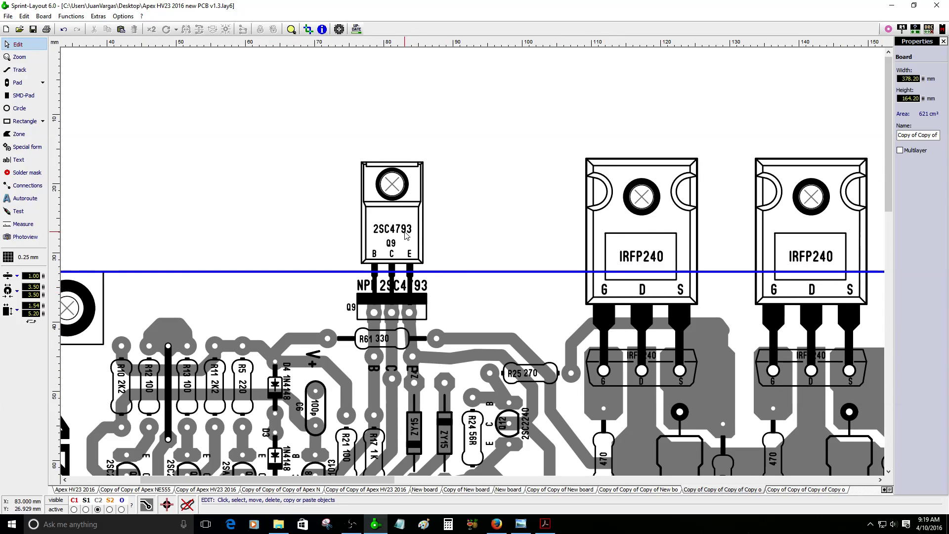
{"action": "left_click", "coordinate": [396, 197]}
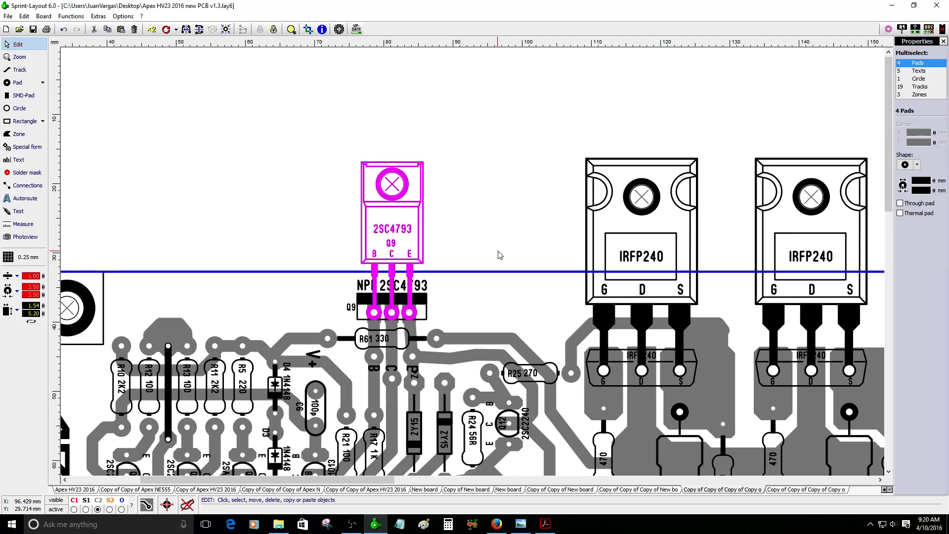
{"action": "left_click", "coordinate": [152, 29]}
{"action": "left_click", "coordinate": [488, 328]}
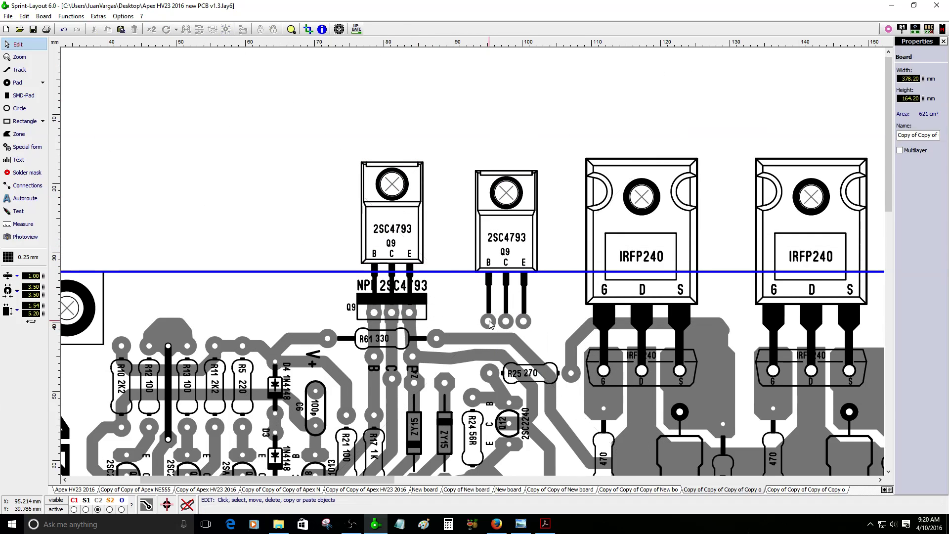
{"action": "left_click", "coordinate": [527, 323]}
{"action": "key", "text": "Up"}
{"action": "key", "text": "Up"}
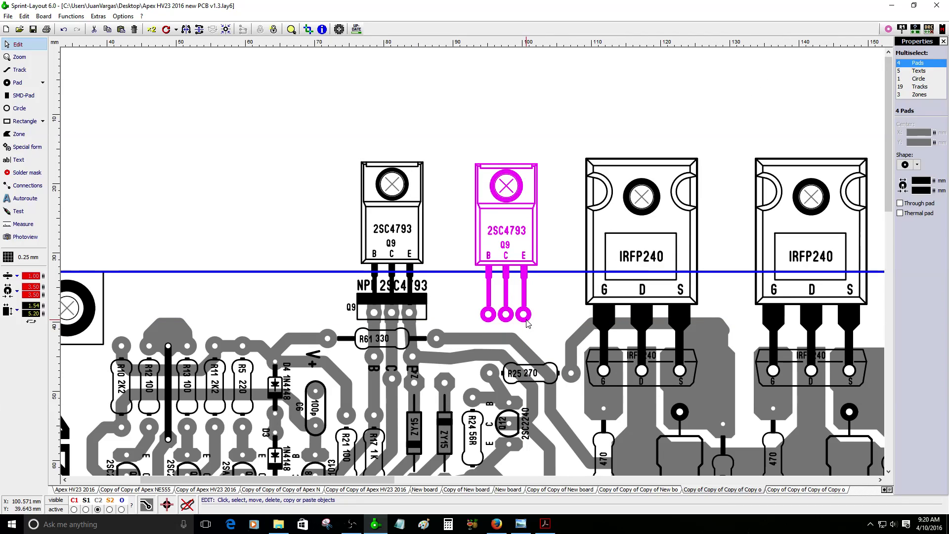
{"action": "key", "text": "Delete"}
{"action": "scroll", "coordinate": [526, 323], "scroll_direction": "down", "scroll_amount": 4}
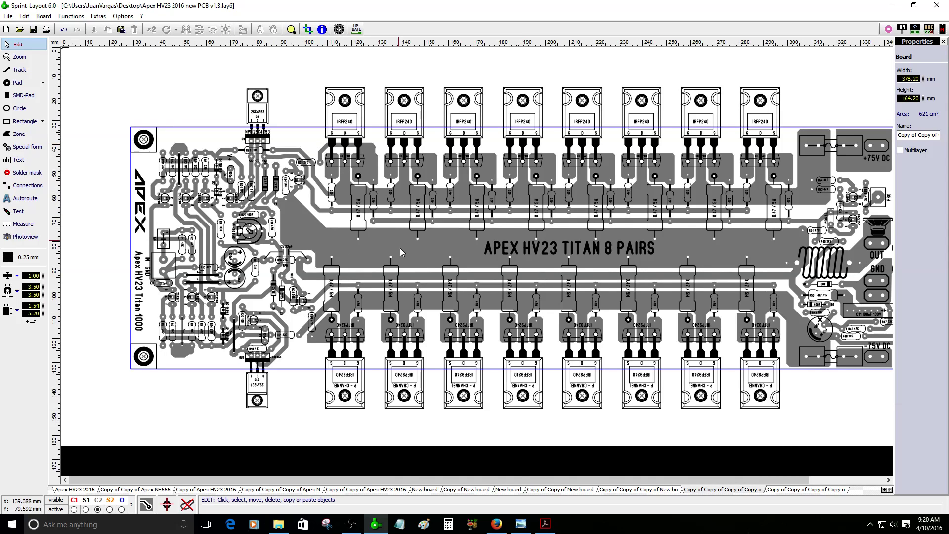
Switch to Firefox and search the Mouser site for the copied part number IRFP240
{"action": "left_click", "coordinate": [520, 524]}
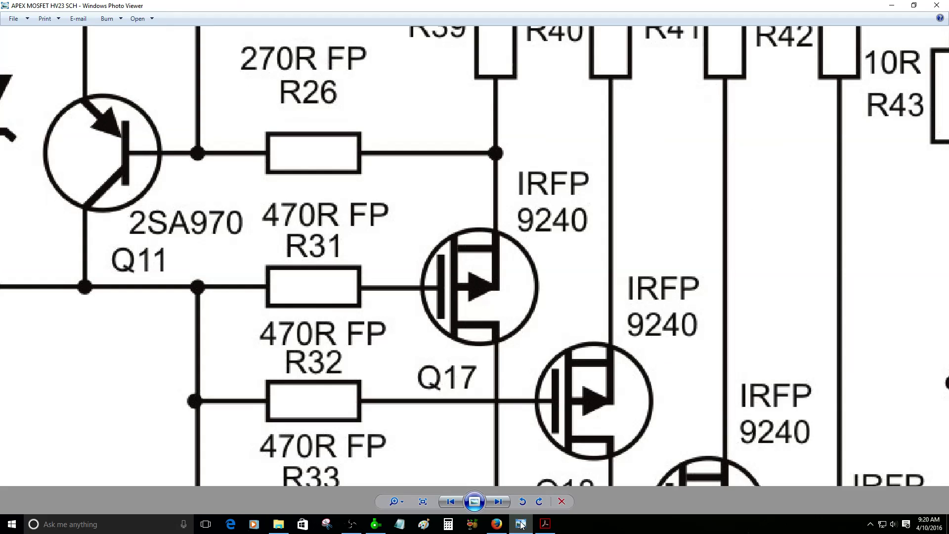
{"action": "left_click", "coordinate": [496, 524]}
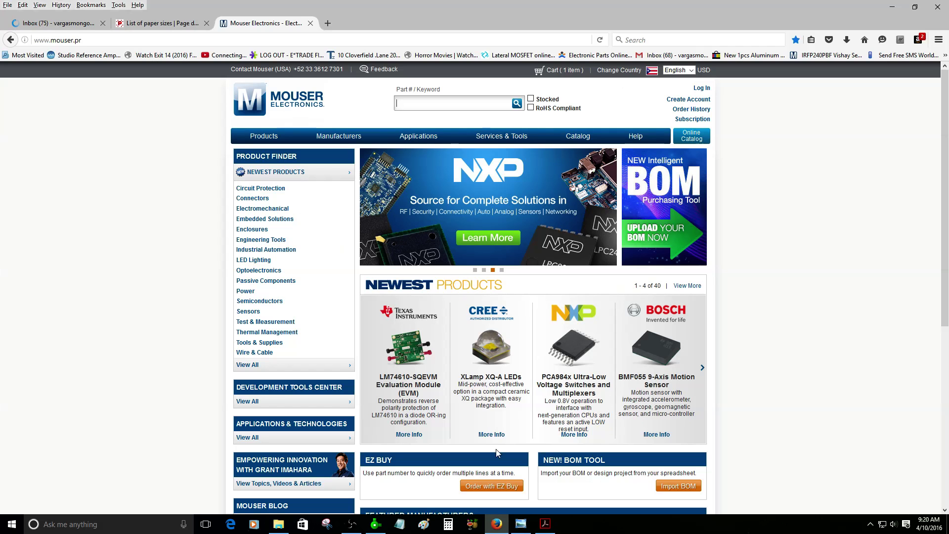
{"action": "right_click", "coordinate": [454, 103]}
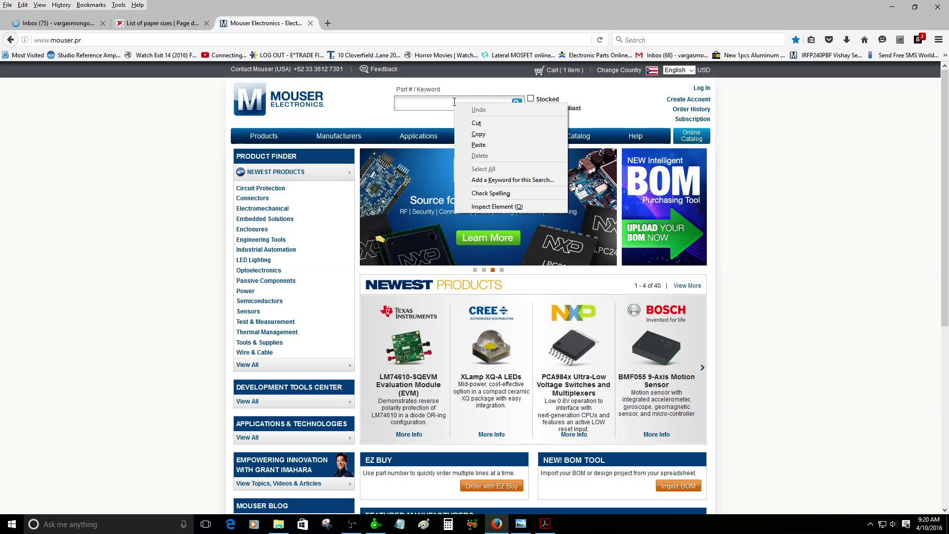
{"action": "left_click", "coordinate": [477, 144]}
{"action": "left_click", "coordinate": [517, 104]}
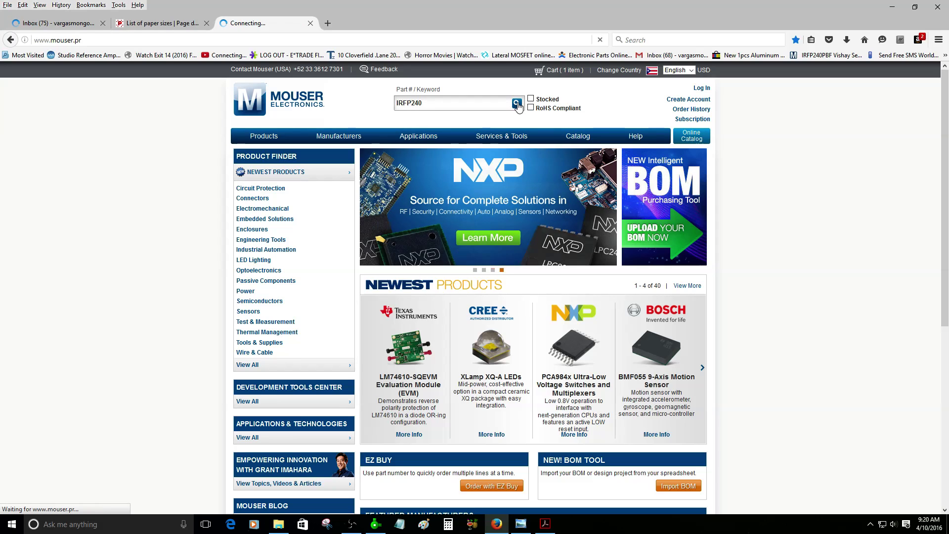
Look through the IRFP240 results and open the product page of the Vishay IRFP240PBF
{"action": "scroll", "coordinate": [315, 215], "scroll_direction": "down", "scroll_amount": 3}
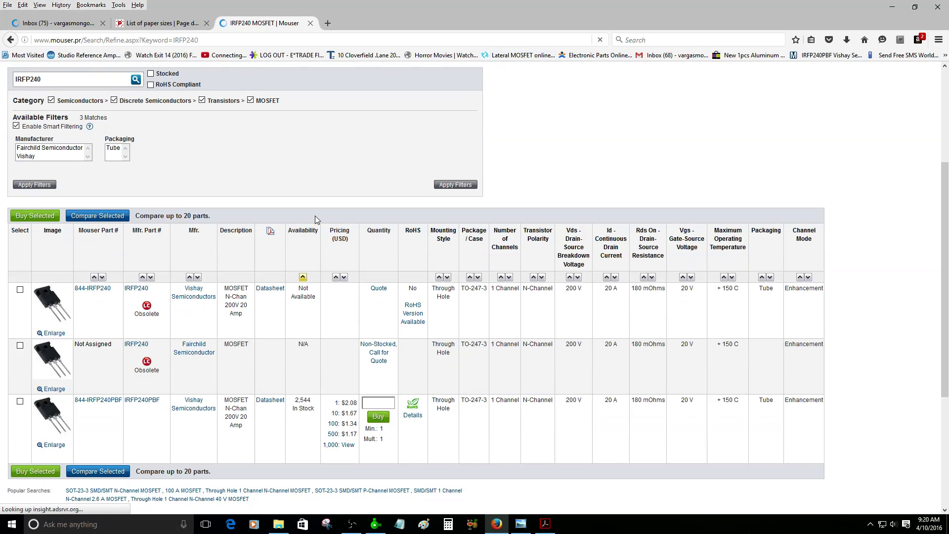
{"action": "scroll", "coordinate": [316, 215], "scroll_direction": "down", "scroll_amount": 3}
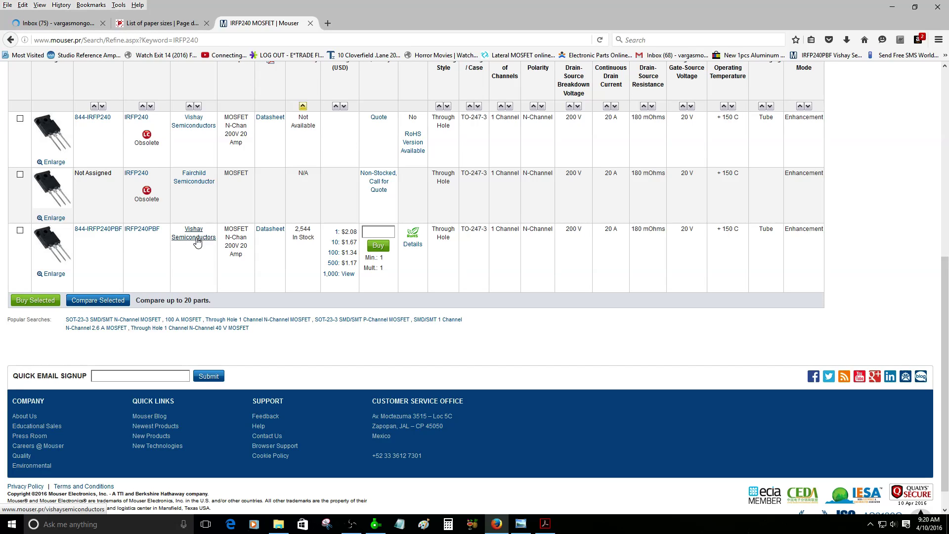
{"action": "left_click", "coordinate": [196, 239]}
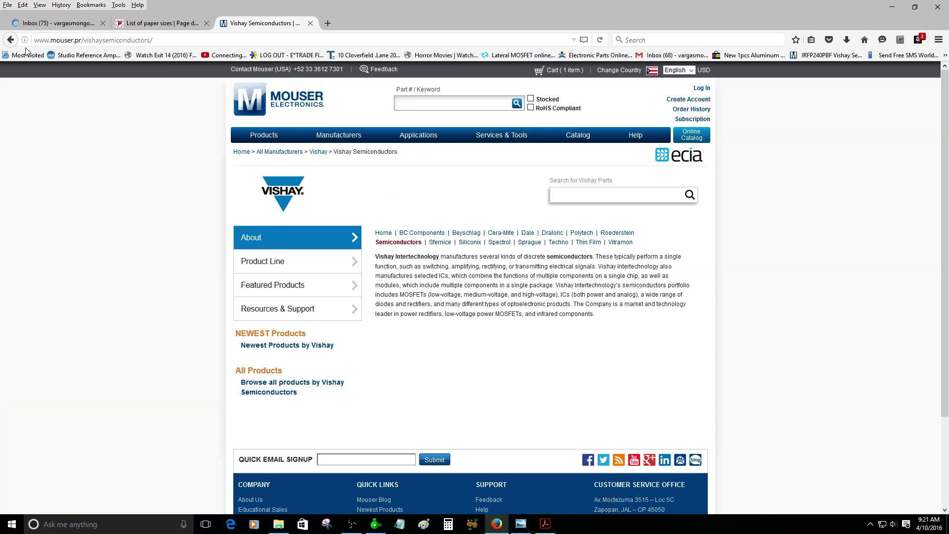
{"action": "left_click", "coordinate": [11, 39]}
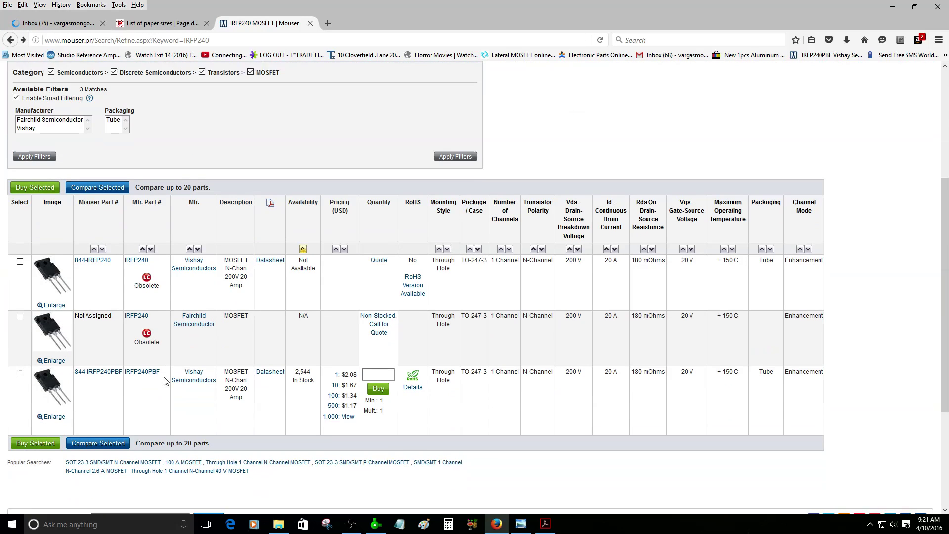
{"action": "left_click", "coordinate": [103, 367]}
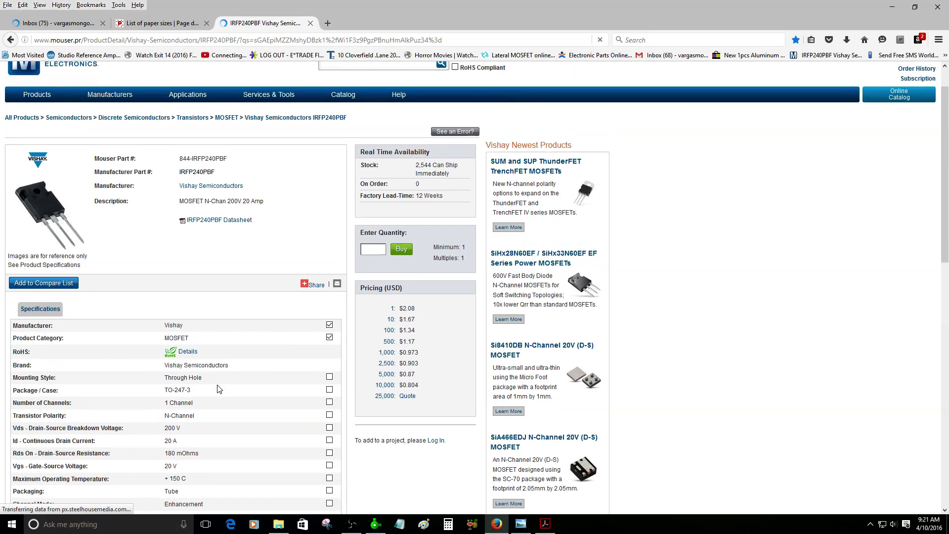
Enlarge the IRFP240PBF product page and examine its specifications, including voltage, current, power dissipation and transistor type
{"action": "scroll", "coordinate": [218, 389], "scroll_direction": "down", "scroll_amount": 4}
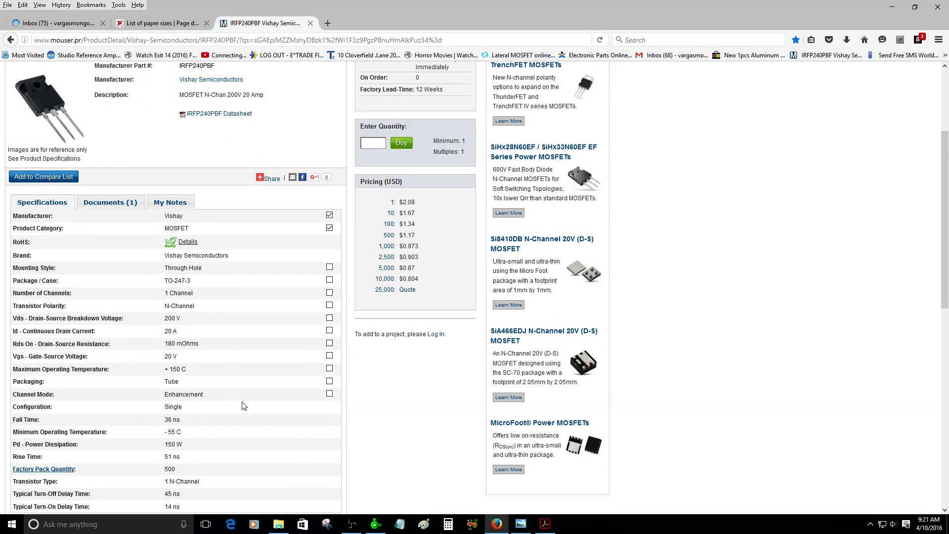
{"action": "scroll", "coordinate": [243, 405], "scroll_direction": "up", "scroll_amount": 5}
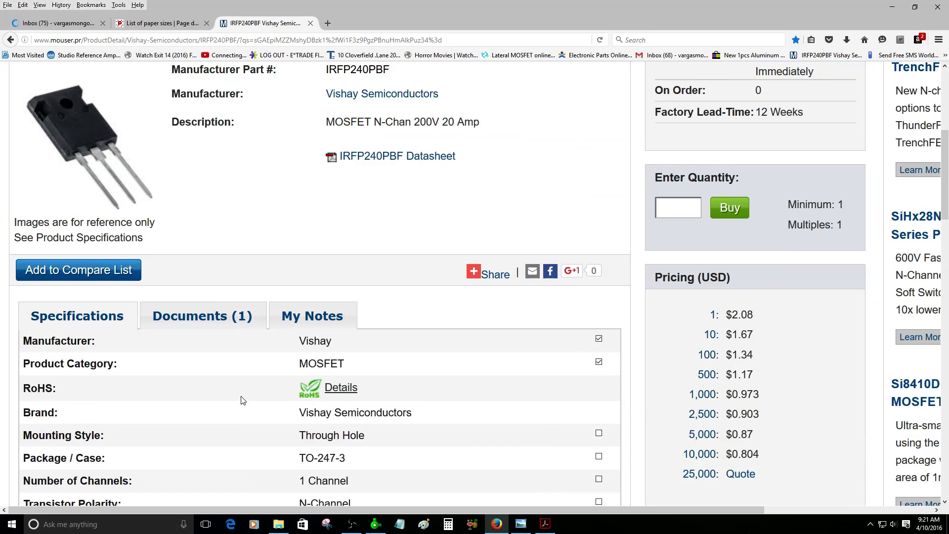
{"action": "scroll", "coordinate": [242, 400], "scroll_direction": "up", "scroll_amount": 2}
{"action": "scroll", "coordinate": [240, 398], "scroll_direction": "down", "scroll_amount": 4}
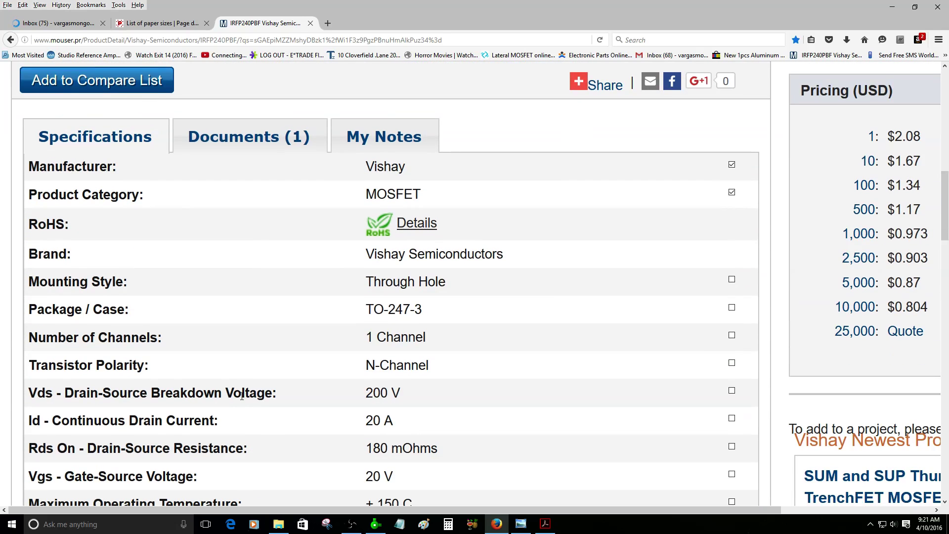
{"action": "scroll", "coordinate": [242, 395], "scroll_direction": "down", "scroll_amount": 3}
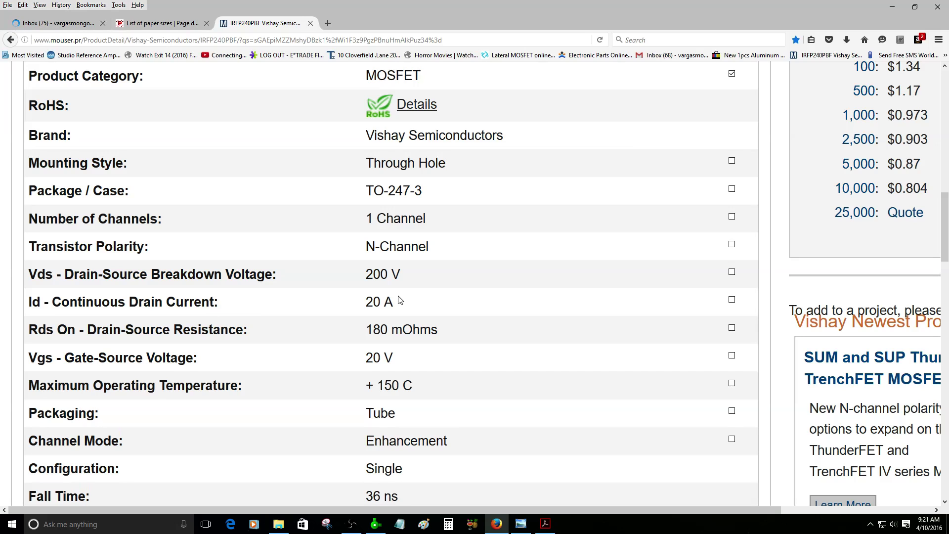
{"action": "scroll", "coordinate": [443, 306], "scroll_direction": "down", "scroll_amount": 10}
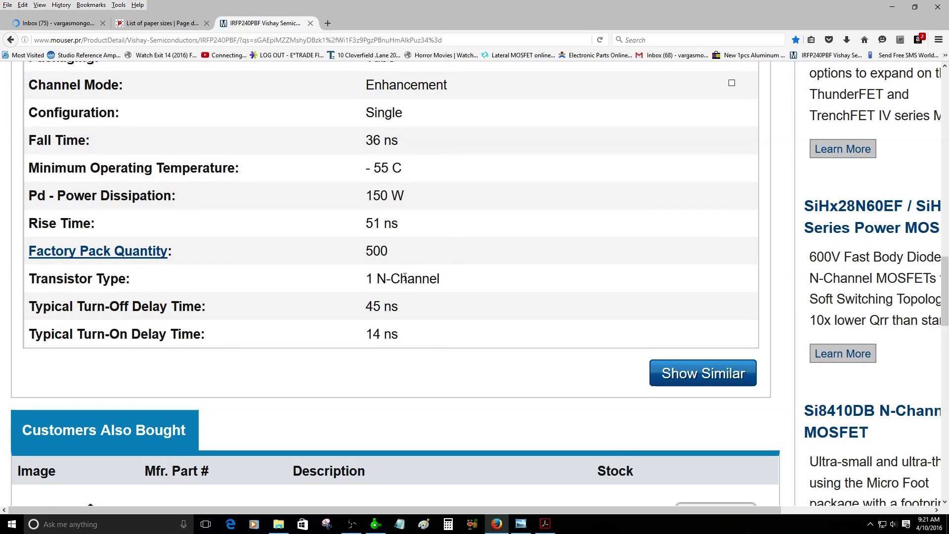
{"action": "key", "text": "ctrl+minus"}
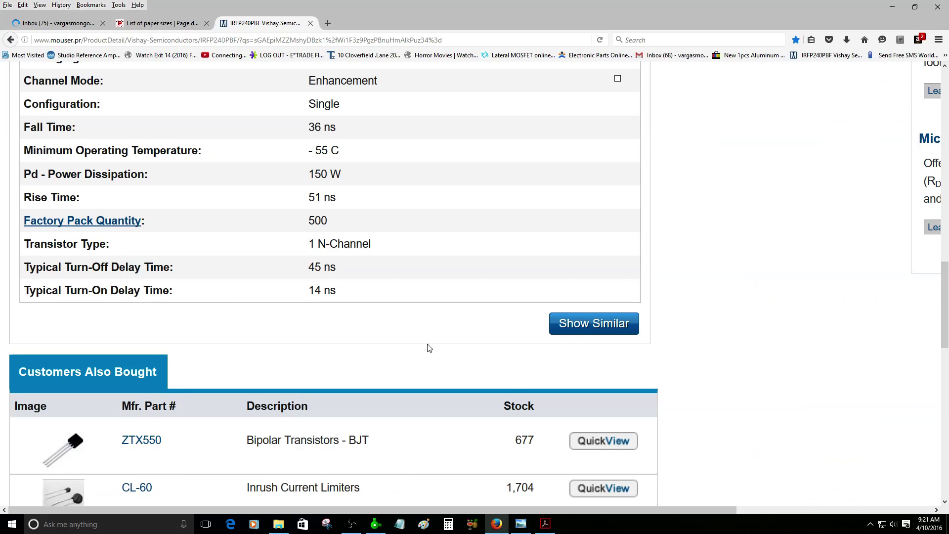
Switch back to Sprint-Layout and check the +75V DC label below the supply connector, leaving it deselected
{"action": "left_click", "coordinate": [376, 523]}
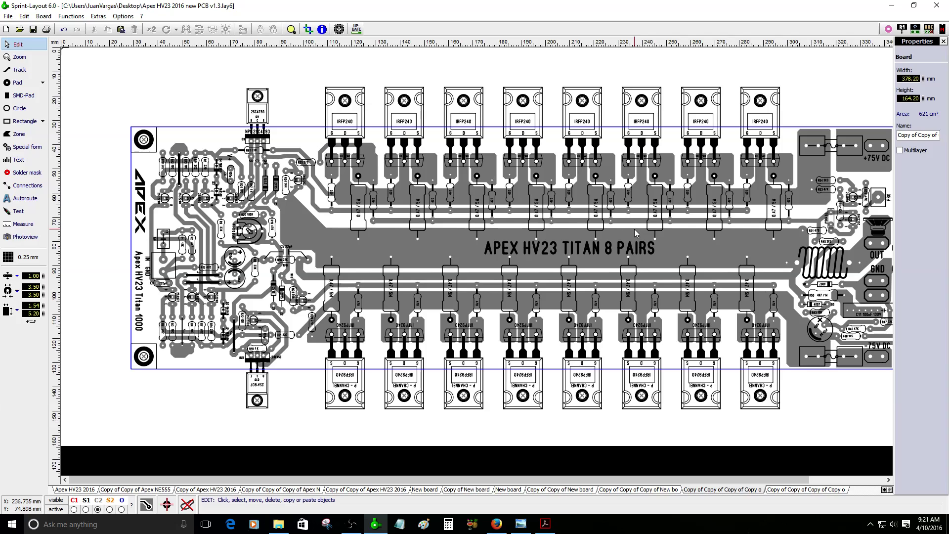
{"action": "scroll", "coordinate": [878, 159], "scroll_direction": "up", "scroll_amount": 2}
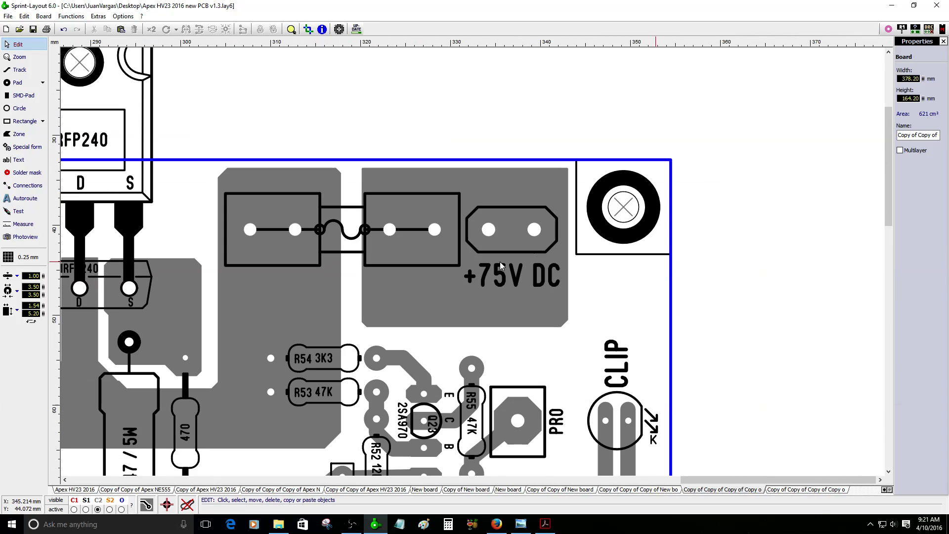
{"action": "left_click", "coordinate": [519, 281]}
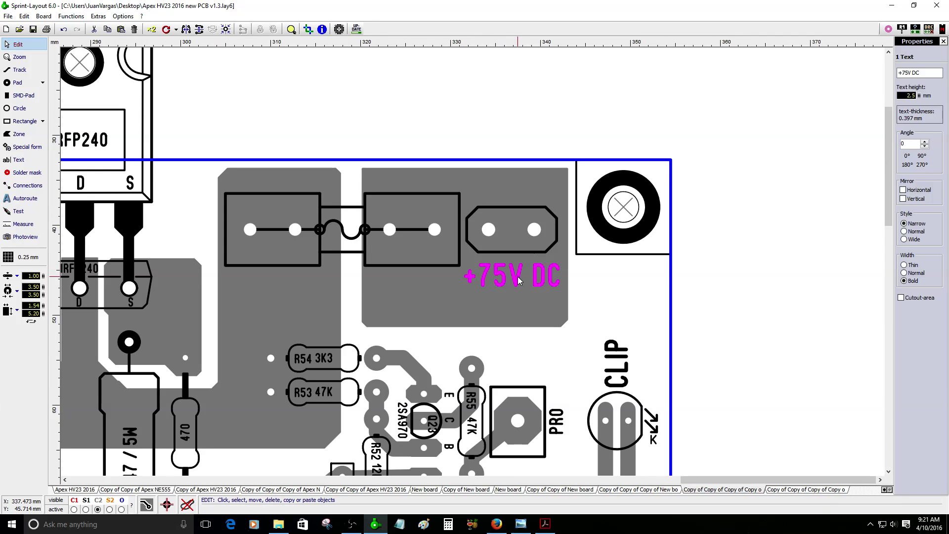
{"action": "left_click", "coordinate": [638, 292]}
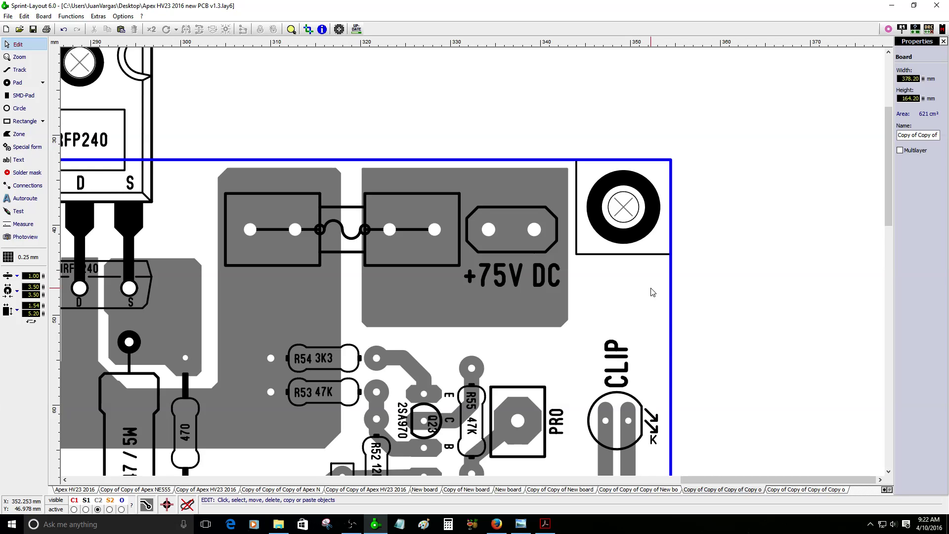
Locate the R61 330 resistor beside transistor Q9 at the driver end of the board and select it
{"action": "scroll", "coordinate": [327, 381], "scroll_direction": "down", "scroll_amount": 2}
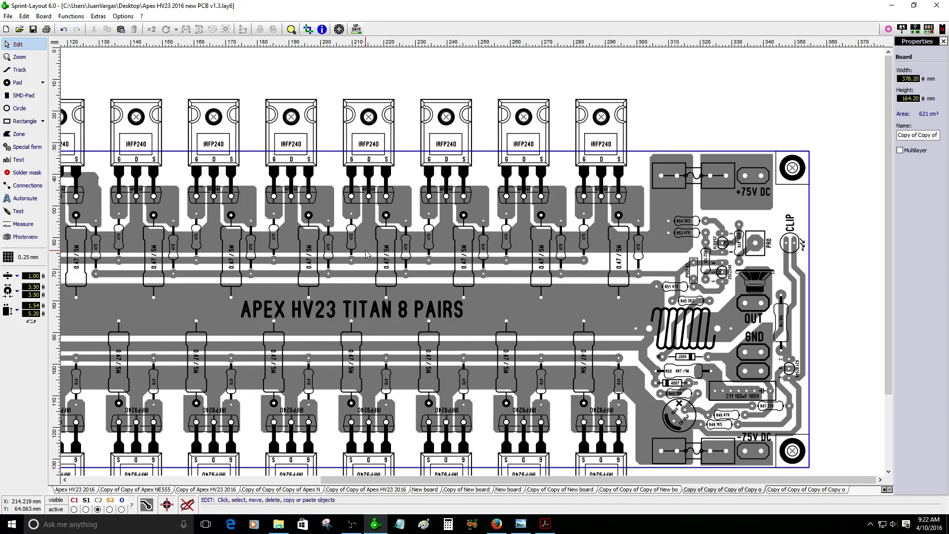
{"action": "scroll", "coordinate": [366, 254], "scroll_direction": "down", "scroll_amount": 2}
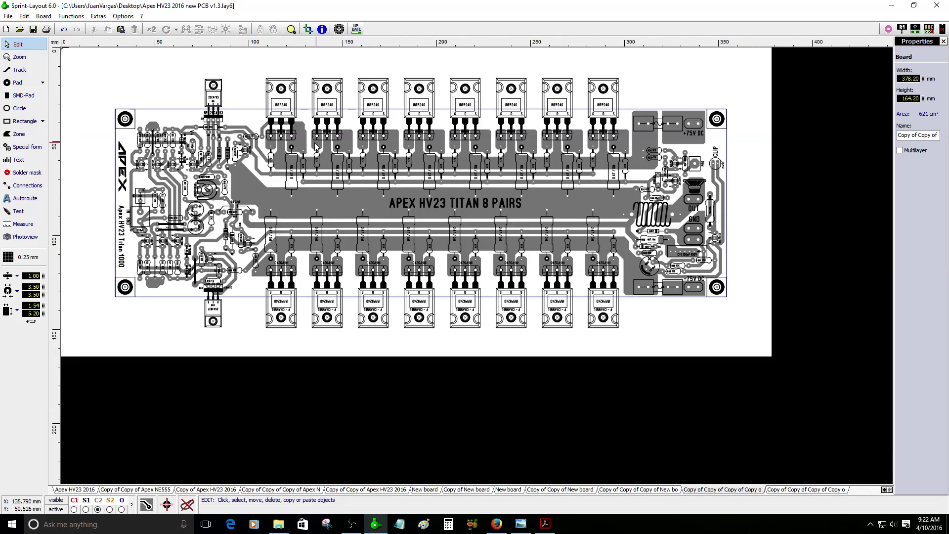
{"action": "scroll", "coordinate": [255, 125], "scroll_direction": "up", "scroll_amount": 2}
{"action": "scroll", "coordinate": [383, 179], "scroll_direction": "up", "scroll_amount": 2}
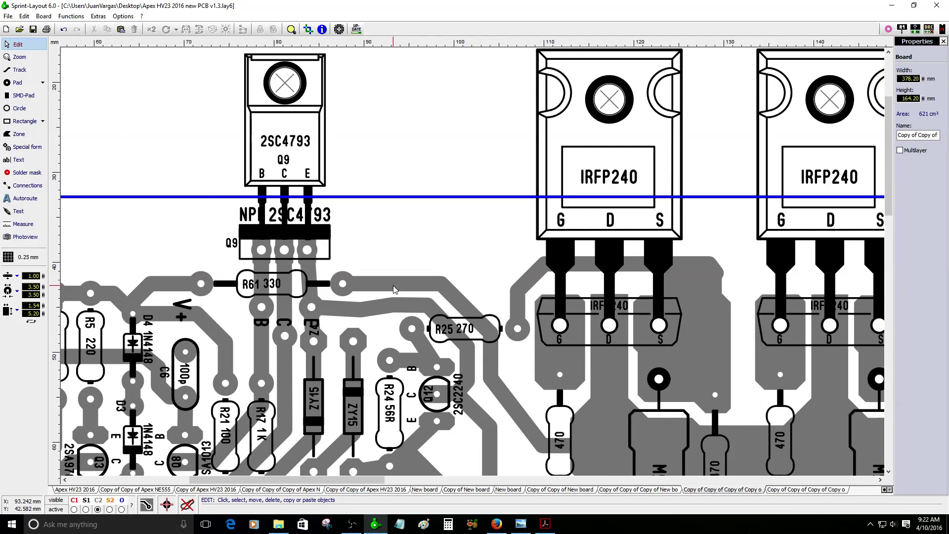
{"action": "scroll", "coordinate": [393, 288], "scroll_direction": "down", "scroll_amount": 1}
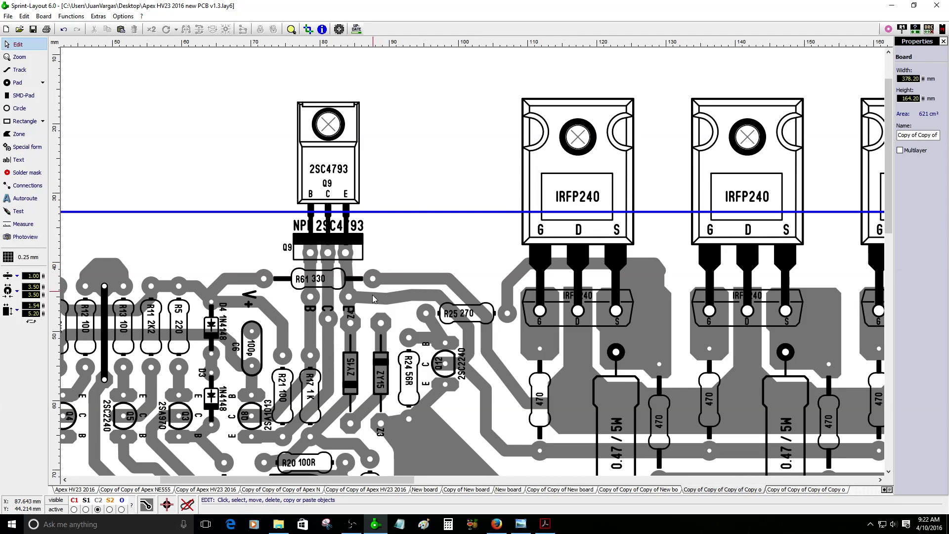
{"action": "scroll", "coordinate": [375, 299], "scroll_direction": "up", "scroll_amount": 2}
{"action": "left_click", "coordinate": [462, 215]}
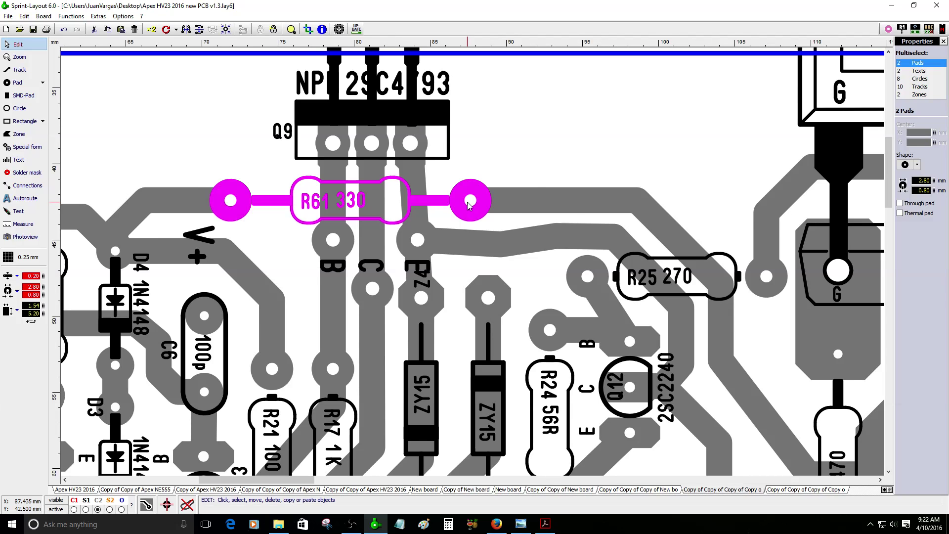
Examine the tracks around the R61 330 resistor by Q9, and select the matching R61 330 resistor near Q10
{"action": "scroll", "coordinate": [469, 205], "scroll_direction": "down", "scroll_amount": 1}
{"action": "scroll", "coordinate": [468, 213], "scroll_direction": "down", "scroll_amount": 1}
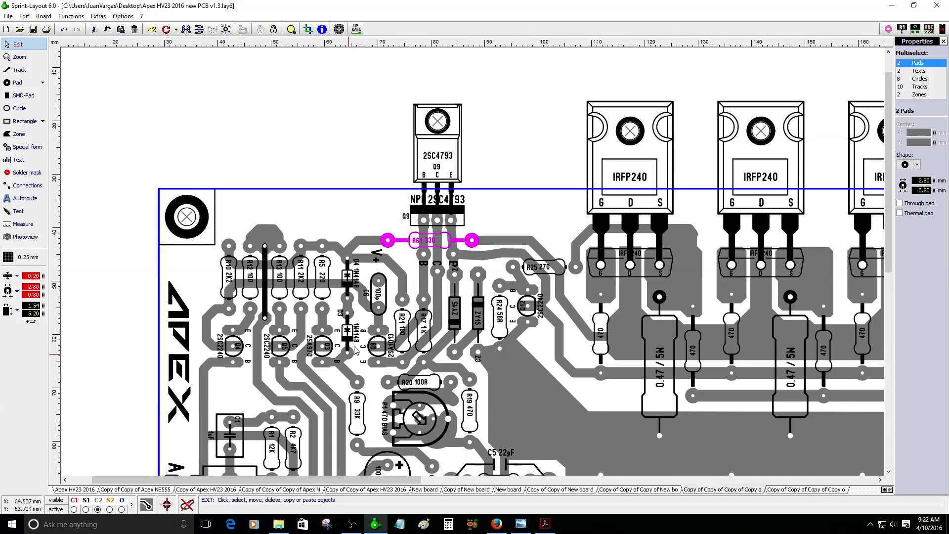
{"action": "left_click_drag", "start_coordinate": [888, 203], "coordinate": [897, 252]}
{"action": "scroll", "coordinate": [476, 134], "scroll_direction": "up", "scroll_amount": 2}
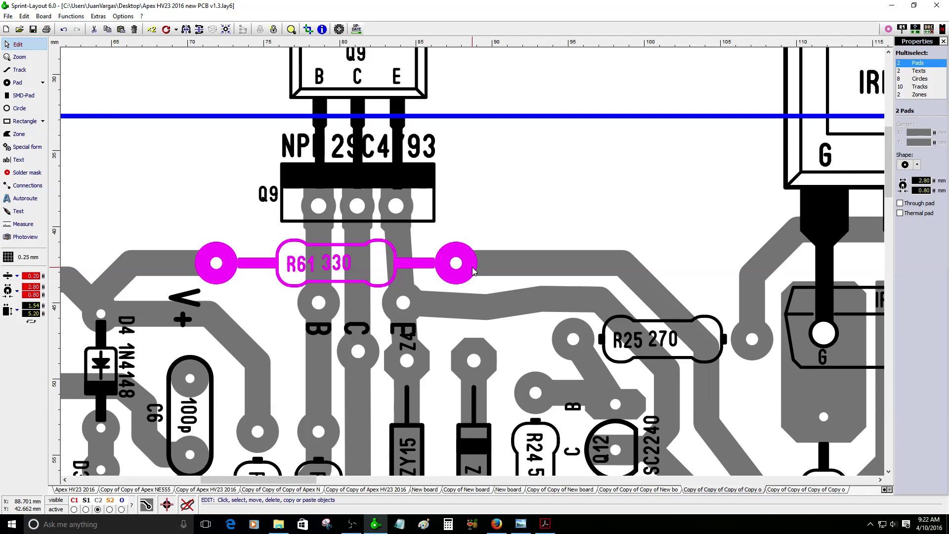
{"action": "left_click_drag", "start_coordinate": [888, 191], "coordinate": [837, 207]}
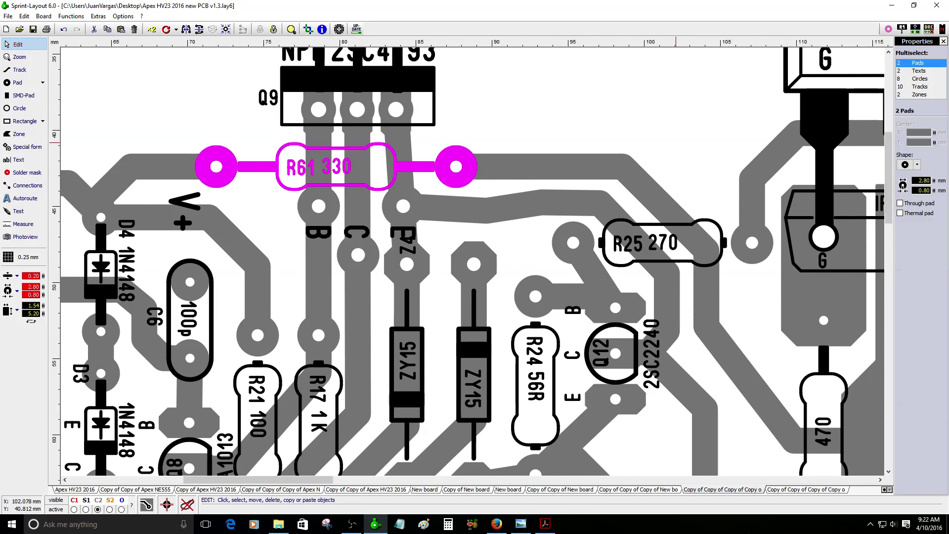
{"action": "scroll", "coordinate": [593, 195], "scroll_direction": "down", "scroll_amount": 2}
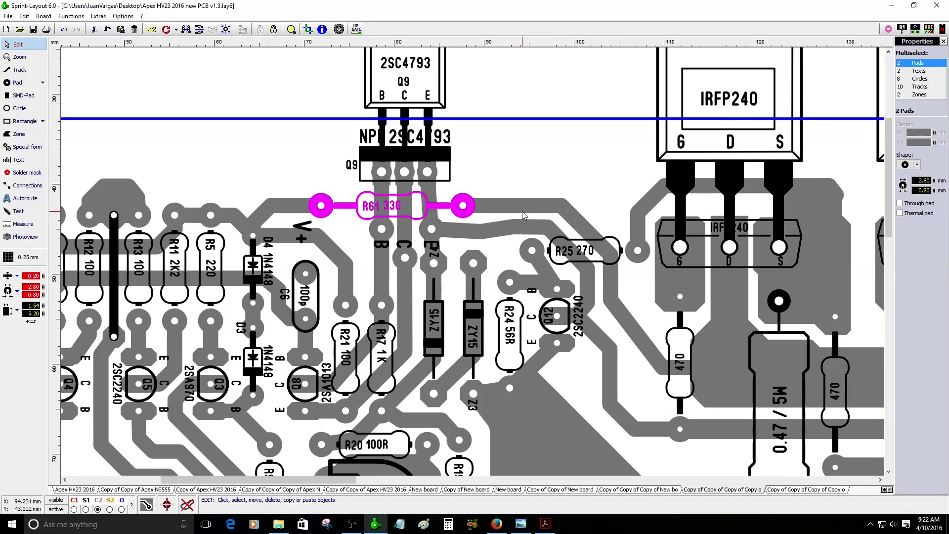
{"action": "left_click_drag", "start_coordinate": [888, 223], "coordinate": [914, 382]}
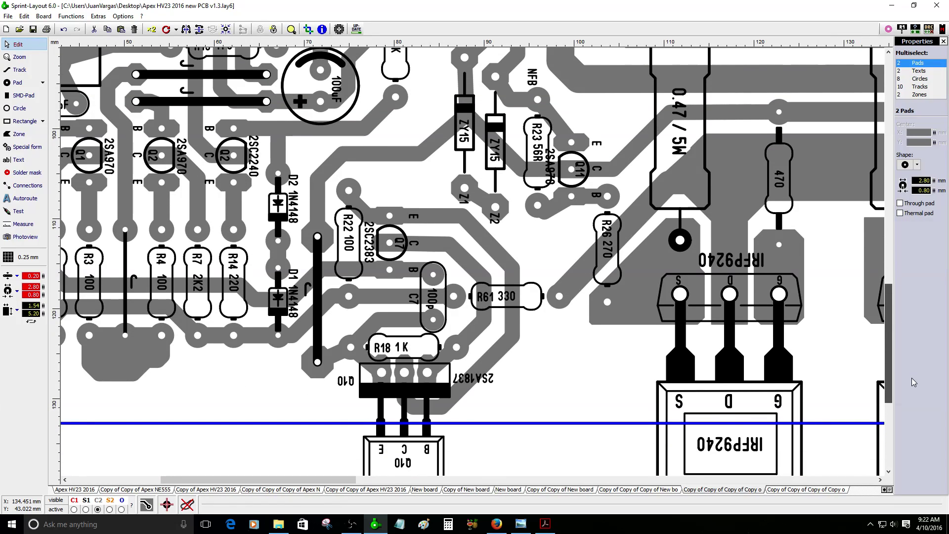
{"action": "left_click", "coordinate": [519, 301]}
{"action": "scroll", "coordinate": [518, 301], "scroll_direction": "up", "scroll_amount": 3}
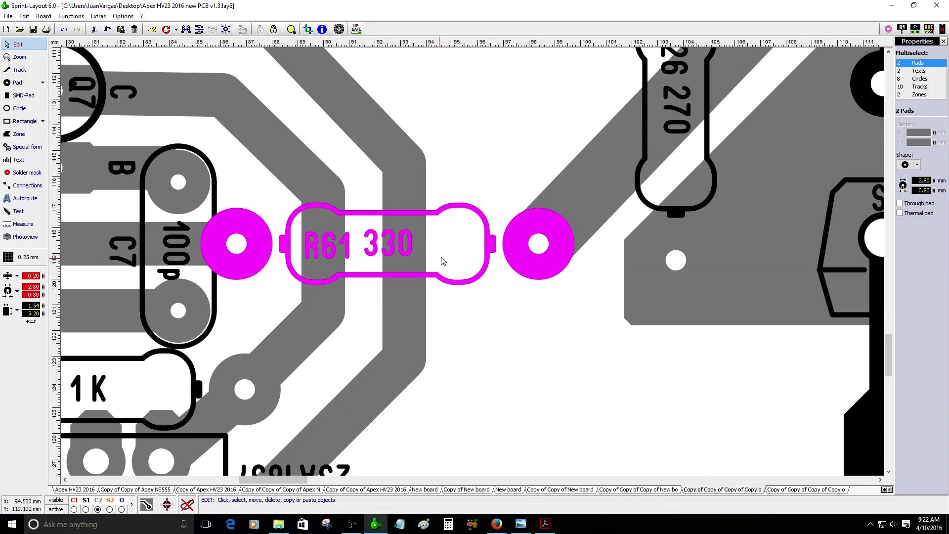
Add a bold, narrow asterisk text 1.5 mm high in the free area just below the R61 330 resistor near Q10
{"action": "left_click", "coordinate": [509, 320]}
{"action": "left_click", "coordinate": [18, 160]}
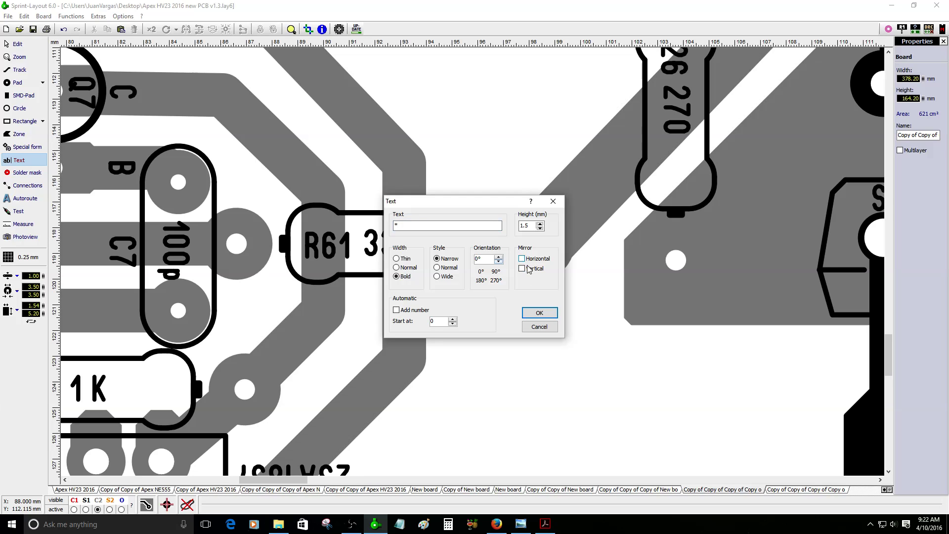
{"action": "left_click", "coordinate": [539, 312]}
{"action": "left_click", "coordinate": [496, 340]}
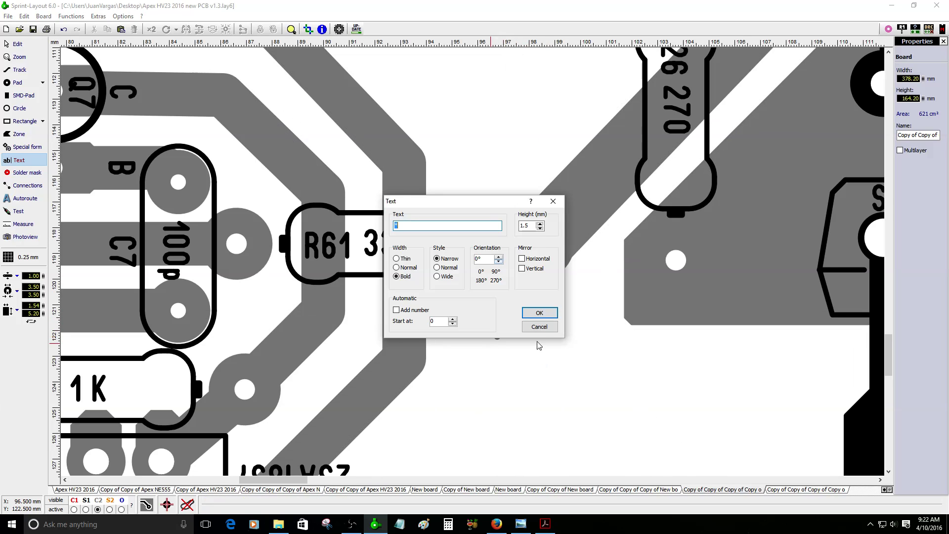
{"action": "left_click", "coordinate": [539, 312]}
Assign the asterisk to layer S1 and move it inside the R61 outline near Q10, beside the 330 value
{"action": "right_click", "coordinate": [498, 328]}
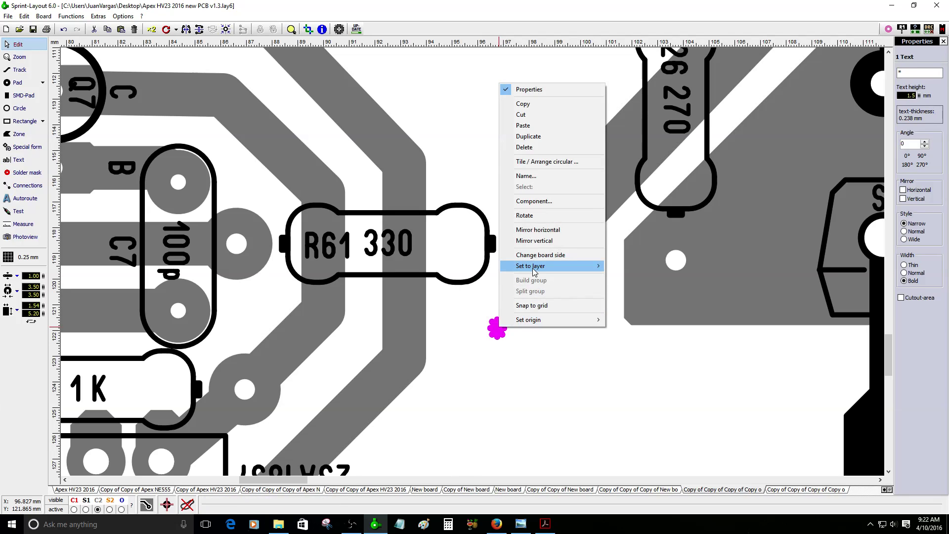
{"action": "mouse_move", "coordinate": [533, 271]}
{"action": "left_click", "coordinate": [627, 276]}
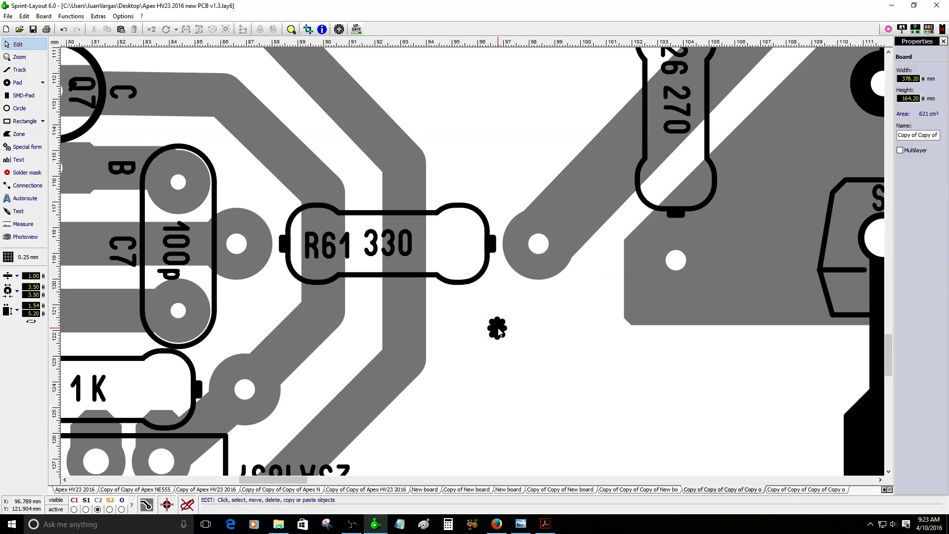
{"action": "left_click_drag", "start_coordinate": [499, 332], "coordinate": [467, 248]}
{"action": "left_click", "coordinate": [481, 315]}
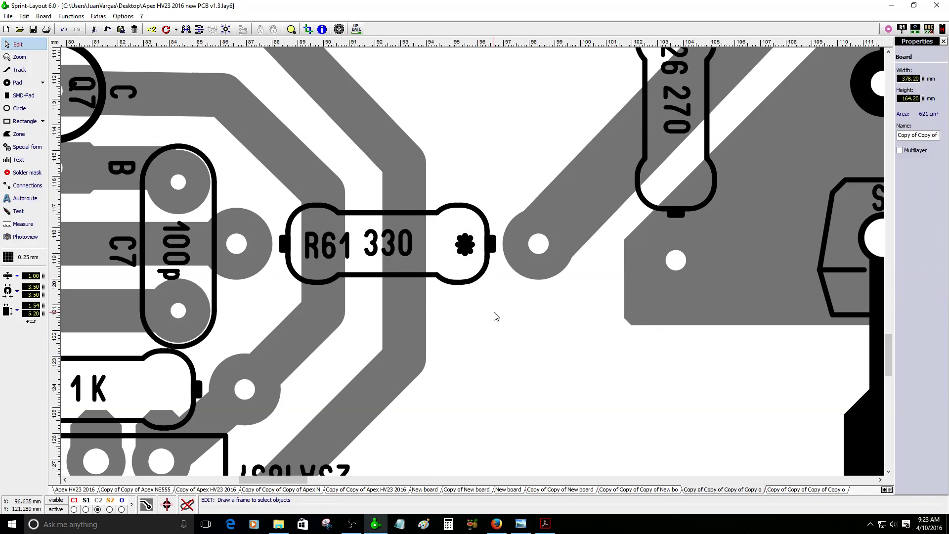
Duplicate the asterisk and place the copy inside the R61 330 outline below Q9, leaving everything deselected
{"action": "left_click", "coordinate": [473, 248]}
{"action": "key", "text": "ctrl+d"}
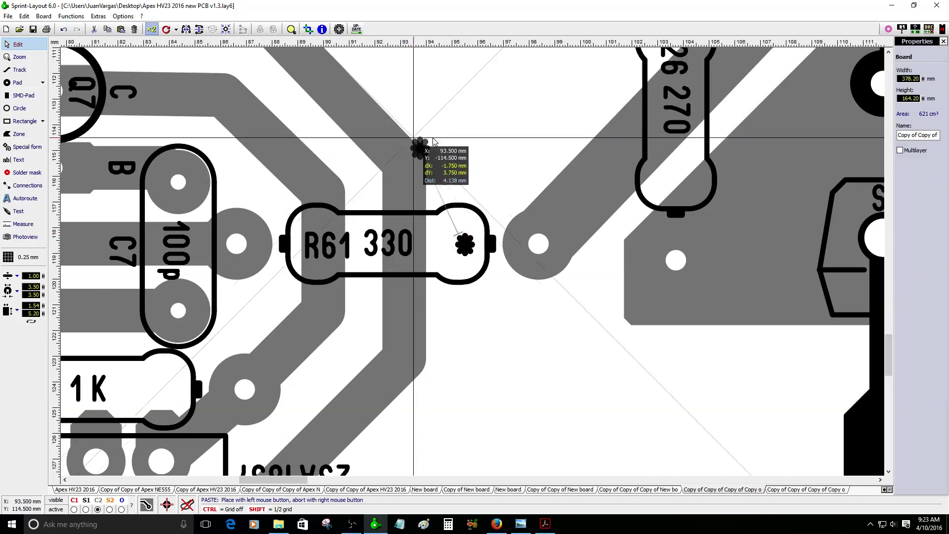
{"action": "scroll", "coordinate": [433, 141], "scroll_direction": "down", "scroll_amount": 8}
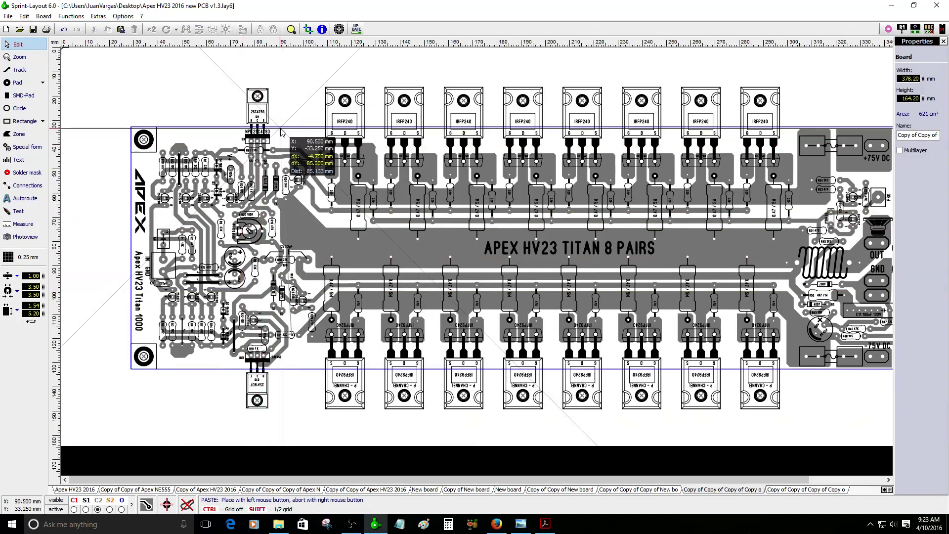
{"action": "scroll", "coordinate": [281, 130], "scroll_direction": "up", "scroll_amount": 8}
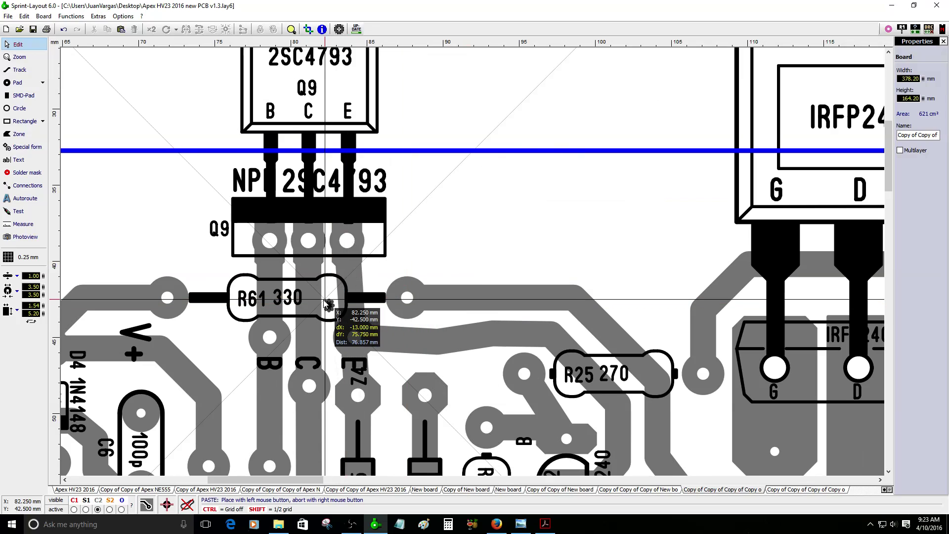
{"action": "left_click", "coordinate": [327, 302]}
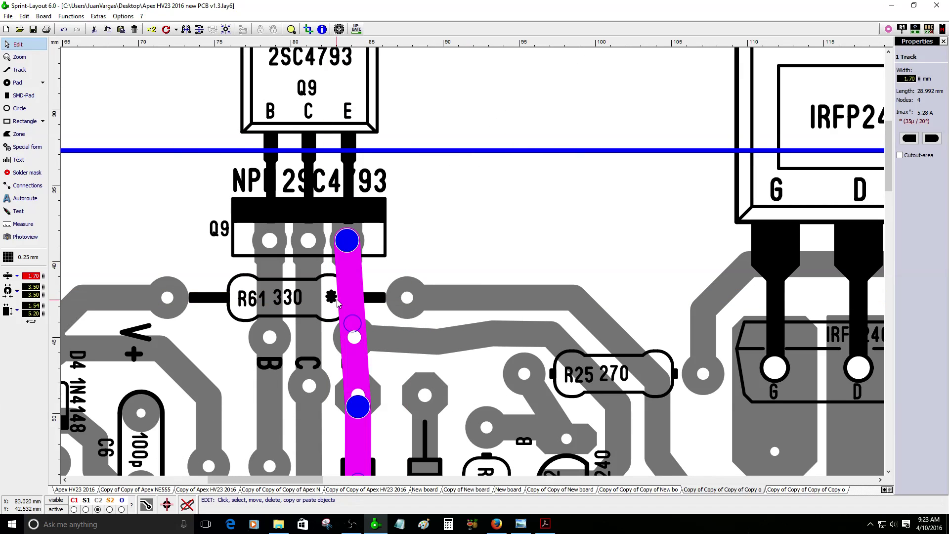
{"action": "left_click", "coordinate": [463, 252]}
Examine the +75V DC supply label and the asterisk-marked R61 330 resistor below Q9, leaving the resistor deselected
{"action": "scroll", "coordinate": [463, 251], "scroll_direction": "down", "scroll_amount": 5}
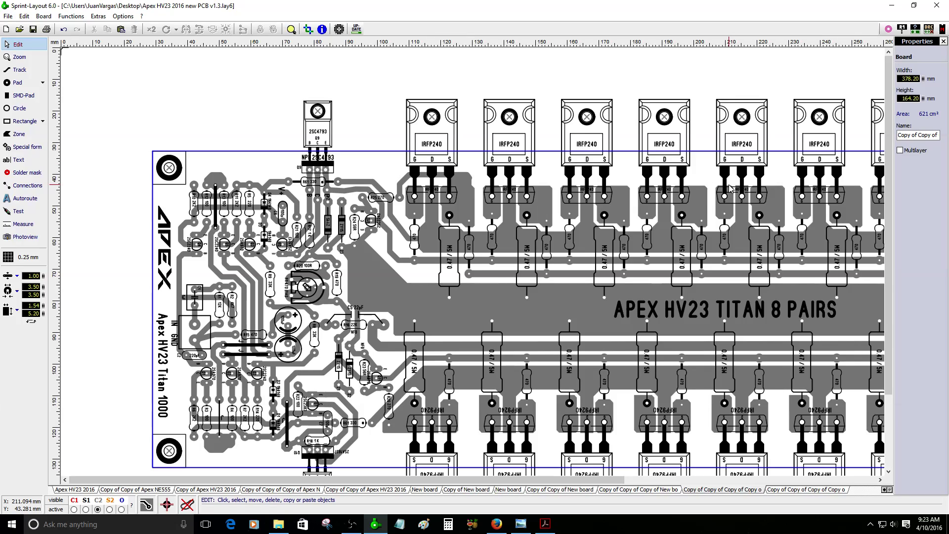
{"action": "scroll", "coordinate": [730, 186], "scroll_direction": "down", "scroll_amount": 2}
{"action": "scroll", "coordinate": [834, 220], "scroll_direction": "up", "scroll_amount": 2}
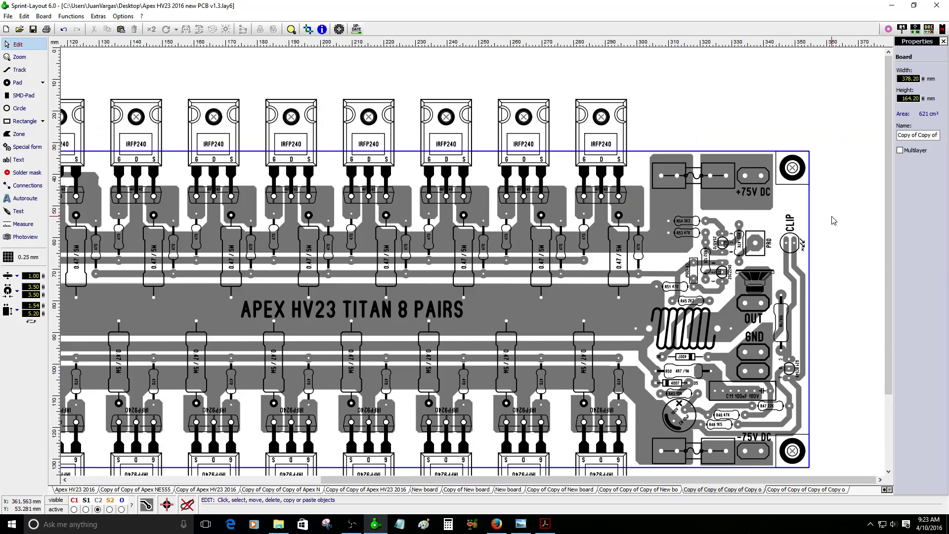
{"action": "scroll", "coordinate": [738, 202], "scroll_direction": "up", "scroll_amount": 3}
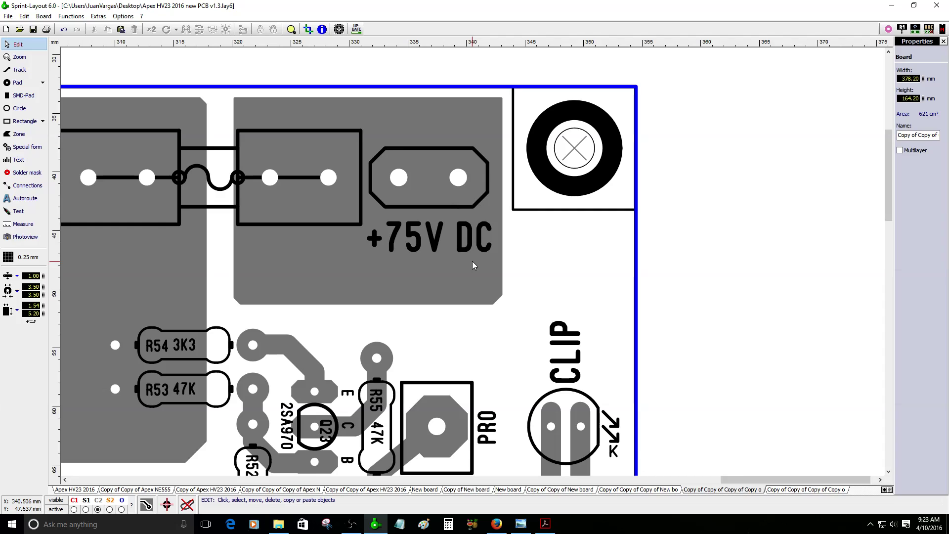
{"action": "scroll", "coordinate": [864, 265], "scroll_direction": "down", "scroll_amount": 2}
{"action": "left_click_drag", "start_coordinate": [814, 482], "coordinate": [373, 481]}
{"action": "scroll", "coordinate": [472, 262], "scroll_direction": "up", "scroll_amount": 2}
{"action": "scroll", "coordinate": [472, 262], "scroll_direction": "up", "scroll_amount": 2}
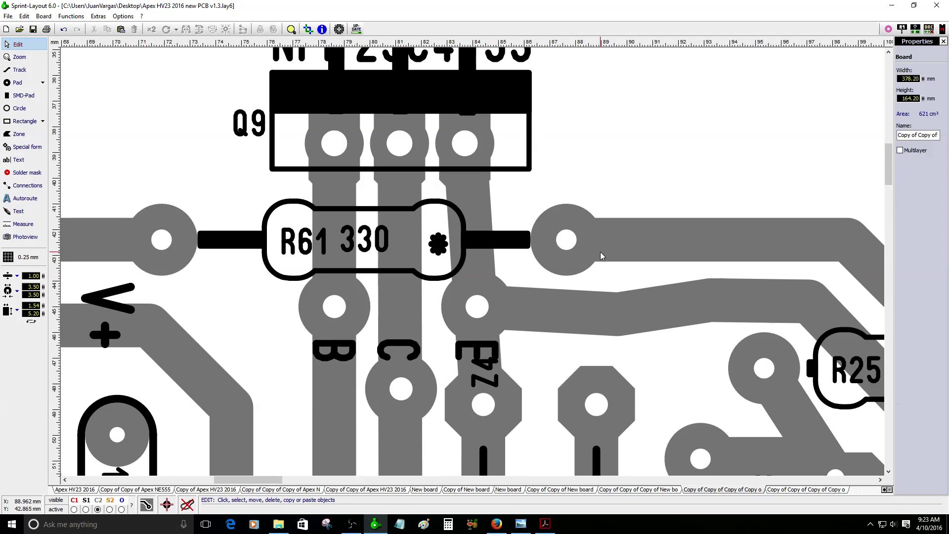
{"action": "left_click", "coordinate": [570, 253]}
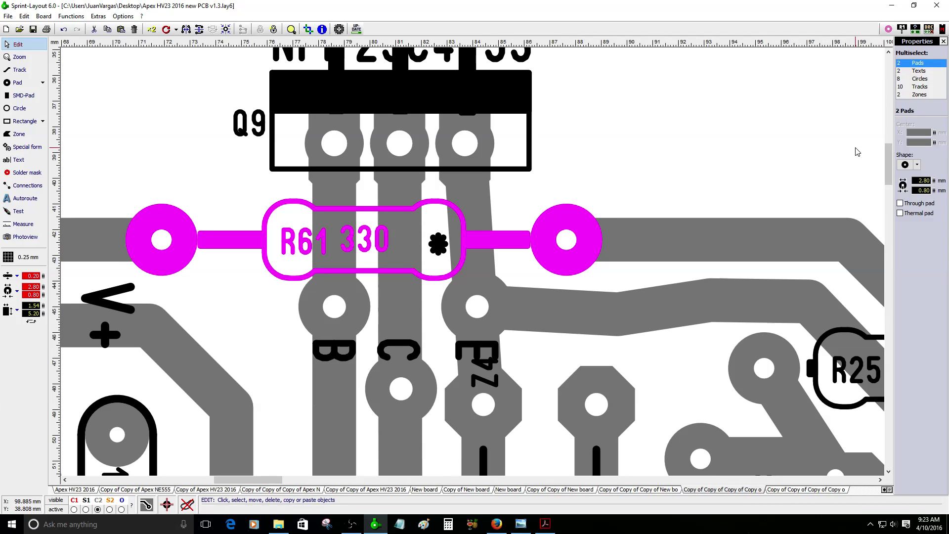
{"action": "key", "text": "Escape"}
Draw a straight 1.00 mm wide track between the two pads of the R61 330 resistor near Q10
{"action": "scroll", "coordinate": [472, 262], "scroll_direction": "down", "scroll_amount": 4}
{"action": "scroll", "coordinate": [472, 309], "scroll_direction": "down", "scroll_amount": 3}
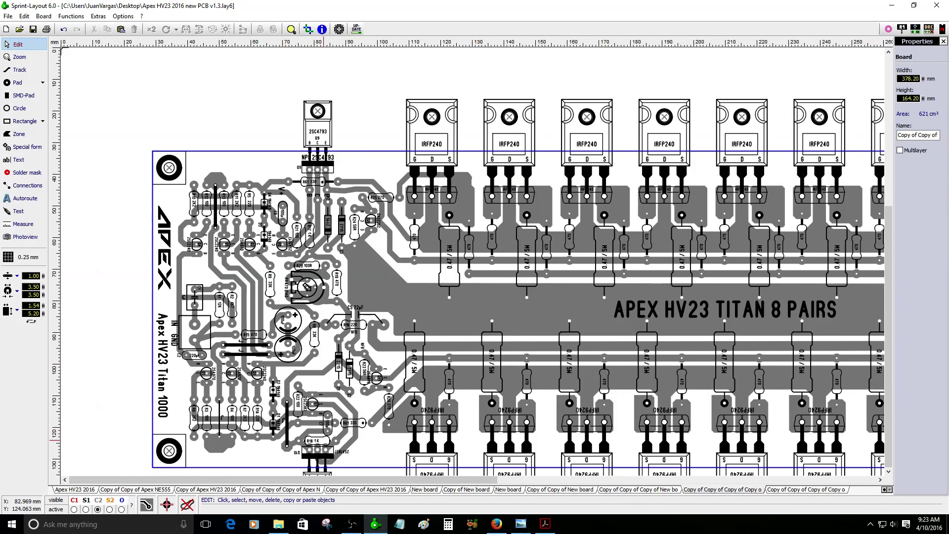
{"action": "scroll", "coordinate": [475, 267], "scroll_direction": "up", "scroll_amount": 5}
{"action": "scroll", "coordinate": [476, 267], "scroll_direction": "up", "scroll_amount": 2}
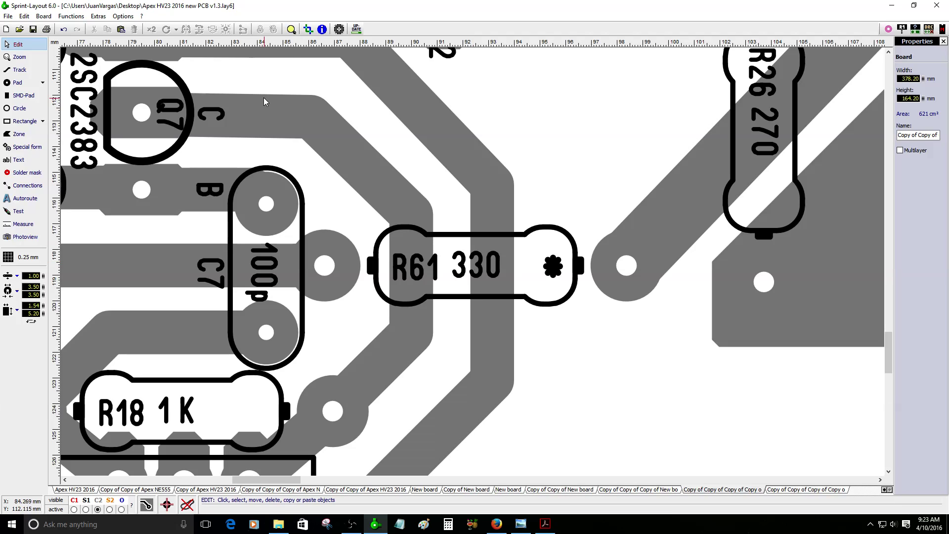
{"action": "left_click", "coordinate": [26, 71]}
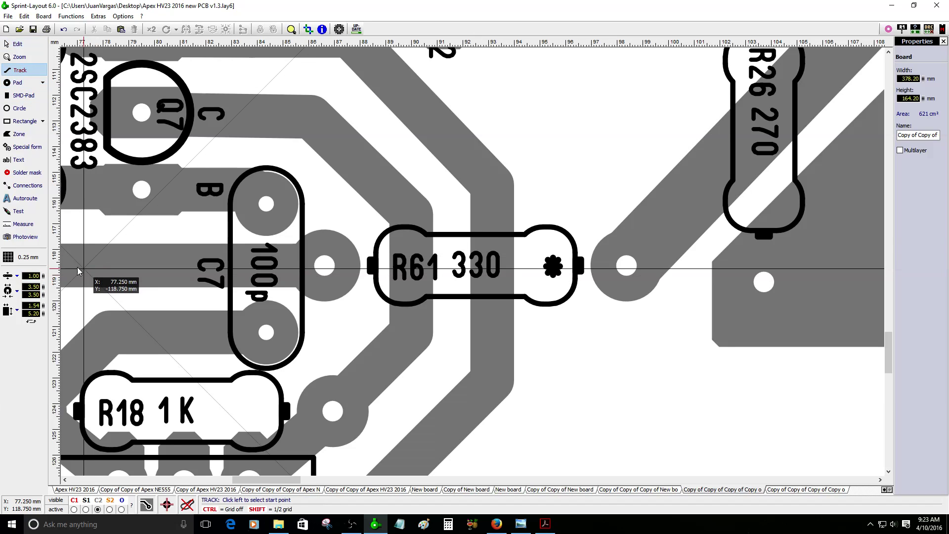
{"action": "left_click", "coordinate": [324, 265]}
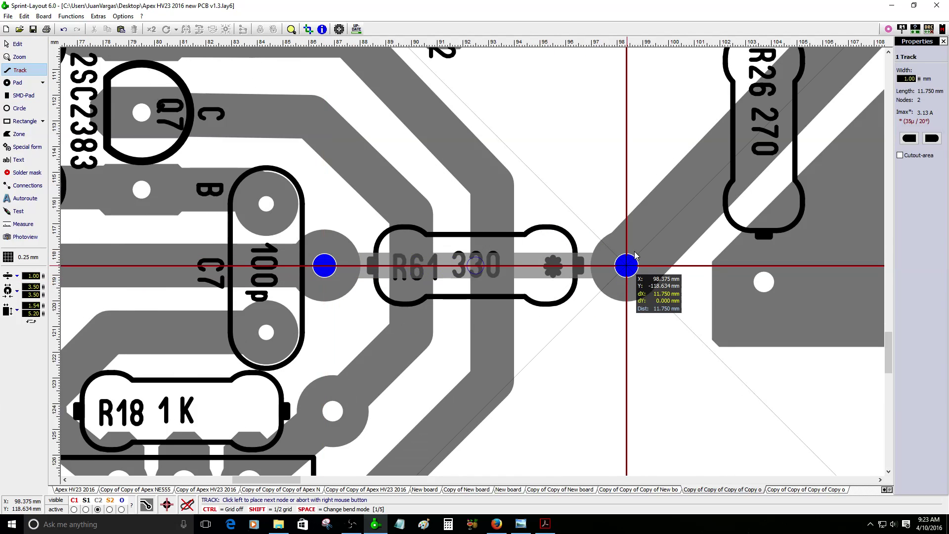
{"action": "left_click", "coordinate": [627, 266]}
{"action": "right_click", "coordinate": [627, 265]}
Assign the track drawn across the R61 330 resistor to layer C1
{"action": "left_click", "coordinate": [527, 266]}
{"action": "right_click", "coordinate": [528, 265]}
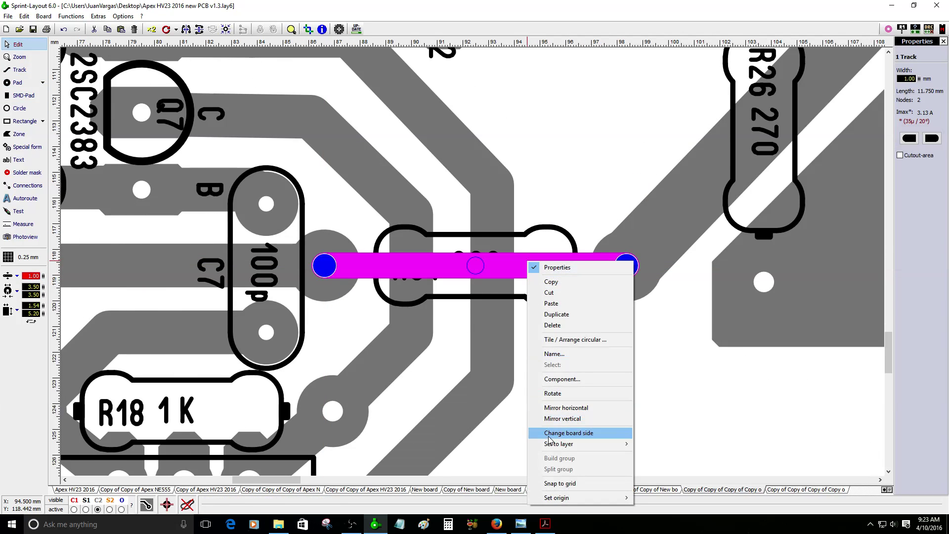
{"action": "mouse_move", "coordinate": [558, 447]}
{"action": "left_click", "coordinate": [647, 444]}
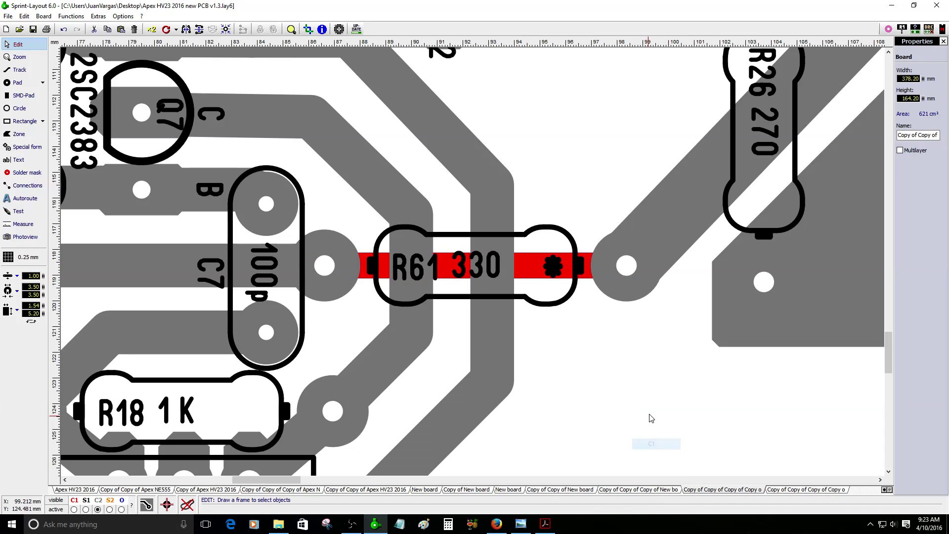
Reassign the track across the R61 330 resistor to layer S1 and delete it
{"action": "left_click", "coordinate": [537, 279]}
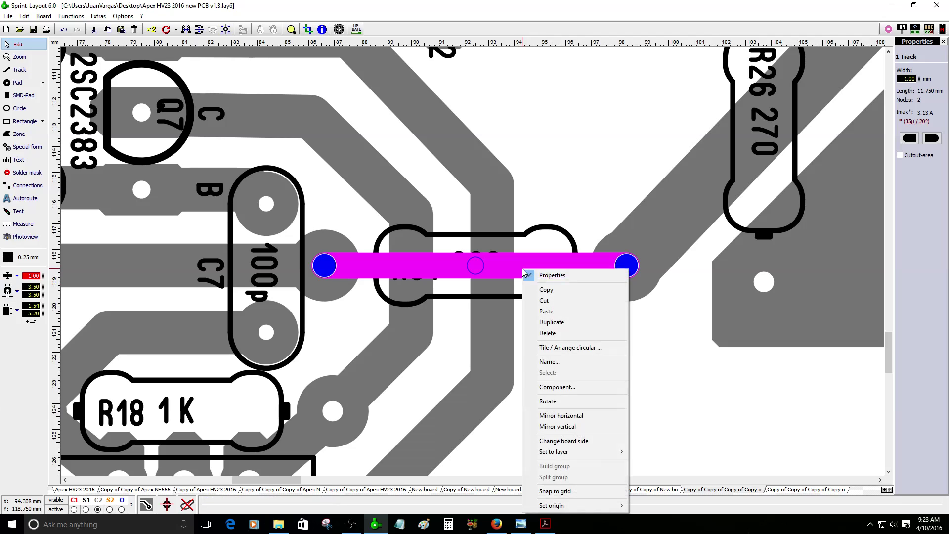
{"action": "right_click", "coordinate": [523, 270]}
{"action": "mouse_move", "coordinate": [554, 452]}
{"action": "left_click", "coordinate": [638, 454]}
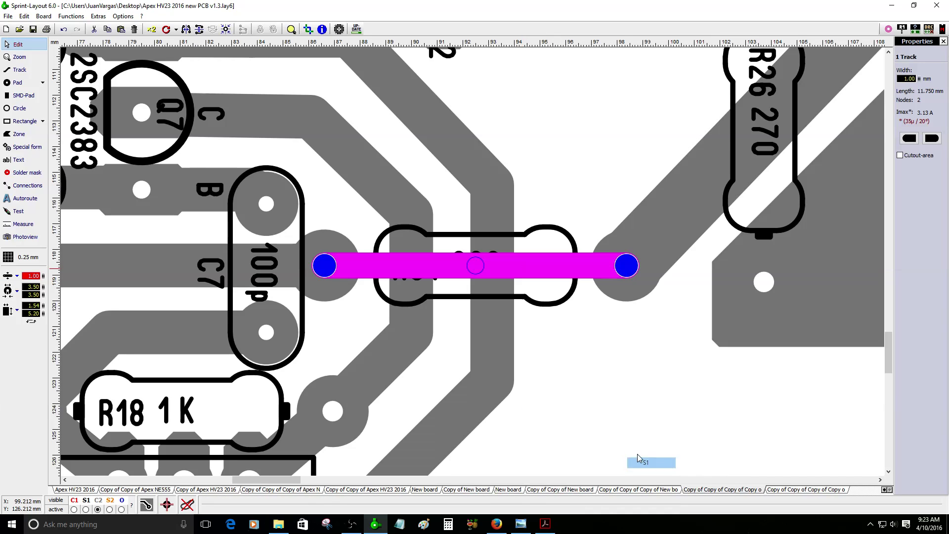
{"action": "left_click", "coordinate": [546, 281]}
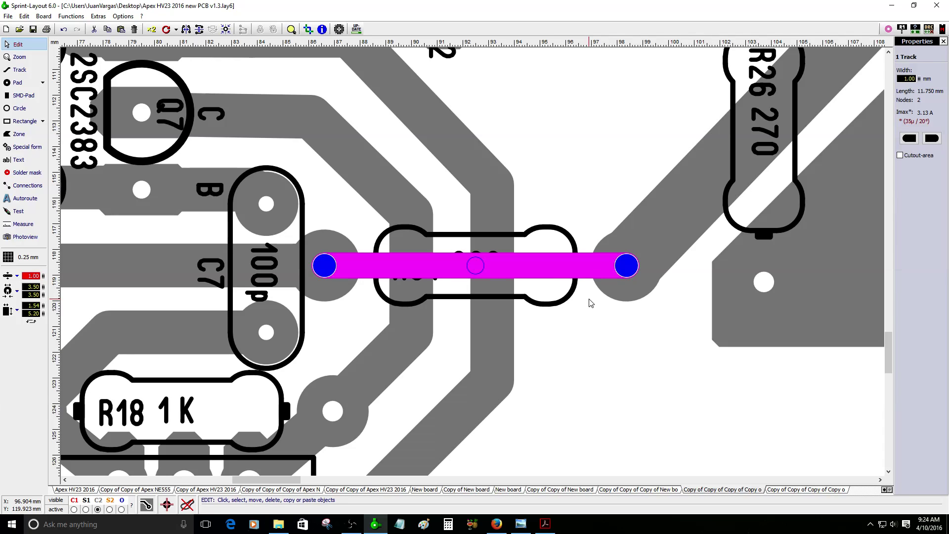
{"action": "key", "text": "Delete"}
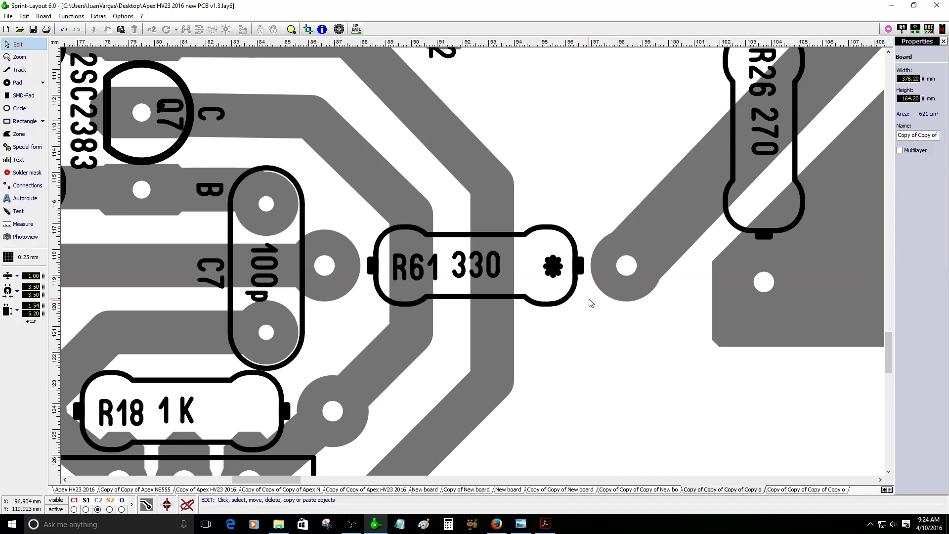
Minimize the board layout, browser, schematic, PDF, file folder and recorder windows to reveal the desktop
{"action": "scroll", "coordinate": [563, 292], "scroll_direction": "down", "scroll_amount": 1}
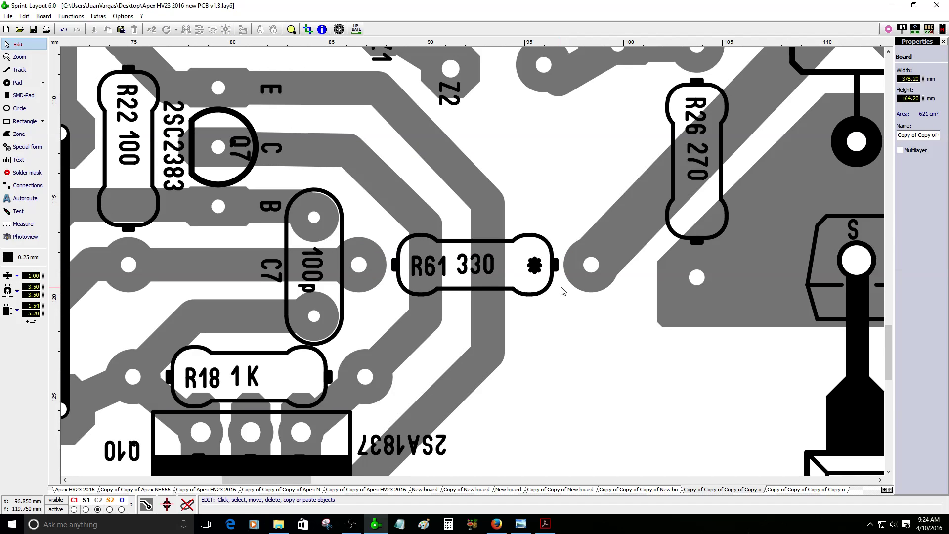
{"action": "scroll", "coordinate": [564, 292], "scroll_direction": "down", "scroll_amount": 4}
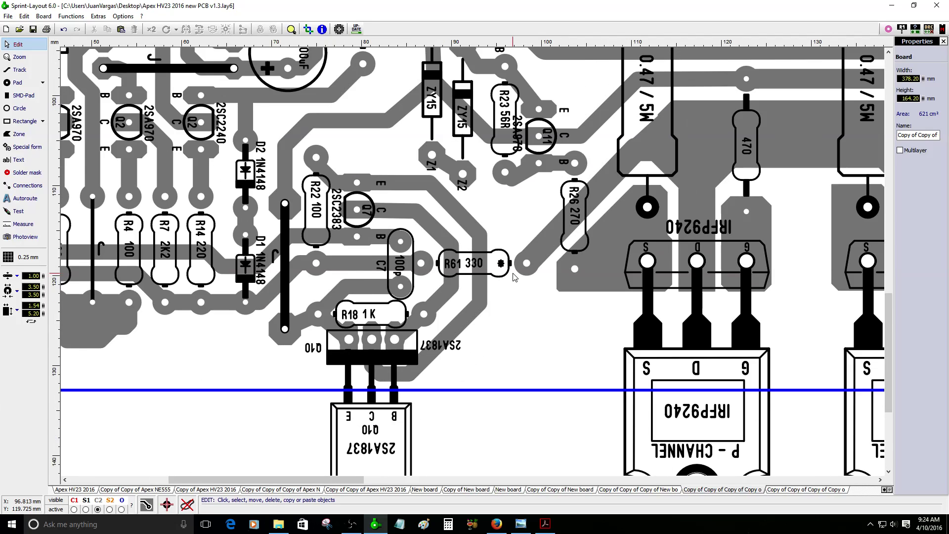
{"action": "scroll", "coordinate": [334, 167], "scroll_direction": "up", "scroll_amount": 2}
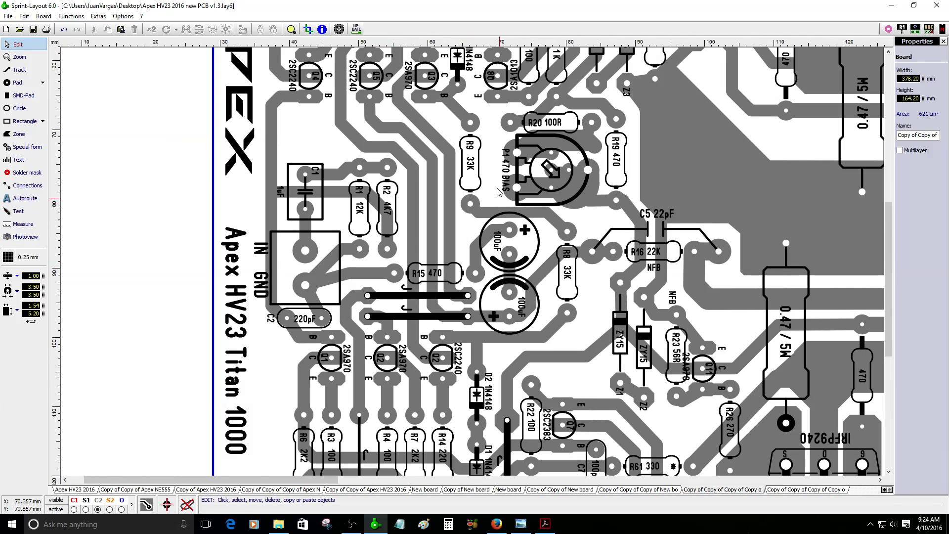
{"action": "scroll", "coordinate": [298, 155], "scroll_direction": "down", "scroll_amount": 2}
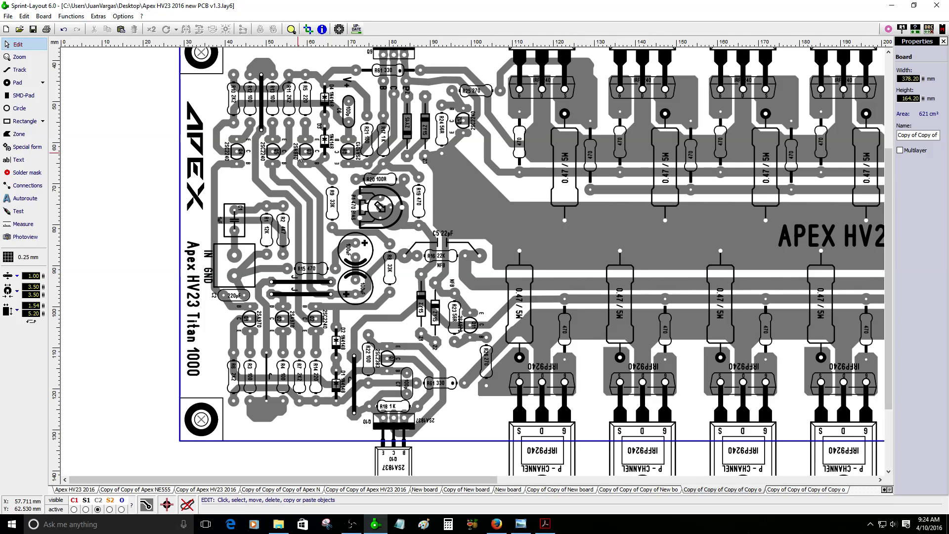
{"action": "scroll", "coordinate": [299, 155], "scroll_direction": "down", "scroll_amount": 2}
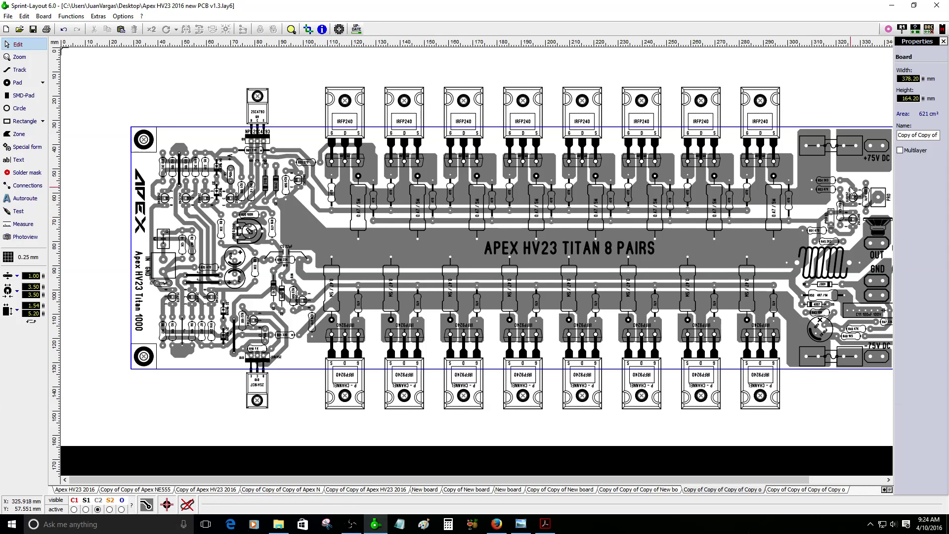
{"action": "left_click", "coordinate": [891, 6]}
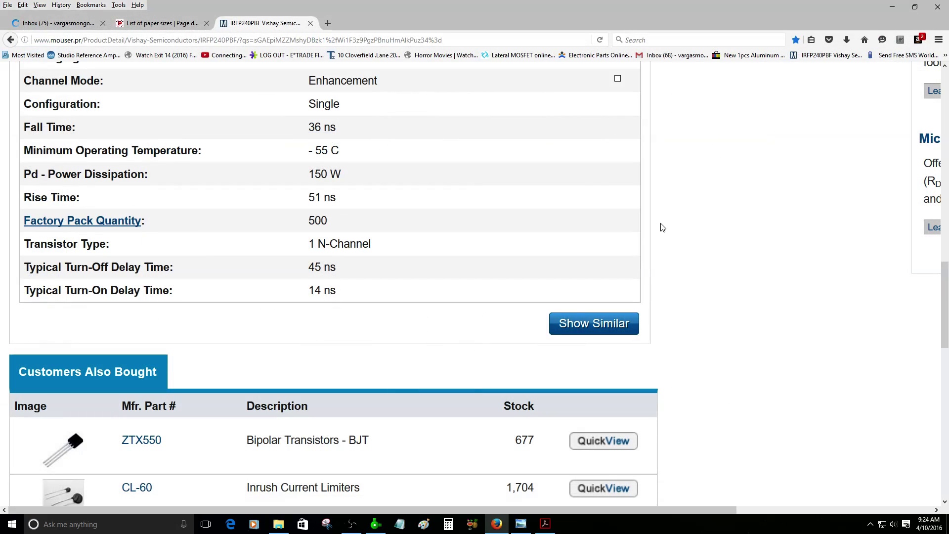
{"action": "left_click", "coordinate": [891, 6]}
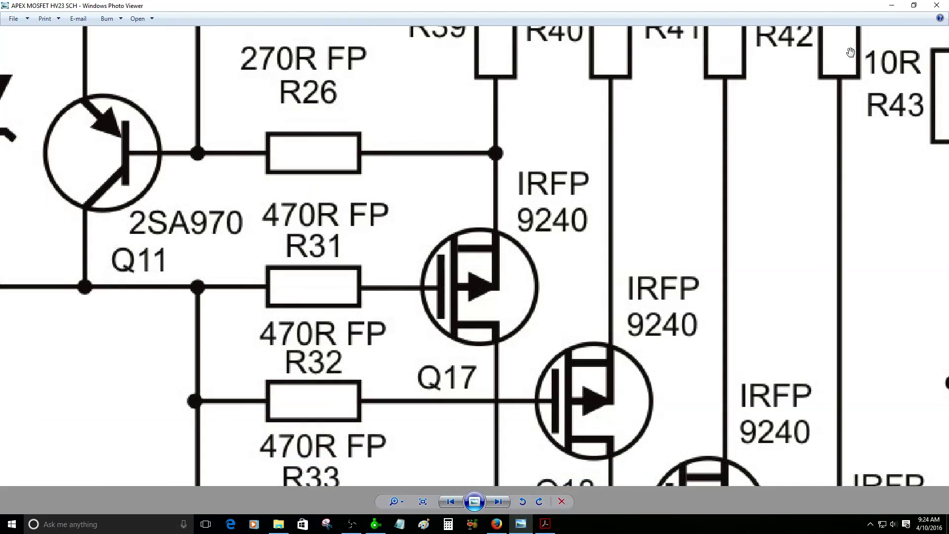
{"action": "left_click", "coordinate": [891, 6]}
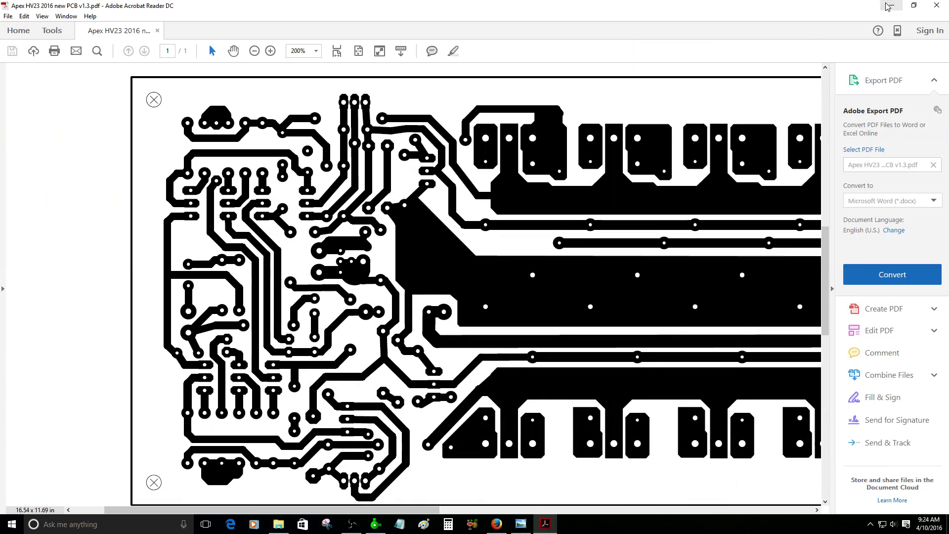
{"action": "left_click", "coordinate": [889, 5]}
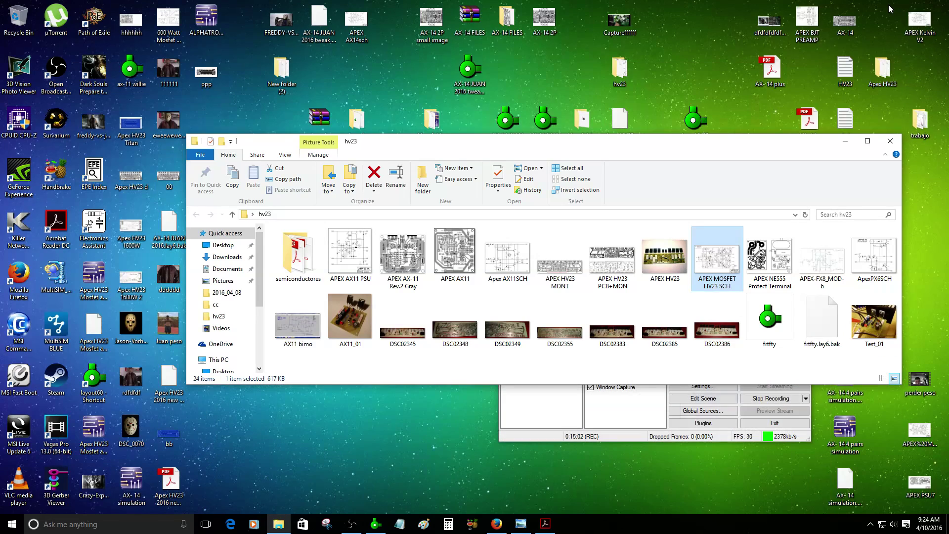
{"action": "left_click", "coordinate": [851, 144]}
{"action": "left_click", "coordinate": [758, 154]}
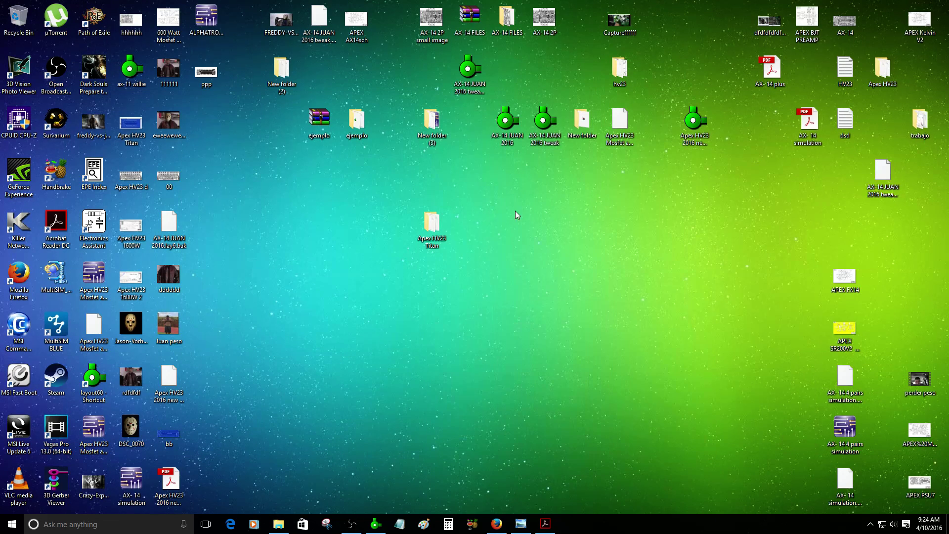
Move the Apex HV23 Titan folder beside the AX-14 JUAN 2016 file and open the Apex HV23 Mosfet amplifier simulation 1.8KW in Multisim
{"action": "left_click_drag", "start_coordinate": [444, 230], "coordinate": [406, 79]}
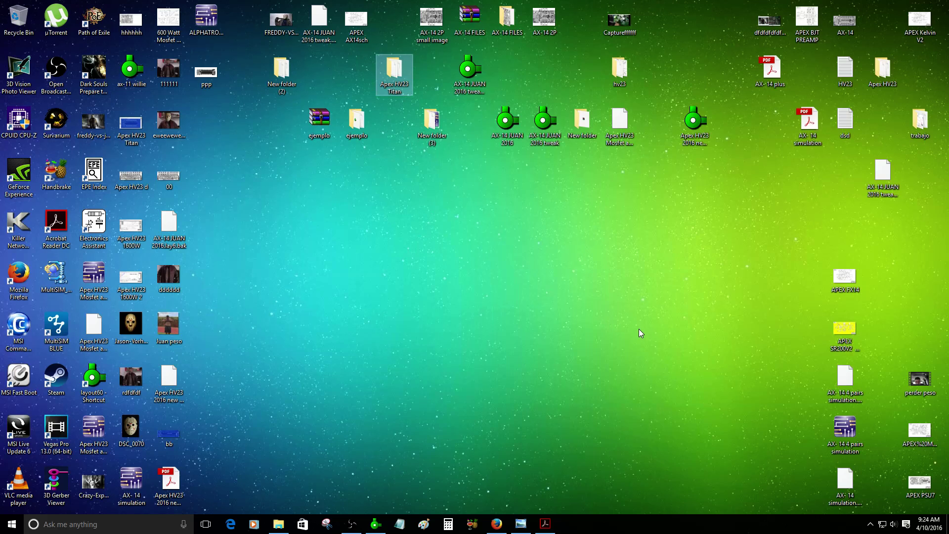
{"action": "left_click", "coordinate": [89, 433]}
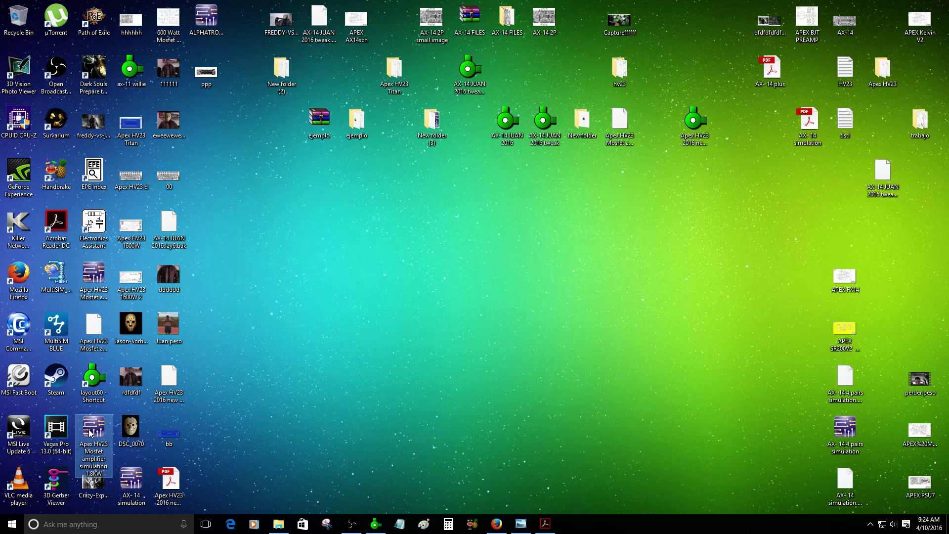
{"action": "double_click", "coordinate": [90, 433]}
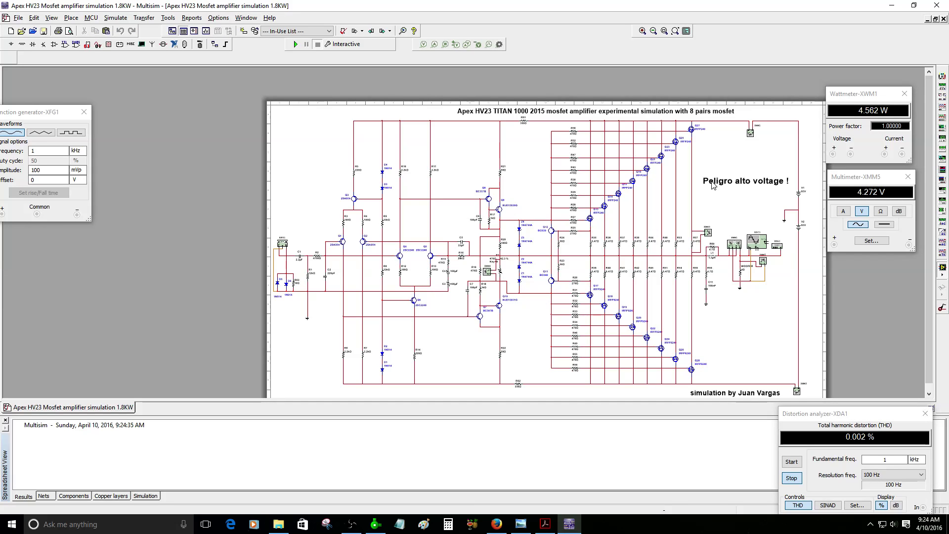
Switch to the APEX MOSFET HV23 SCH image, examine the whole amplifier schematic, and return to the Multisim simulation
{"action": "left_click", "coordinate": [520, 523]}
{"action": "left_click_drag", "start_coordinate": [439, 249], "coordinate": [528, 309]}
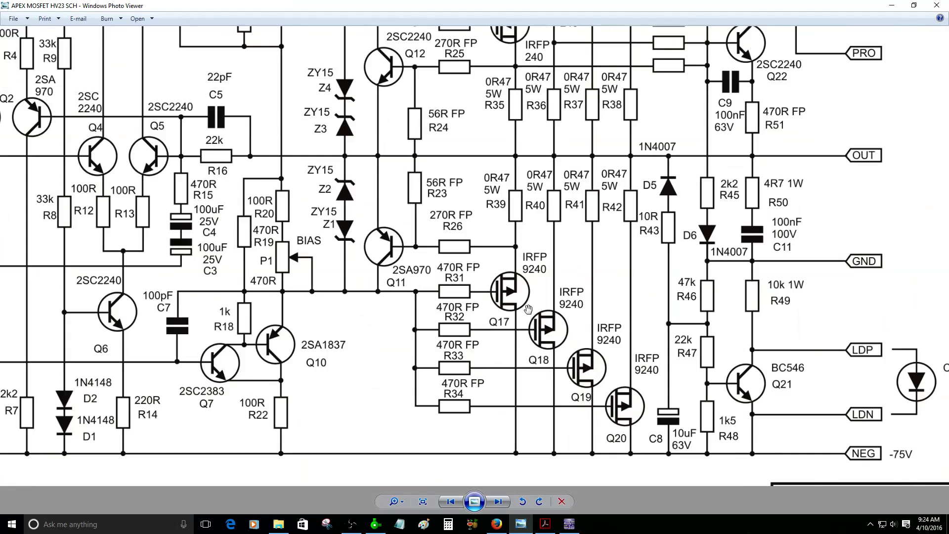
{"action": "scroll", "coordinate": [528, 308], "scroll_direction": "down", "scroll_amount": 5}
{"action": "scroll", "coordinate": [487, 289], "scroll_direction": "up", "scroll_amount": 4}
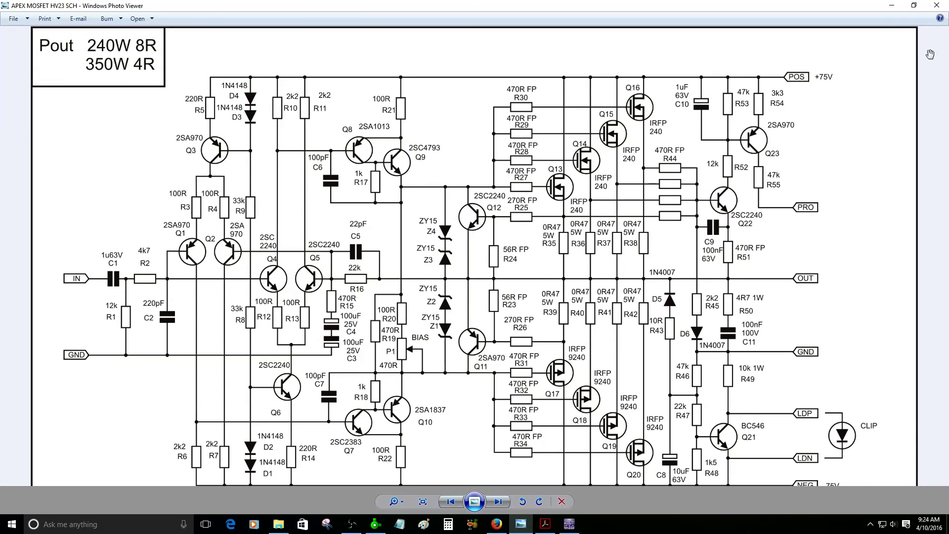
{"action": "left_click", "coordinate": [891, 6]}
Move the Wattmeter-XWM1 and Multimeter-XMM5 windows off the supply sources V1 and V2
{"action": "scroll", "coordinate": [704, 154], "scroll_direction": "up", "scroll_amount": 2}
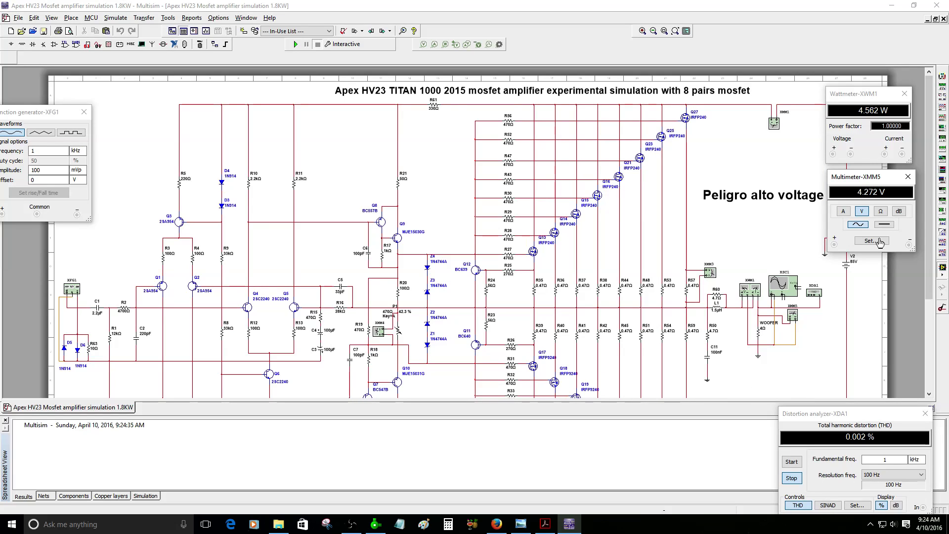
{"action": "left_click_drag", "start_coordinate": [889, 99], "coordinate": [704, 65]}
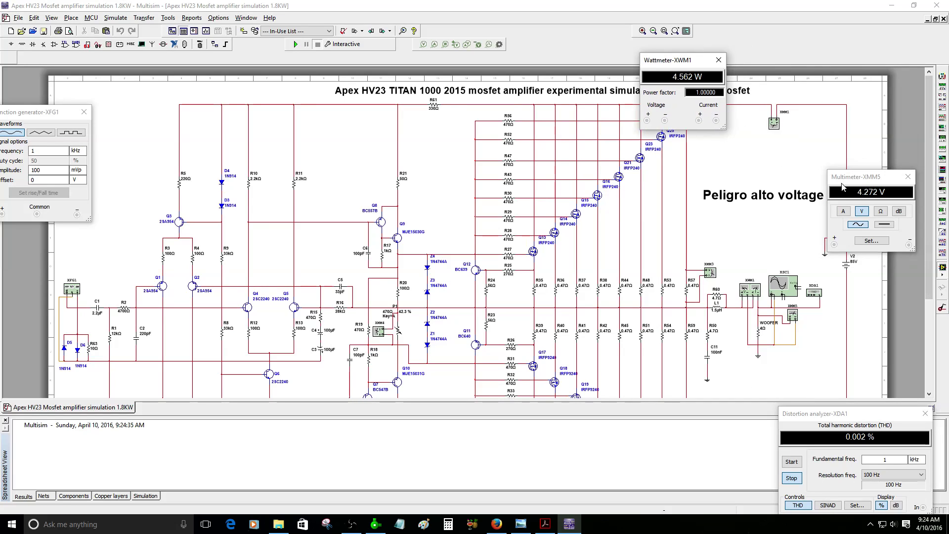
{"action": "left_click_drag", "start_coordinate": [864, 182], "coordinate": [844, 323]}
Set the voltage of DC supply V1 to 150 V
{"action": "scroll", "coordinate": [807, 230], "scroll_direction": "up", "scroll_amount": 5}
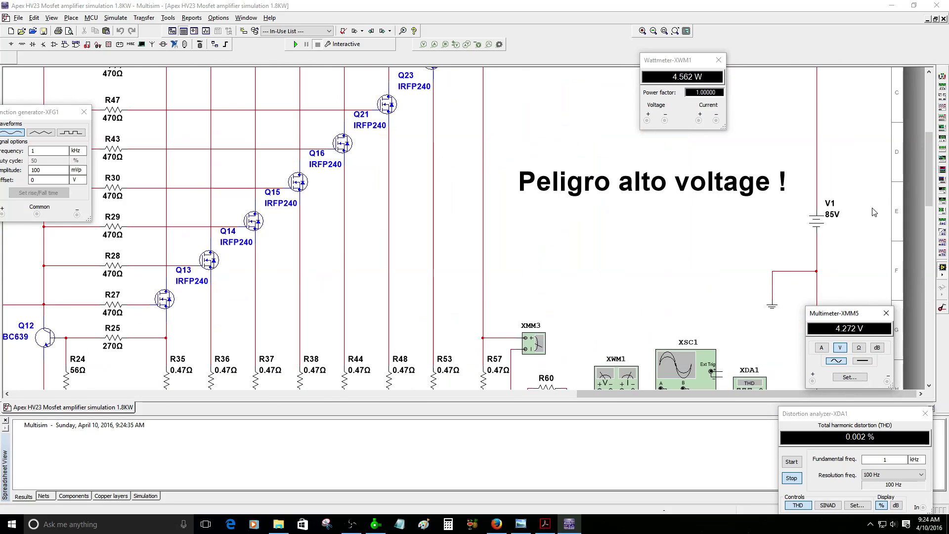
{"action": "left_click", "coordinate": [800, 229]}
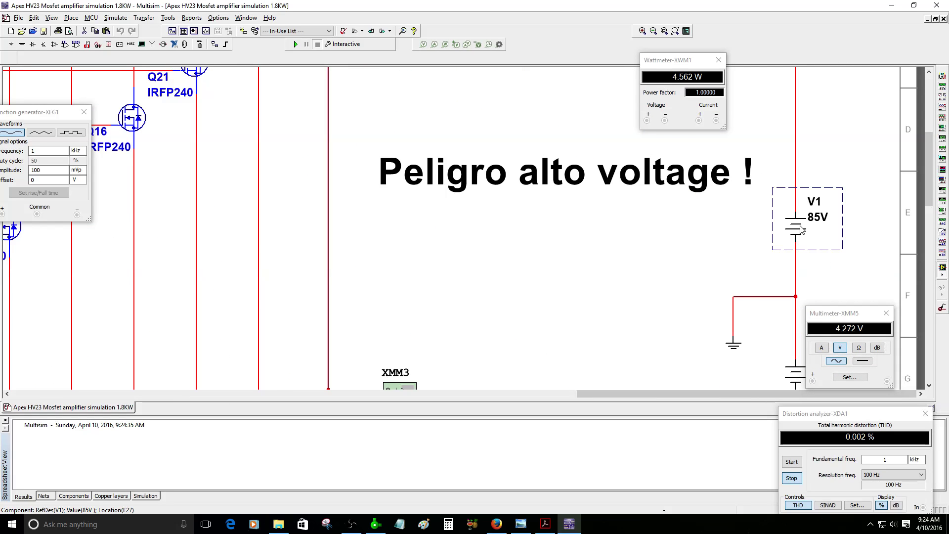
{"action": "double_click", "coordinate": [801, 229]}
{"action": "type", "text": "1"}
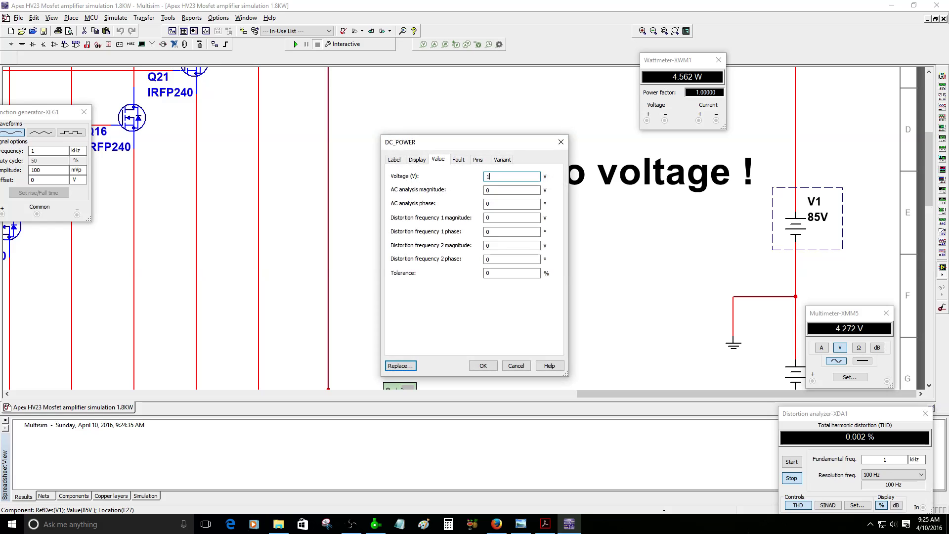
{"action": "type", "text": "50"}
{"action": "left_click", "coordinate": [483, 365]}
Set the voltage of DC supply V2 to 150 V
{"action": "scroll", "coordinate": [932, 184], "scroll_direction": "down", "scroll_amount": 10}
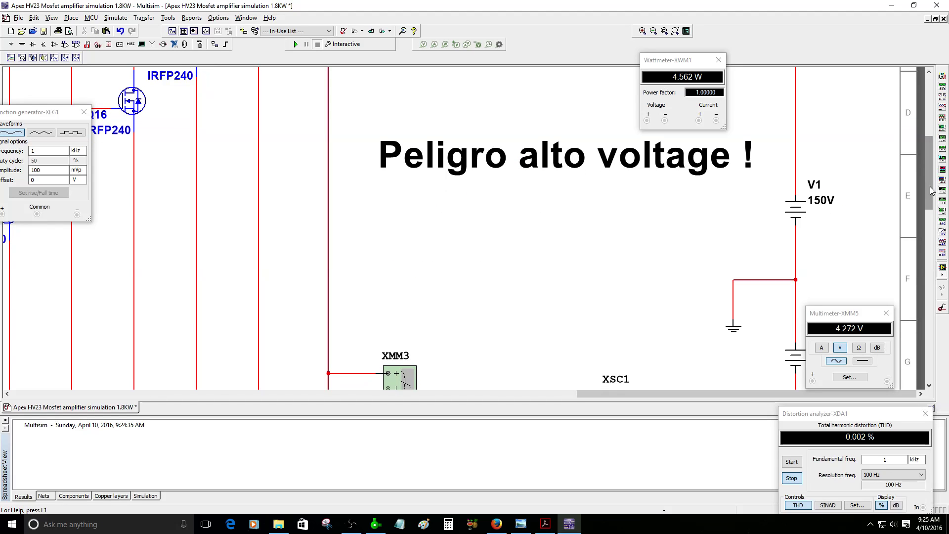
{"action": "scroll", "coordinate": [794, 210], "scroll_direction": "up", "scroll_amount": 5}
{"action": "double_click", "coordinate": [794, 210]}
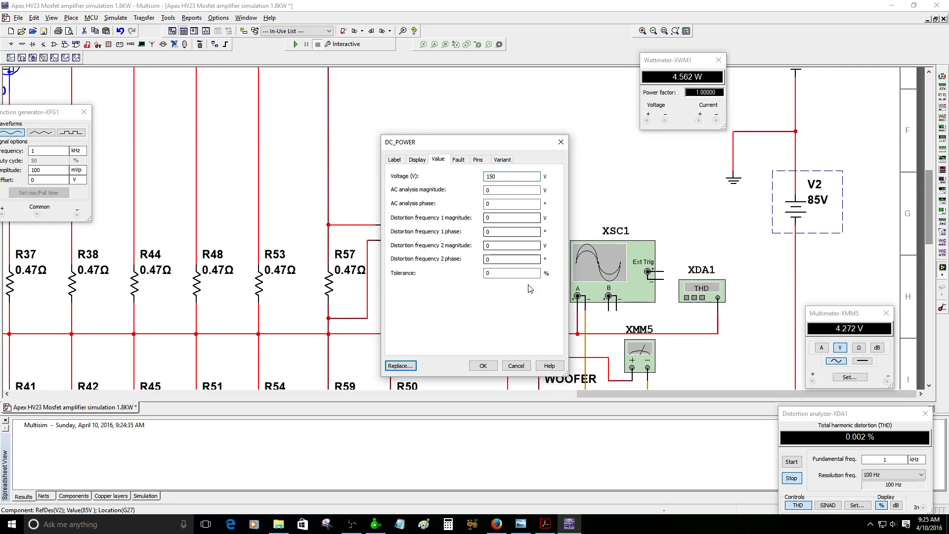
{"action": "left_click", "coordinate": [483, 365]}
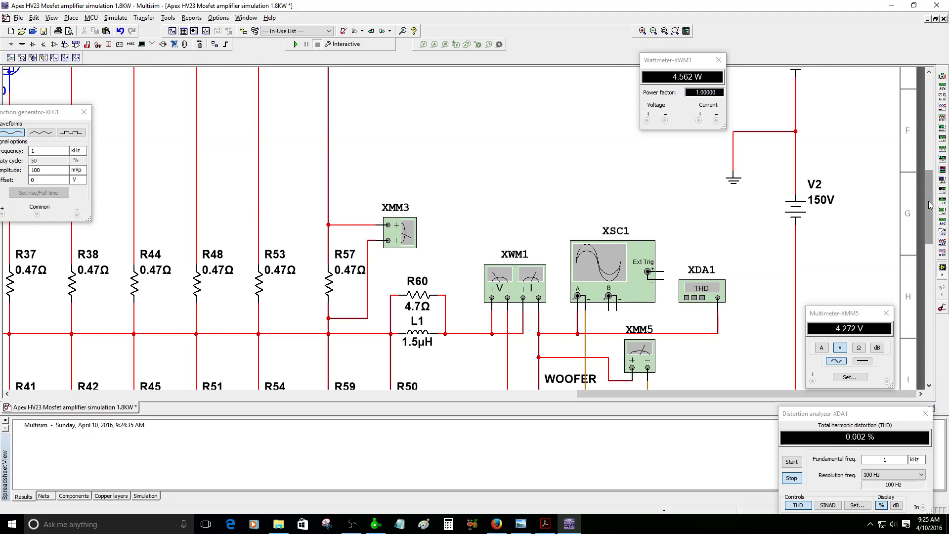
Place the readout windows of wattmeter XWM1 and multimeter XMM5 next to their symbols near the woofer load
{"action": "mouse_move", "coordinate": [931, 205]}
{"action": "left_mouse_down"}
{"action": "mouse_move", "coordinate": [931, 217]}
{"action": "mouse_move", "coordinate": [934, 192]}
{"action": "left_mouse_up"}
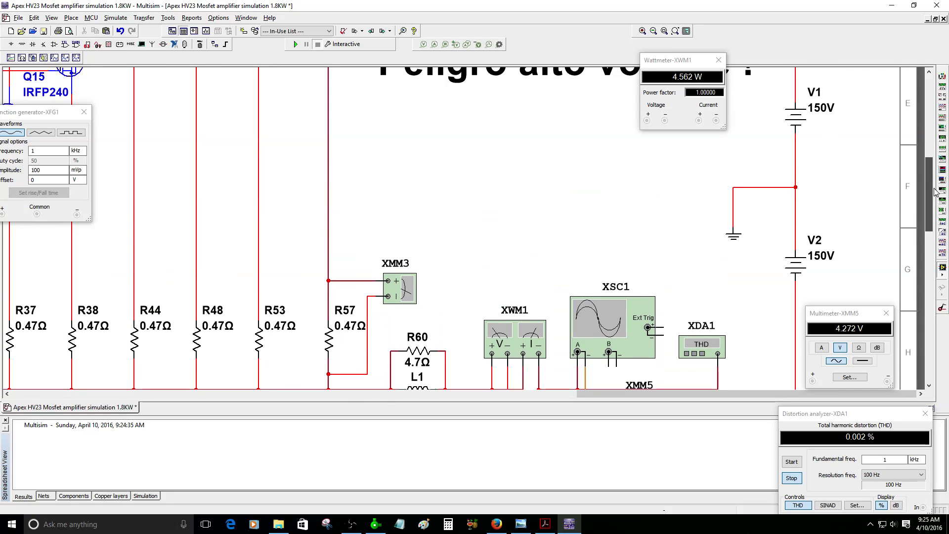
{"action": "scroll", "coordinate": [585, 173], "scroll_direction": "down", "scroll_amount": 2}
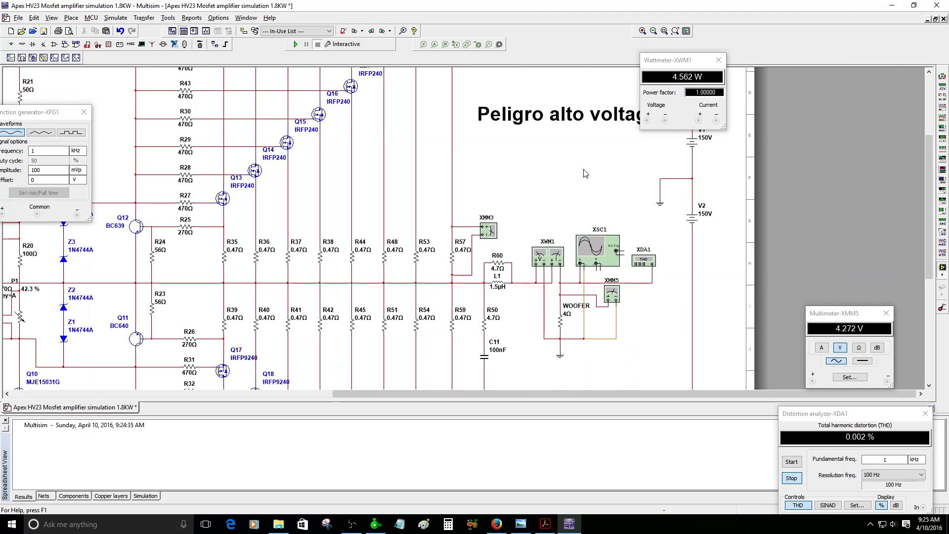
{"action": "left_click_drag", "start_coordinate": [931, 219], "coordinate": [931, 240]}
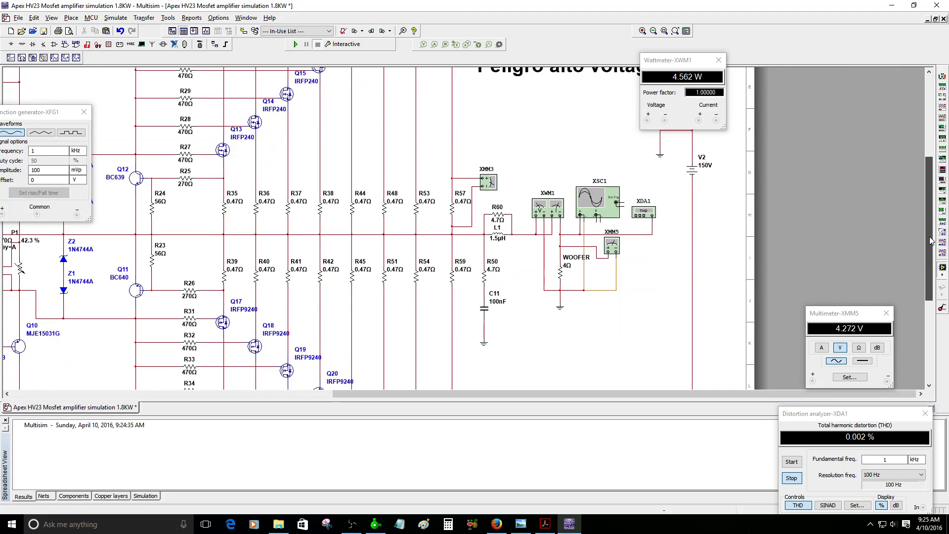
{"action": "left_click_drag", "start_coordinate": [751, 394], "coordinate": [702, 404]}
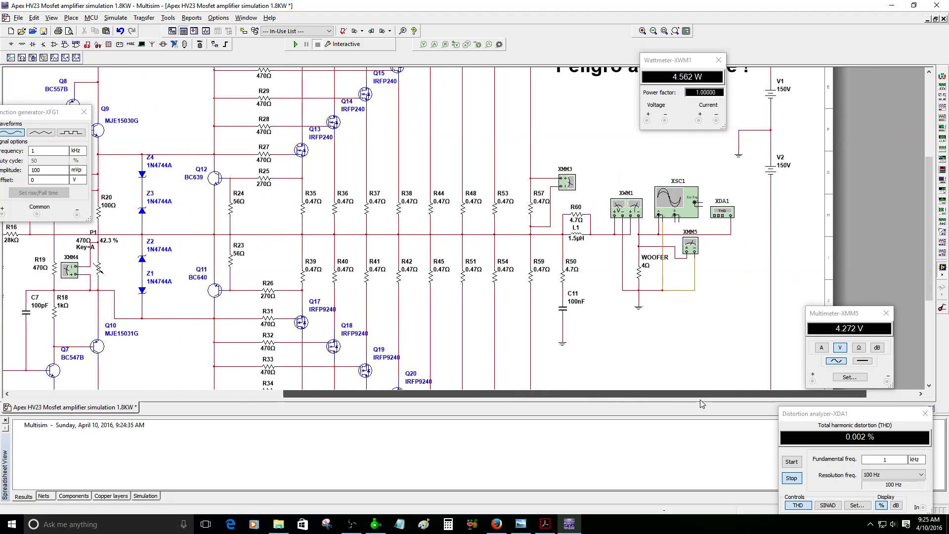
{"action": "left_click", "coordinate": [629, 212]}
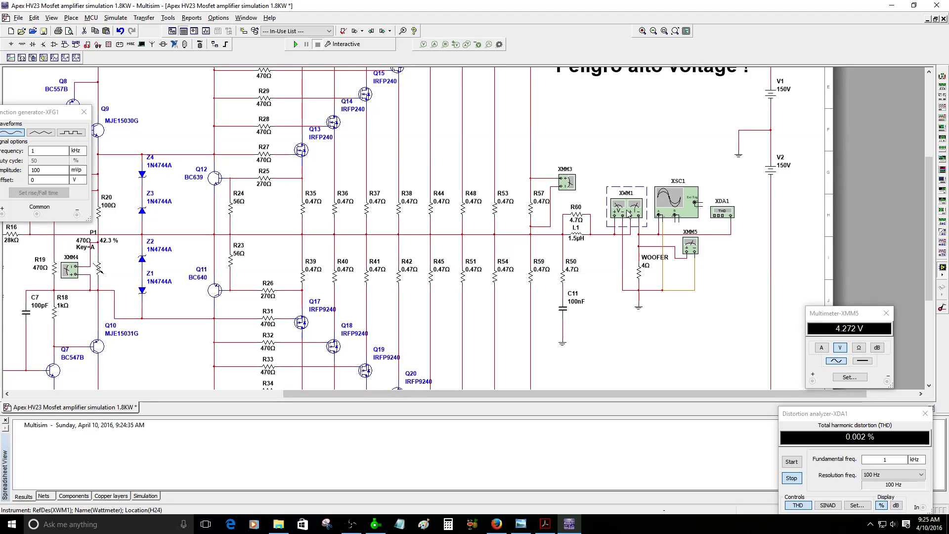
{"action": "double_click", "coordinate": [639, 210]}
{"action": "left_click_drag", "start_coordinate": [687, 64], "coordinate": [654, 96]}
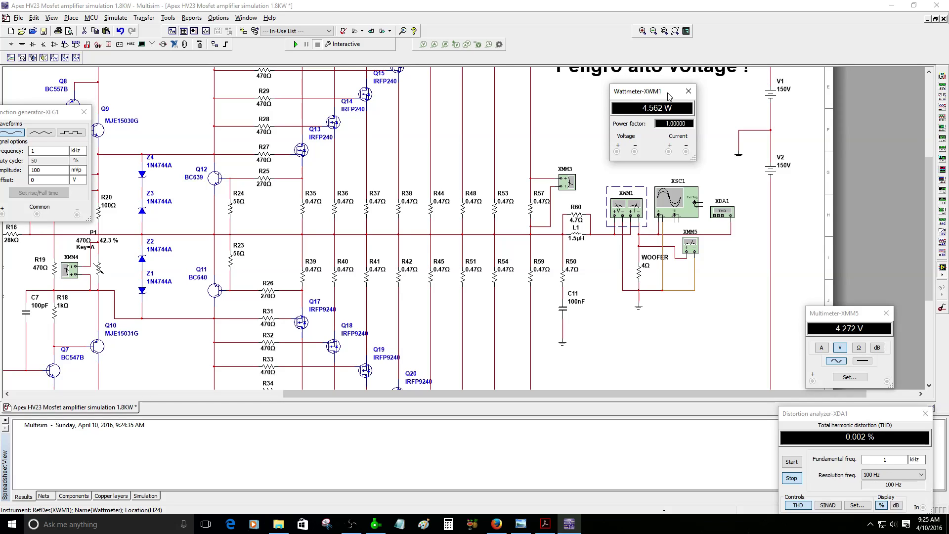
{"action": "double_click", "coordinate": [697, 244]}
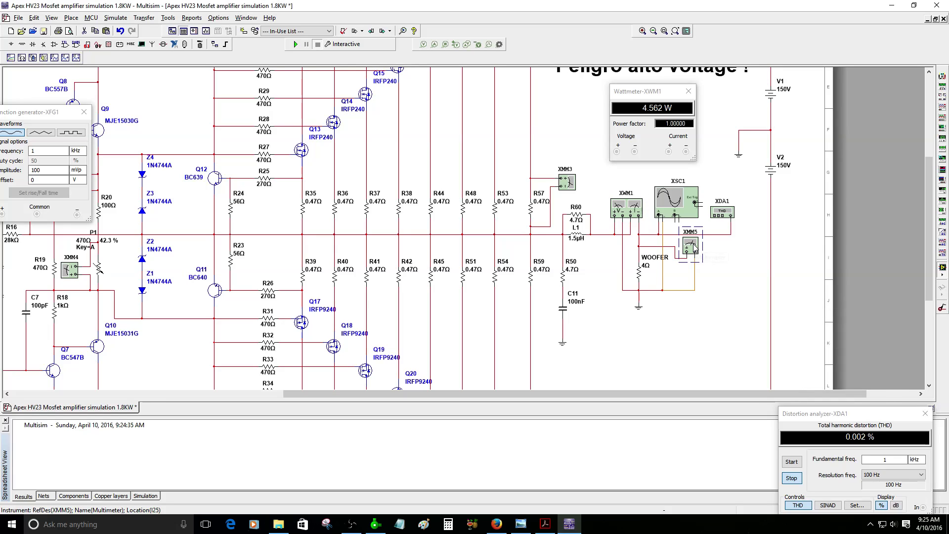
{"action": "left_click_drag", "start_coordinate": [855, 320], "coordinate": [774, 258]}
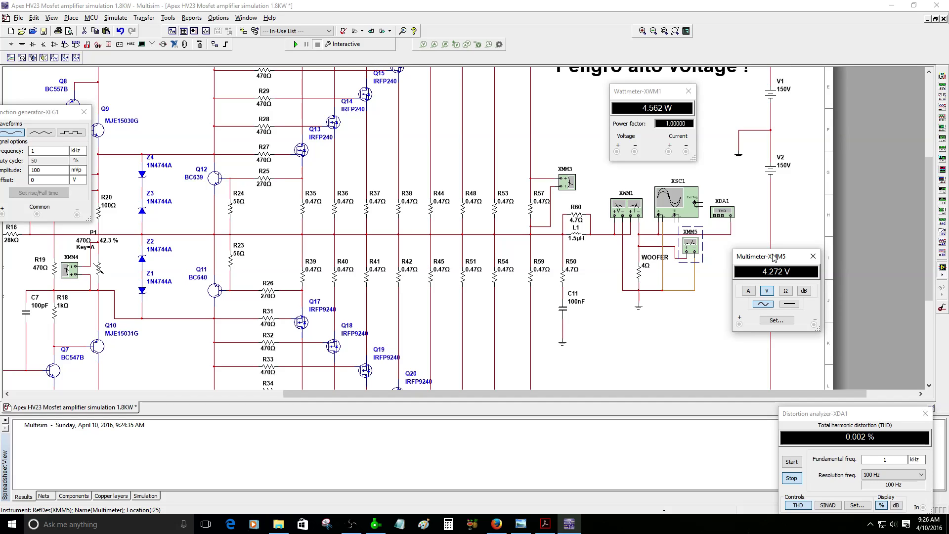
Open oscilloscope XSC1, move its window over the middle of the schematic, and bring the function generator XFG1 window fully into view
{"action": "scroll", "coordinate": [649, 273], "scroll_direction": "up", "scroll_amount": 3}
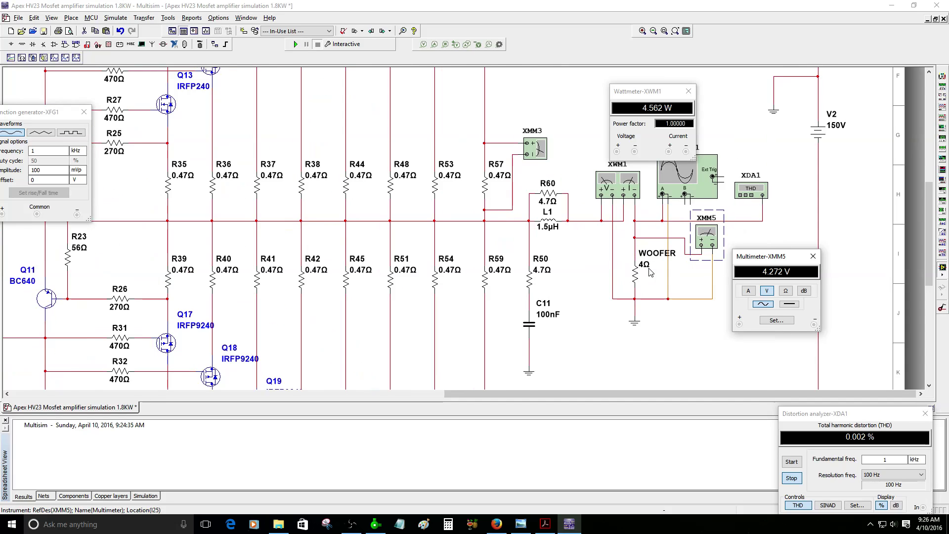
{"action": "scroll", "coordinate": [649, 272], "scroll_direction": "down", "scroll_amount": 1}
{"action": "scroll", "coordinate": [649, 272], "scroll_direction": "down", "scroll_amount": 2}
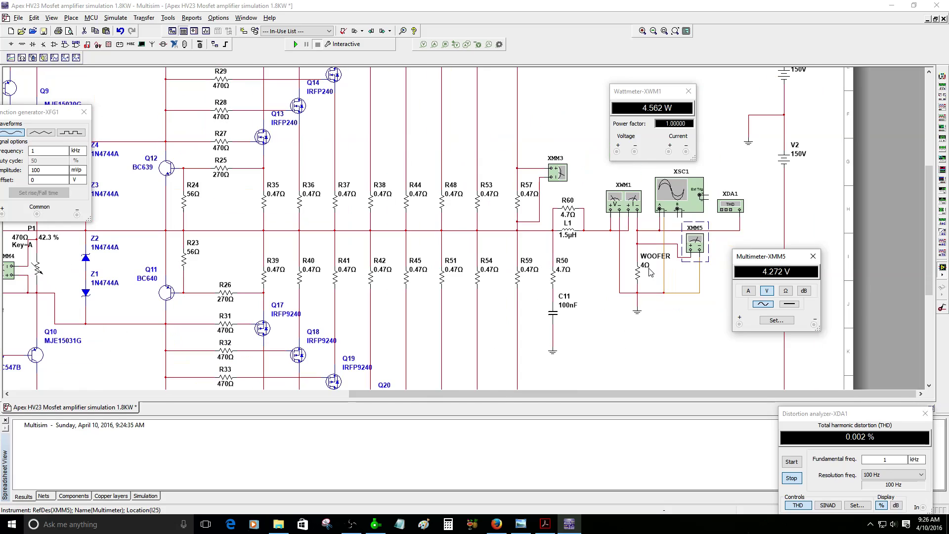
{"action": "left_click_drag", "start_coordinate": [649, 393], "coordinate": [566, 409]}
{"action": "double_click", "coordinate": [837, 187]}
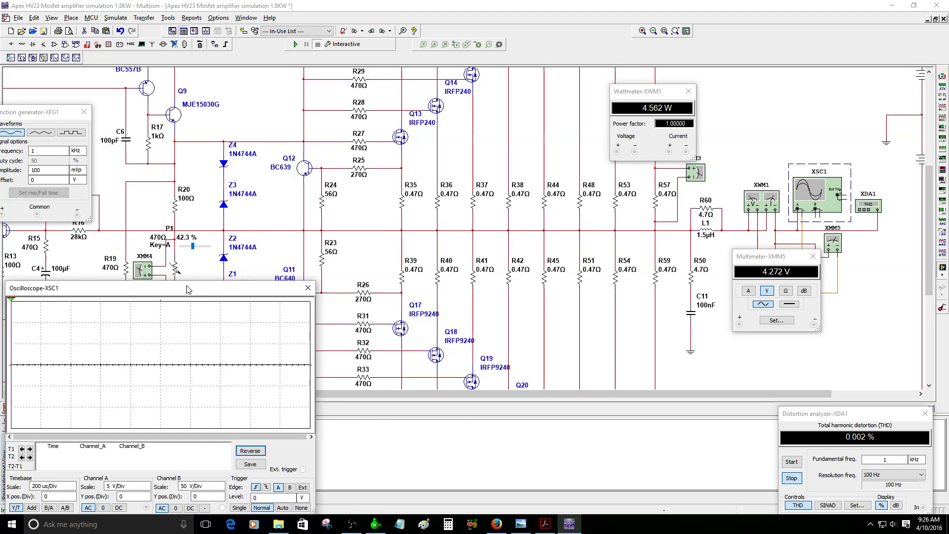
{"action": "left_click_drag", "start_coordinate": [191, 291], "coordinate": [364, 194]}
{"action": "left_click_drag", "start_coordinate": [27, 116], "coordinate": [106, 93]}
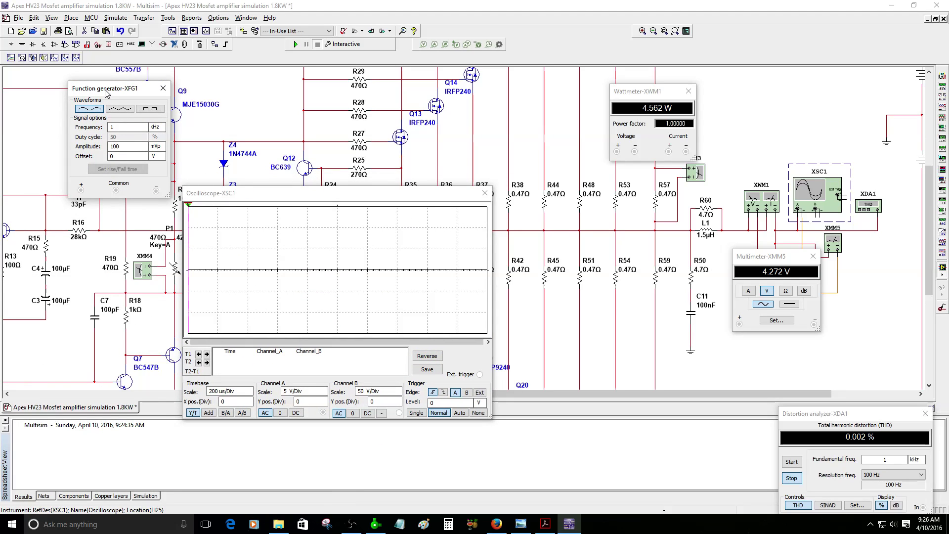
Set the function generator XFG1 amplitude to 1 Vp and run the simulation
{"action": "left_click", "coordinate": [123, 146]}
{"action": "left_click", "coordinate": [155, 147]}
{"action": "left_click", "coordinate": [161, 177]}
{"action": "left_click", "coordinate": [296, 45]}
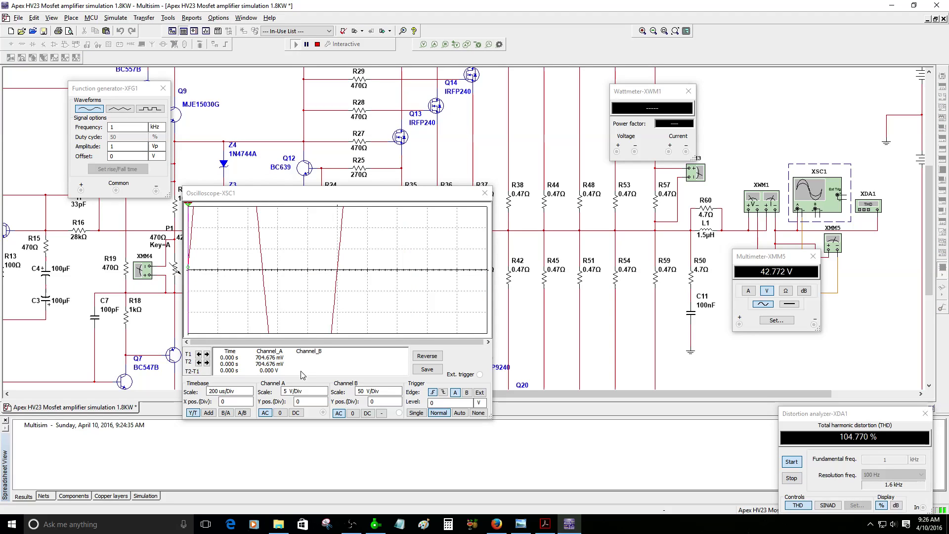
Set the Channel A scale of oscilloscope XSC1 to 50 V/Div
{"action": "left_click", "coordinate": [325, 389]}
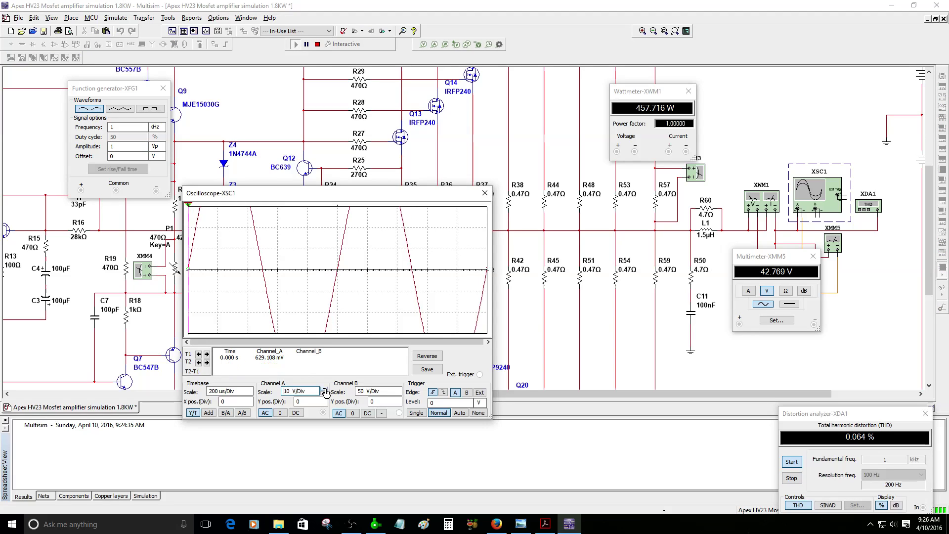
{"action": "left_click", "coordinate": [324, 389]}
{"action": "left_click", "coordinate": [324, 389]}
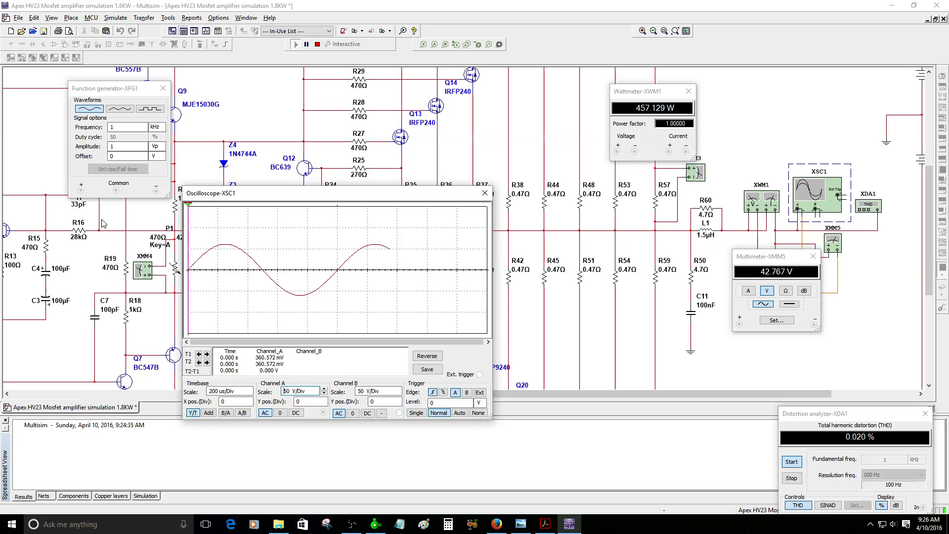
Stop the simulation and set the resistance of R16 to 33 kΩ
{"action": "left_click", "coordinate": [120, 147]}
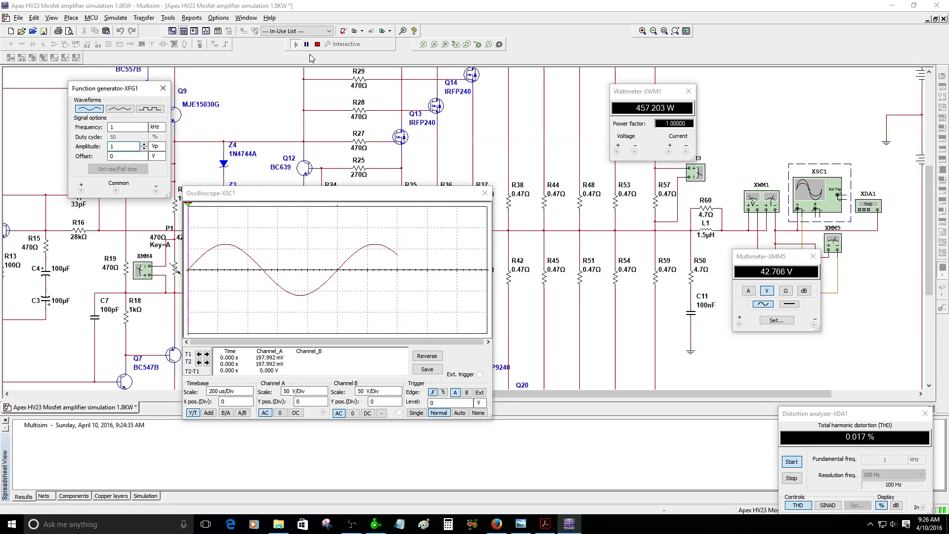
{"action": "left_click", "coordinate": [317, 46]}
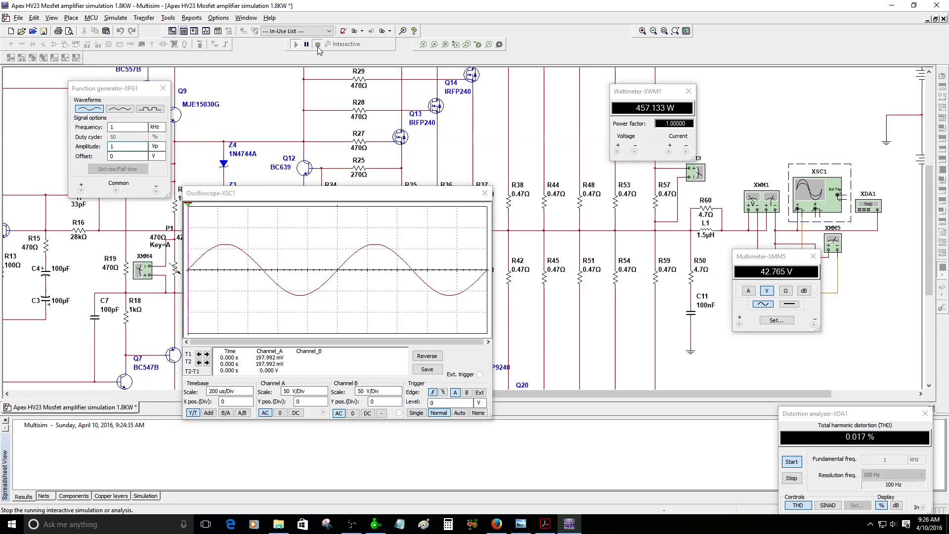
{"action": "double_click", "coordinate": [78, 233]}
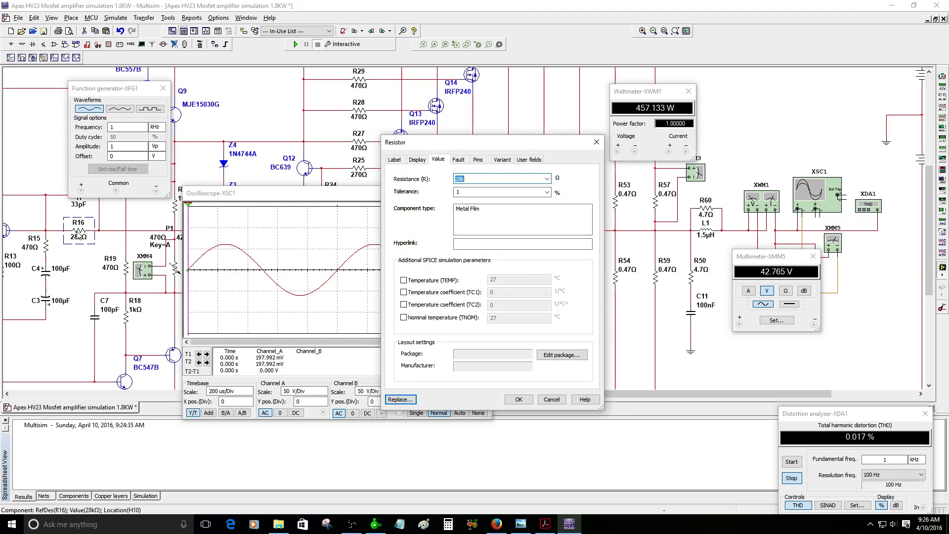
{"action": "key", "text": "Return"}
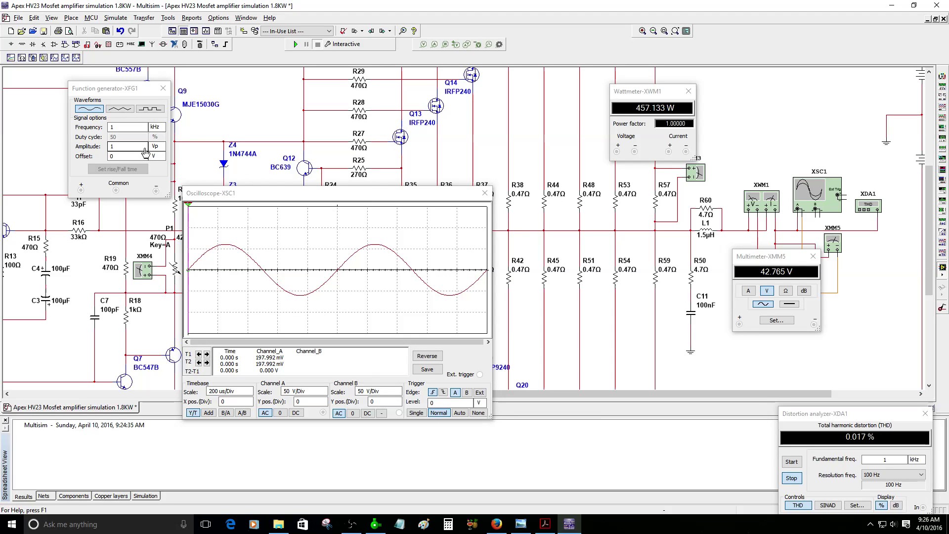
Lower the function generator amplitude to 996 mVp and run the simulation
{"action": "left_click", "coordinate": [145, 152]}
{"action": "left_click", "coordinate": [145, 149]}
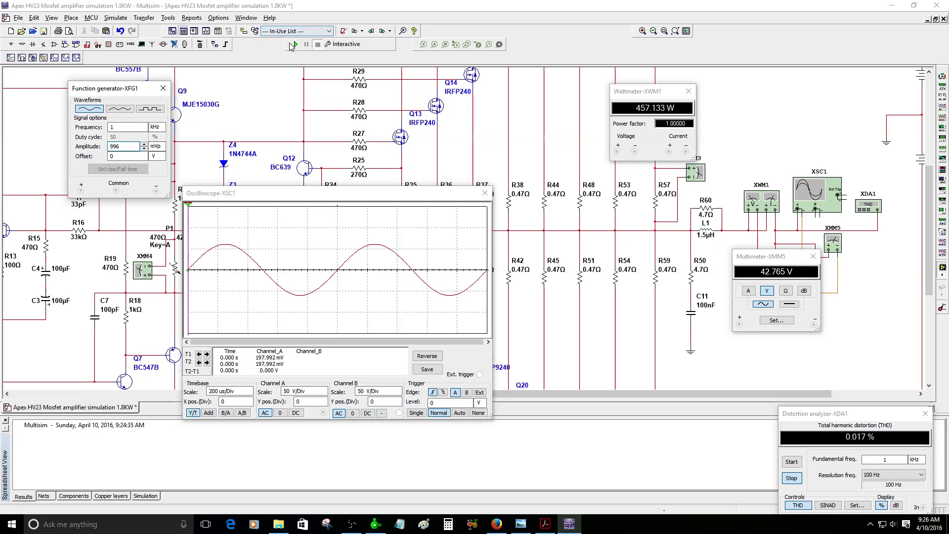
{"action": "left_click", "coordinate": [295, 44]}
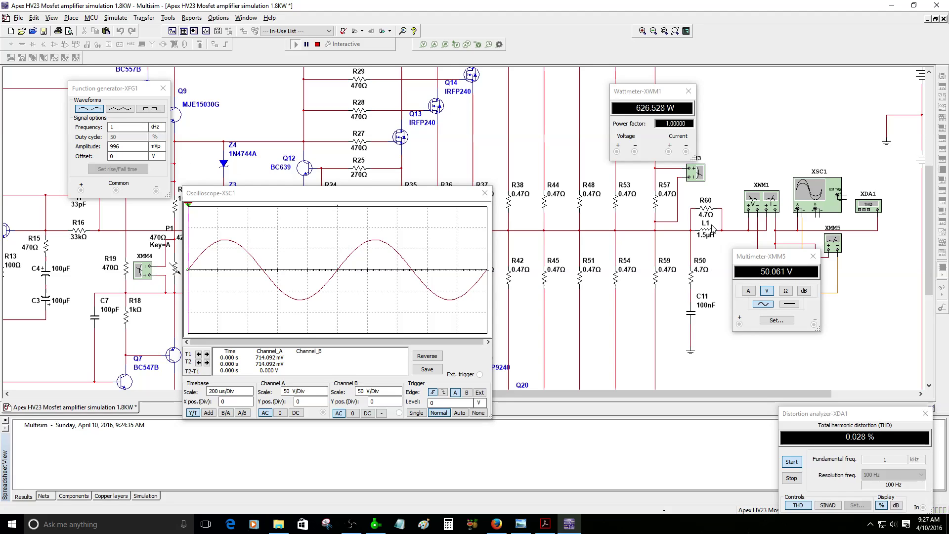
Move the multimeter XMM5 window off the woofer load and raise the function generator amplitude gradually to 1.6 Vp
{"action": "mouse_move", "coordinate": [770, 257]}
{"action": "left_mouse_down"}
{"action": "mouse_move", "coordinate": [847, 307]}
{"action": "mouse_move", "coordinate": [846, 295]}
{"action": "left_mouse_up"}
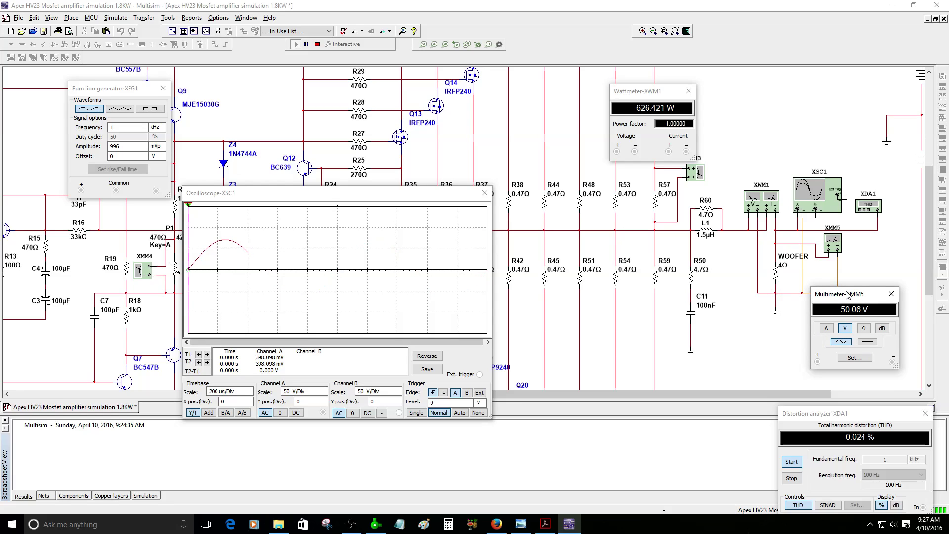
{"action": "left_click", "coordinate": [124, 148]}
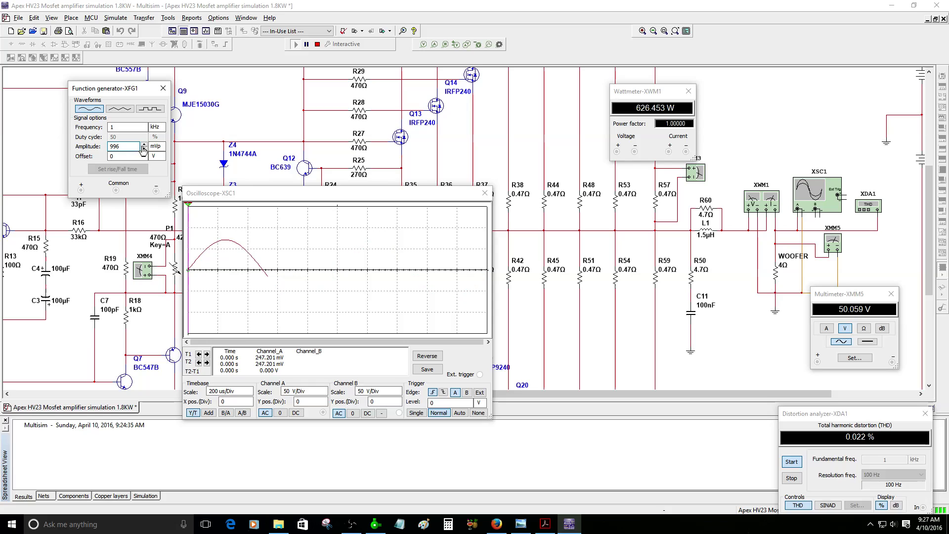
{"action": "left_click", "coordinate": [143, 145]}
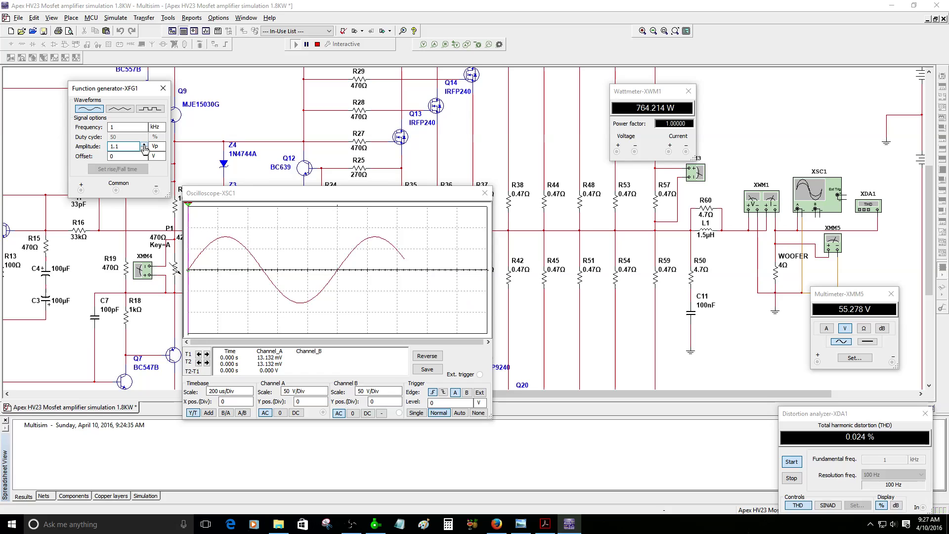
{"action": "left_click", "coordinate": [144, 145]}
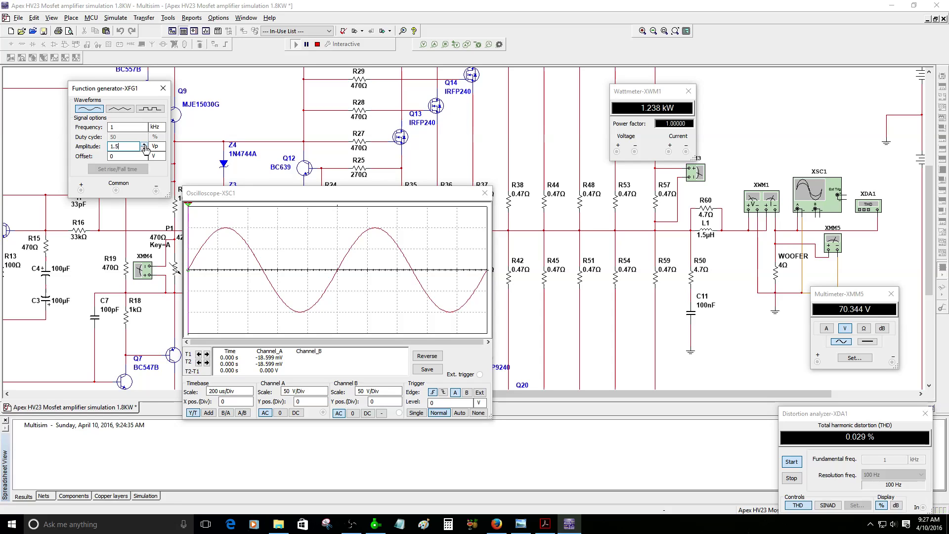
{"action": "left_click", "coordinate": [144, 145]}
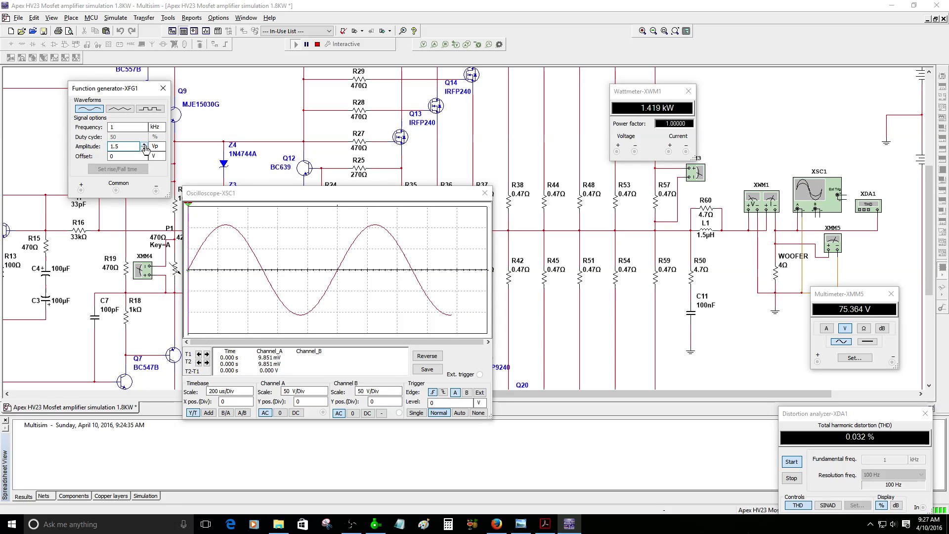
{"action": "left_click", "coordinate": [144, 145]}
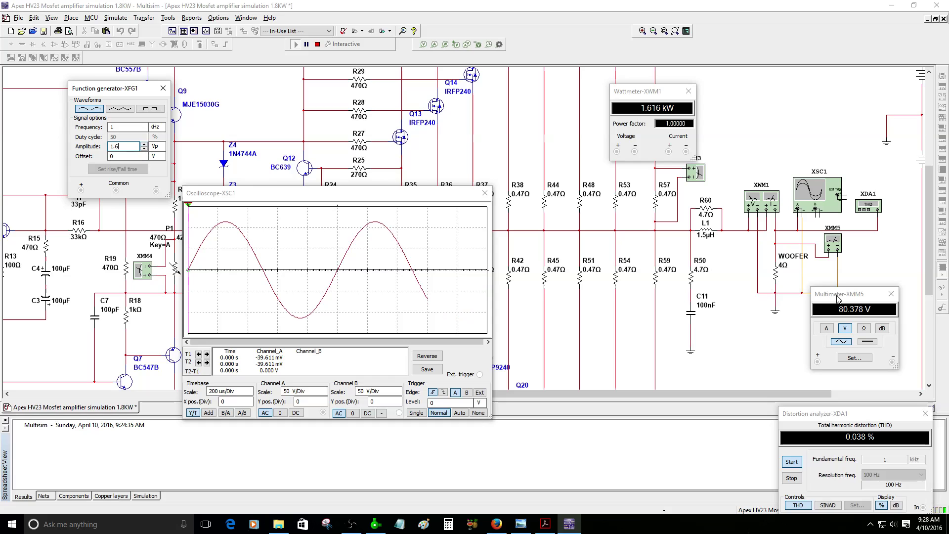
Switch to the Calculator and compute the output power as 80 squared divided by 4
{"action": "left_click", "coordinate": [448, 524]}
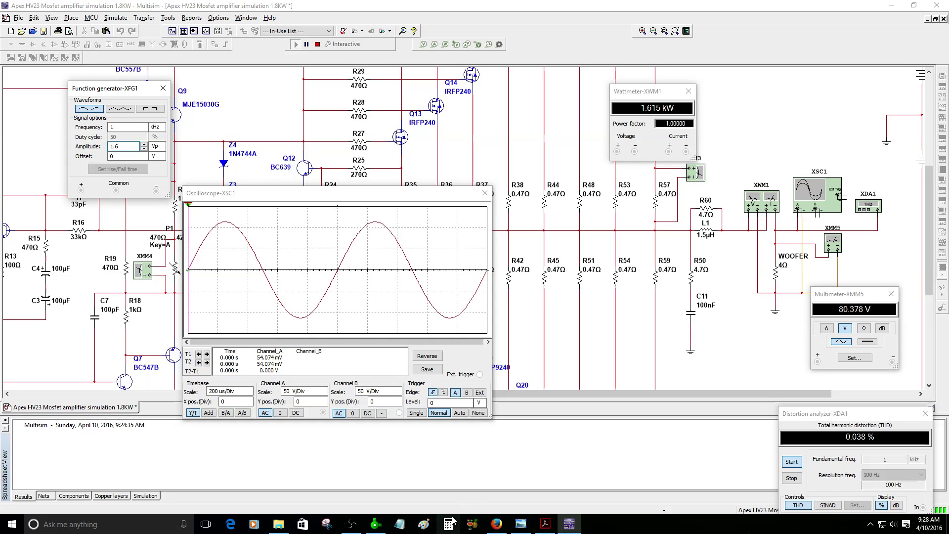
{"action": "left_click_drag", "start_coordinate": [555, 42], "coordinate": [657, 194]}
{"action": "left_click", "coordinate": [598, 350]}
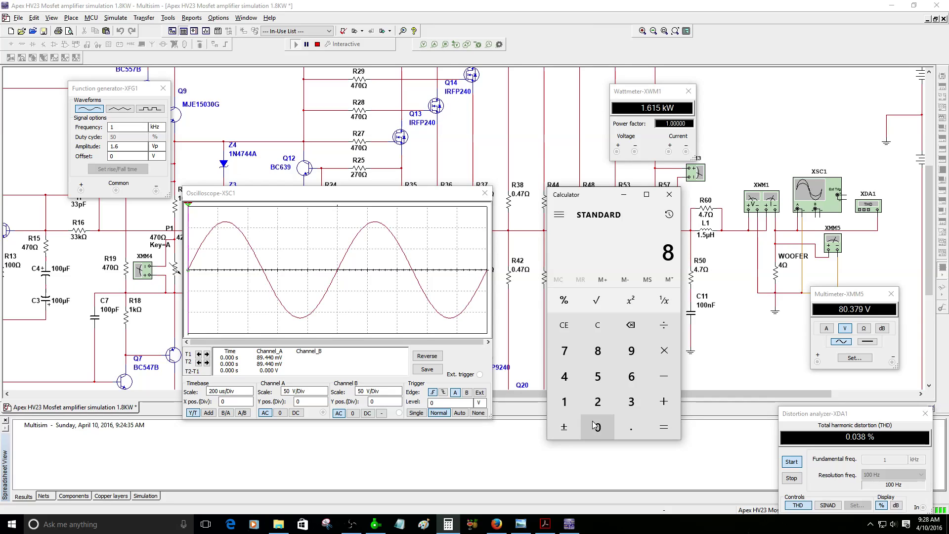
{"action": "left_click", "coordinate": [597, 428]}
{"action": "left_click", "coordinate": [630, 300]}
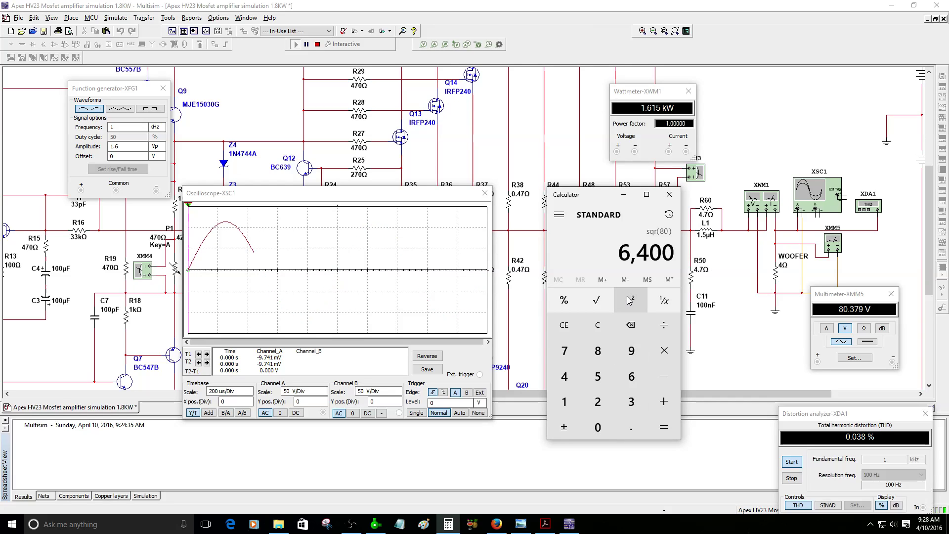
{"action": "left_click", "coordinate": [650, 321]}
{"action": "left_click", "coordinate": [563, 376]}
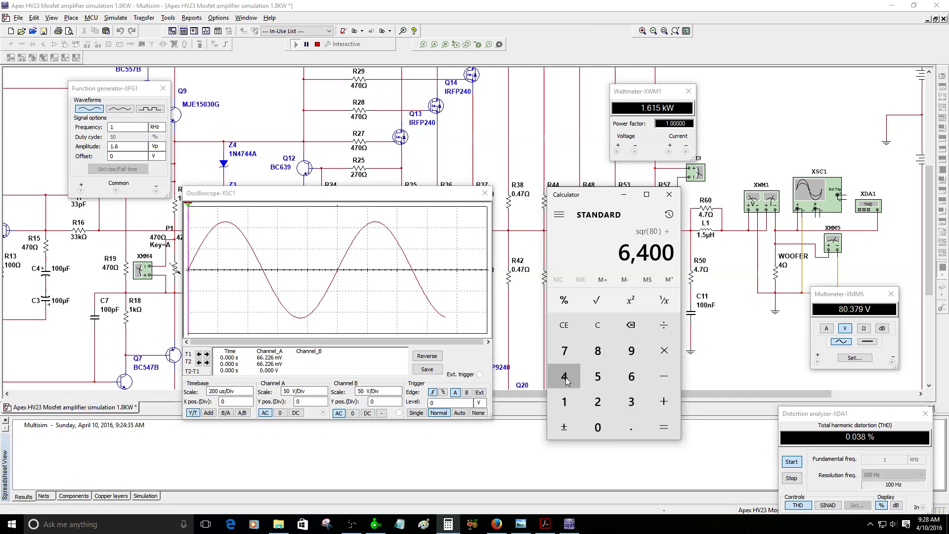
{"action": "left_click", "coordinate": [661, 426]}
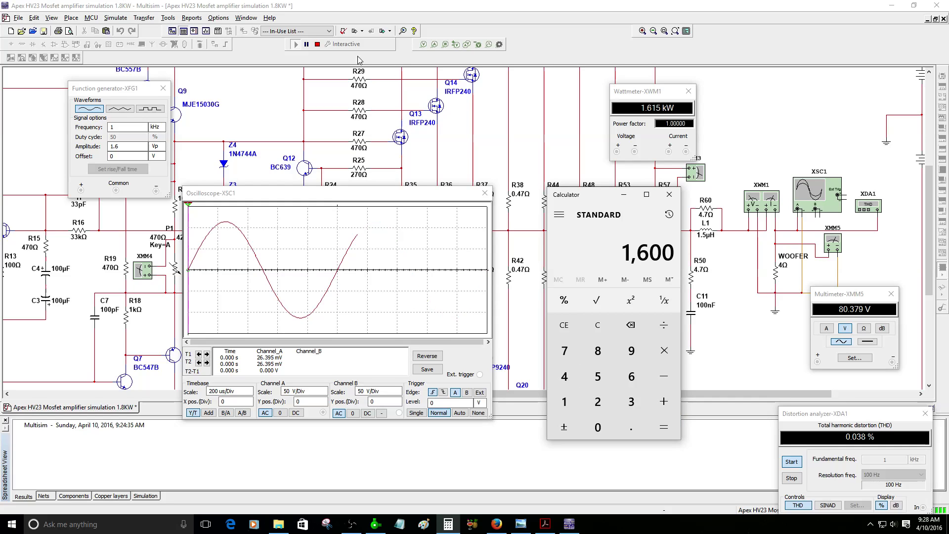
Stop the simulation and clear the oscilloscope and wattmeter windows away from the supply area of the schematic
{"action": "left_click", "coordinate": [317, 43]}
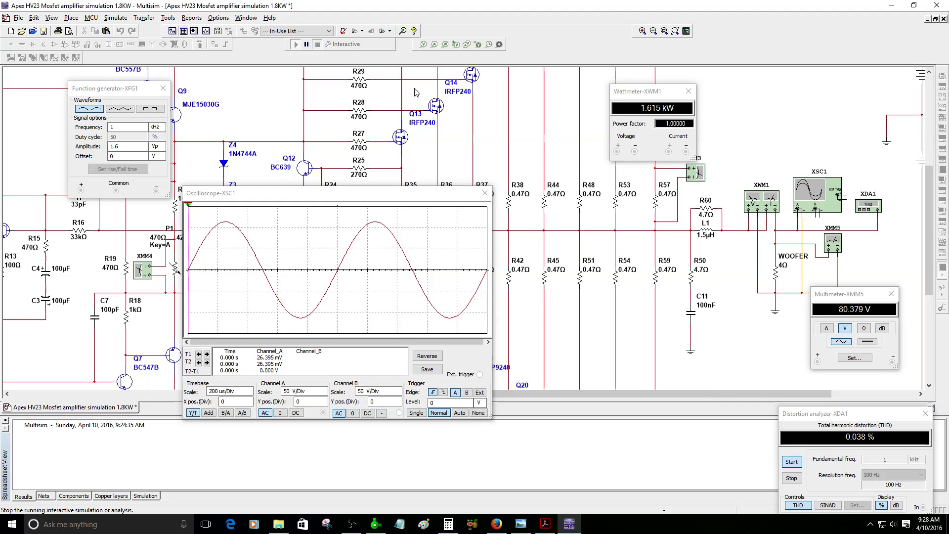
{"action": "left_click", "coordinate": [484, 193]}
{"action": "left_click", "coordinate": [675, 31]}
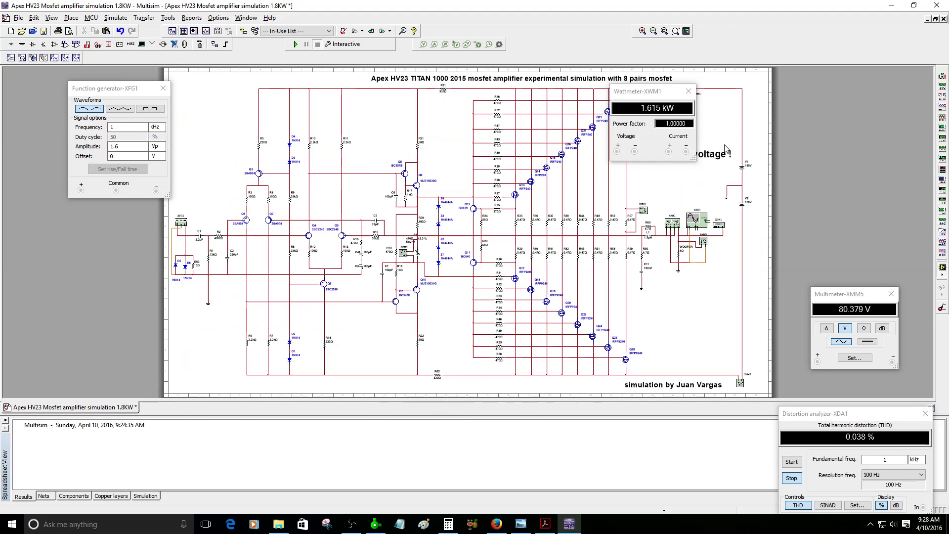
{"action": "left_click_drag", "start_coordinate": [655, 98], "coordinate": [568, 149]}
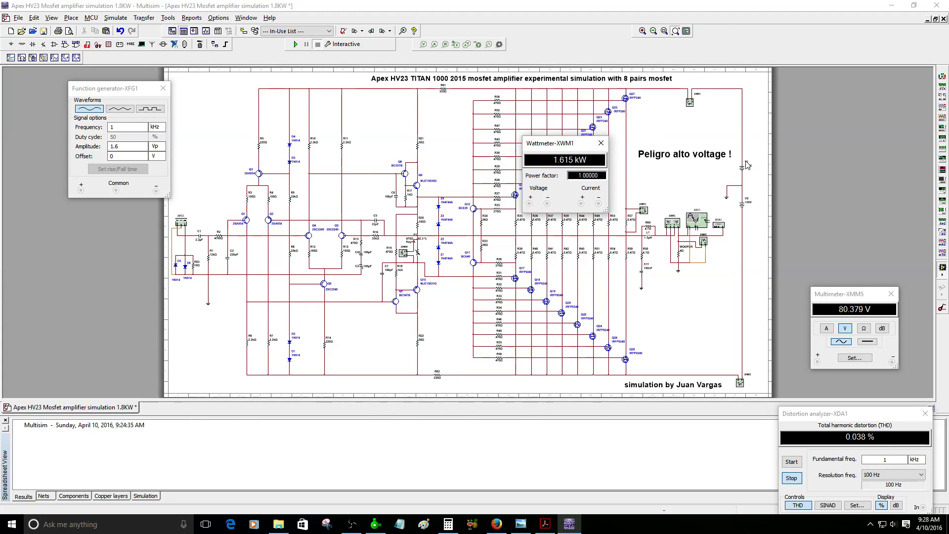
Set the voltage of DC supply V1 to 95 V
{"action": "scroll", "coordinate": [754, 168], "scroll_direction": "up", "scroll_amount": 3}
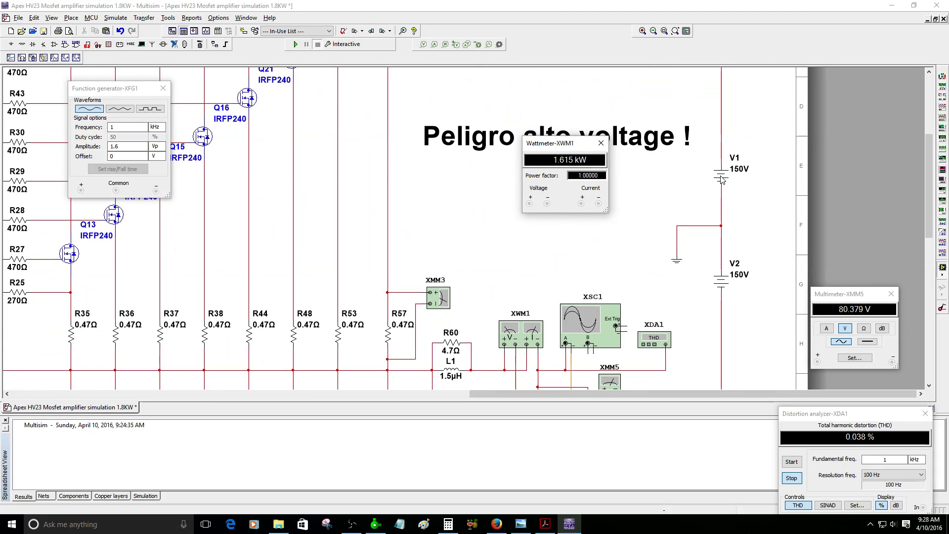
{"action": "left_click", "coordinate": [721, 180]}
{"action": "double_click", "coordinate": [721, 180]}
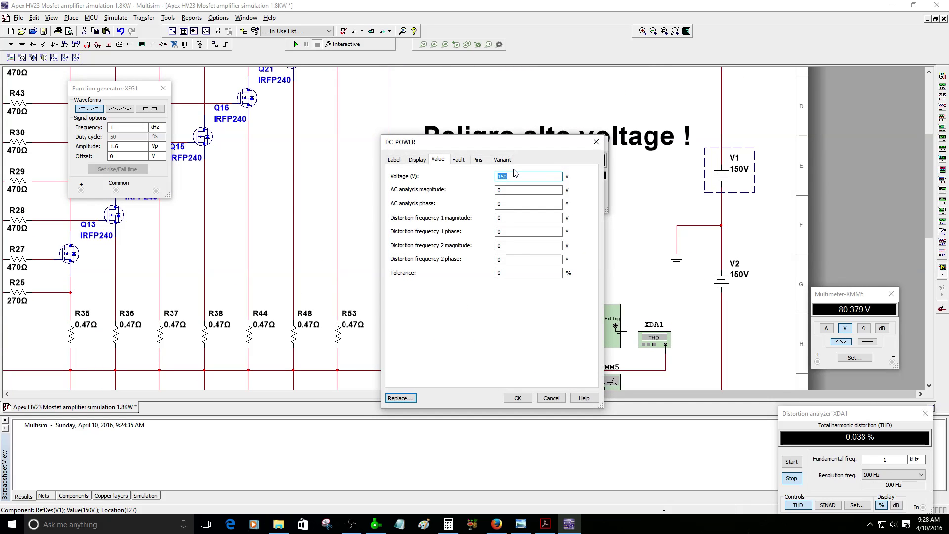
{"action": "type", "text": "95"}
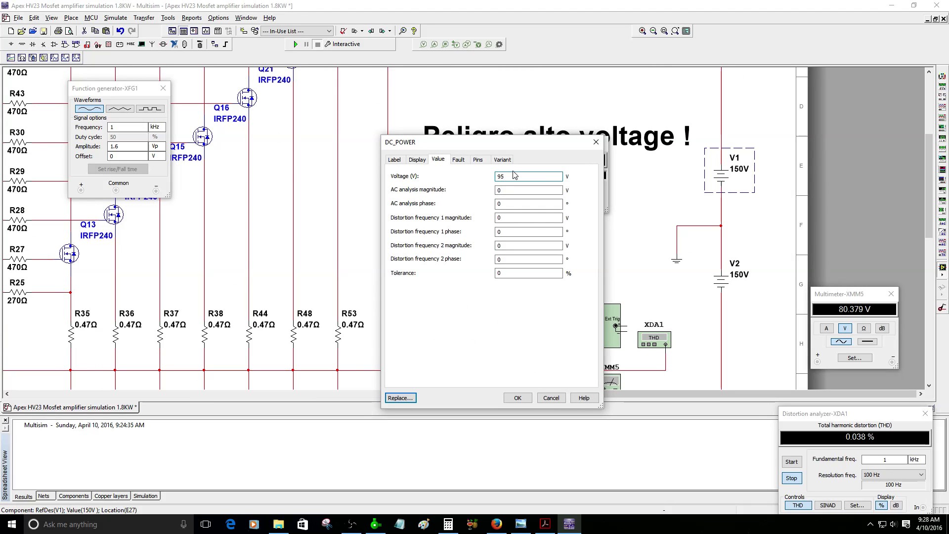
{"action": "left_click", "coordinate": [528, 396]}
Set the voltage of DC supply V2 to 95 V
{"action": "left_click", "coordinate": [722, 280]}
{"action": "double_click", "coordinate": [721, 280]}
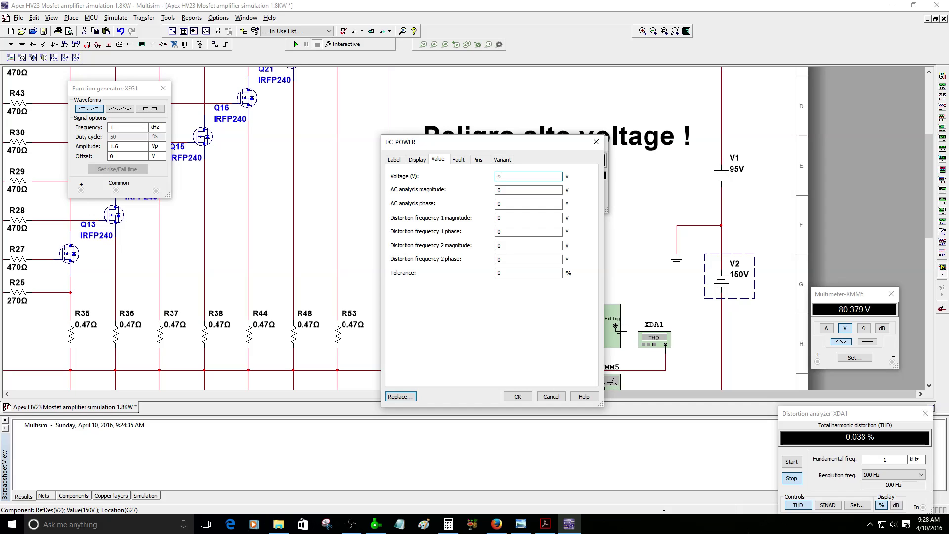
{"action": "key", "text": "Escape"}
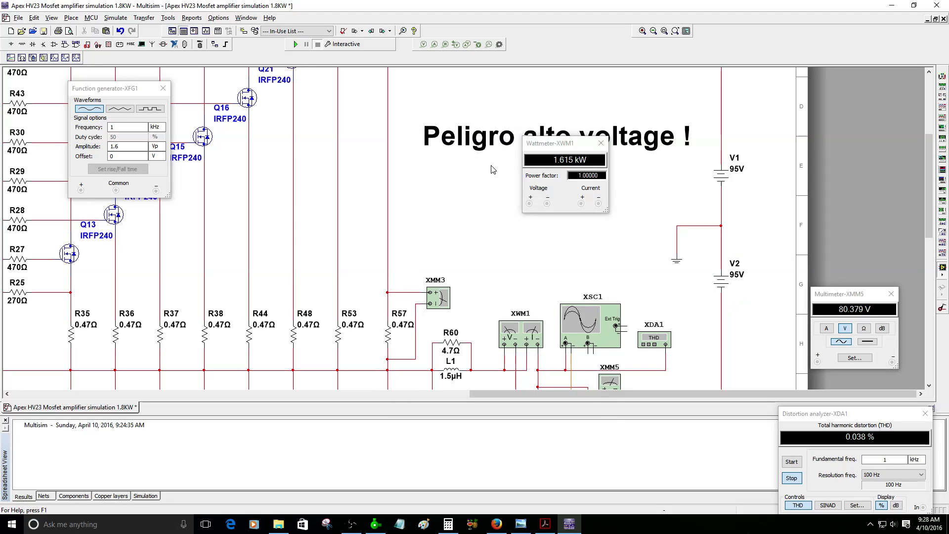
Set the function generator amplitude back to 1 Vp
{"action": "left_click", "coordinate": [121, 148]}
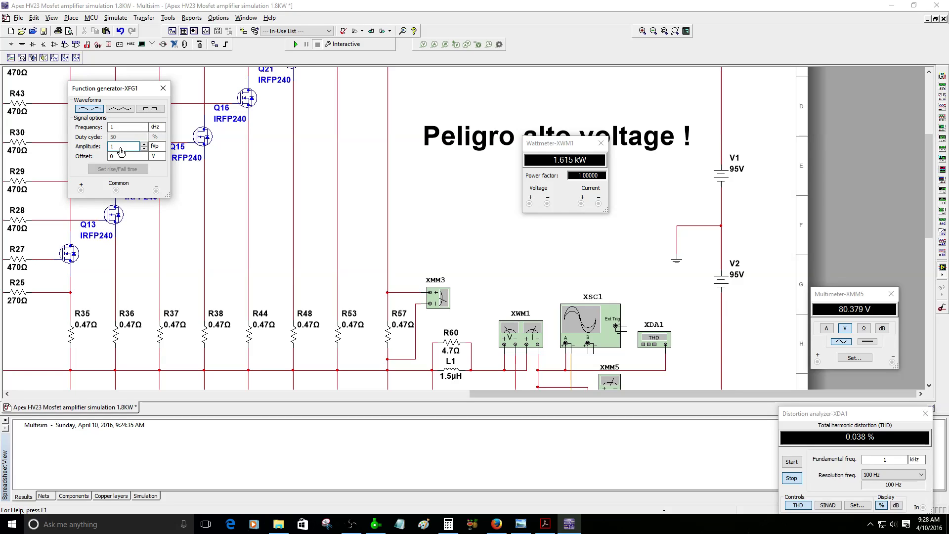
{"action": "left_click", "coordinate": [153, 153]}
{"action": "left_click", "coordinate": [155, 172]}
Reopen oscilloscope XSC1 and run the simulation with the wattmeter XWM1 window moved beyond the sheet's edge
{"action": "scroll", "coordinate": [612, 272], "scroll_direction": "down", "scroll_amount": 2}
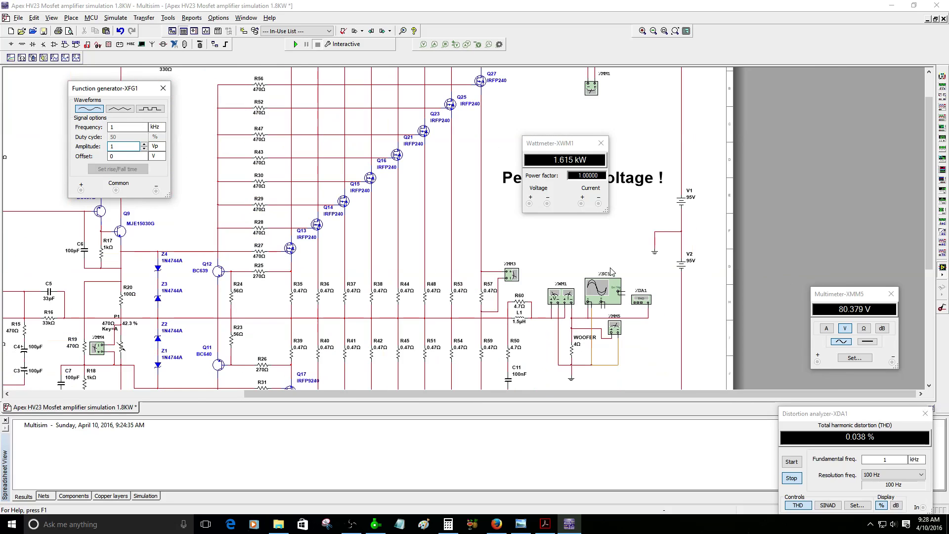
{"action": "left_click_drag", "start_coordinate": [567, 150], "coordinate": [788, 113]}
{"action": "double_click", "coordinate": [603, 303]}
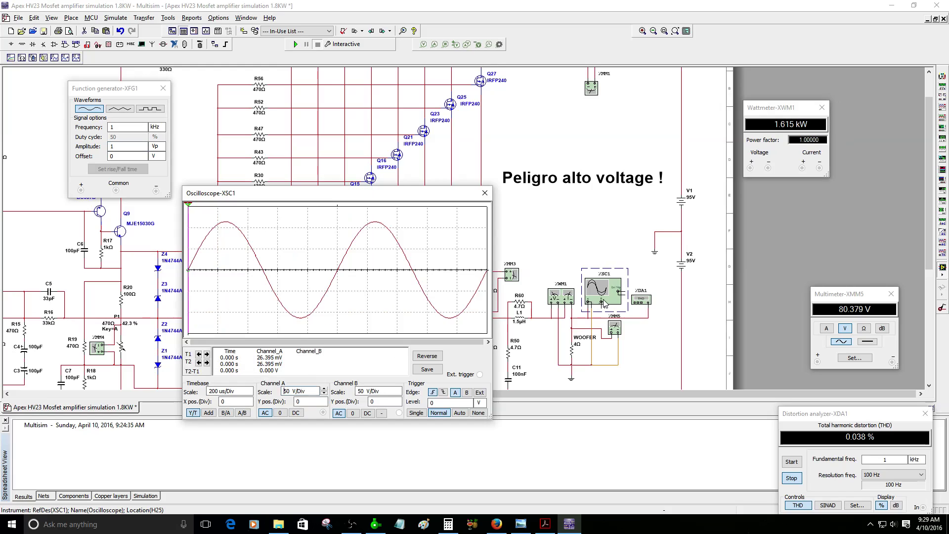
{"action": "left_click", "coordinate": [294, 46]}
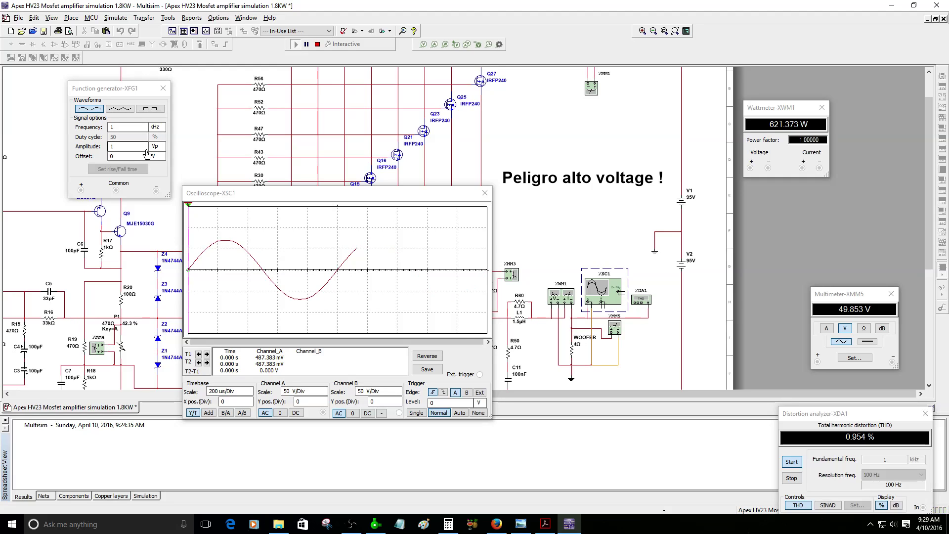
Lower the function generator amplitude step by step to 973 mVp while the simulation runs
{"action": "left_click", "coordinate": [144, 148]}
{"action": "left_click", "coordinate": [145, 148]}
{"action": "left_click", "coordinate": [145, 148]}
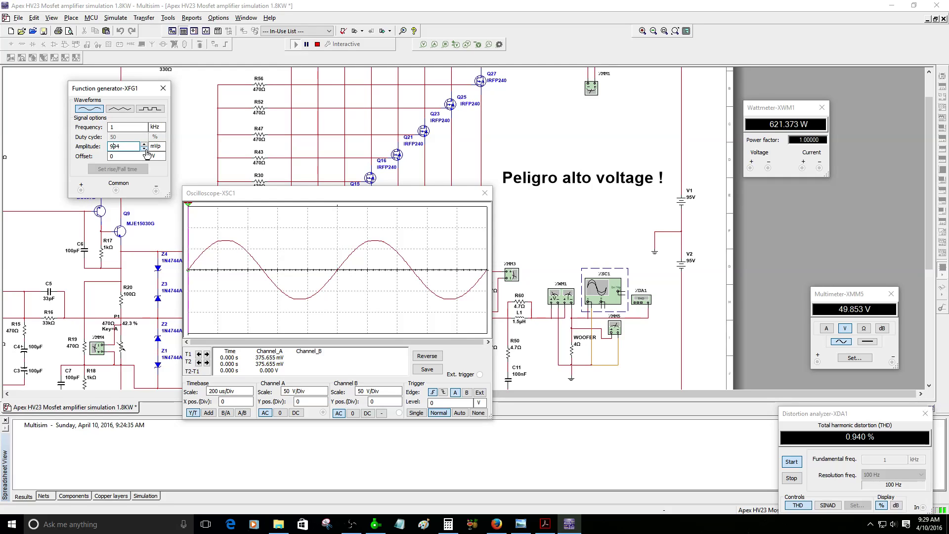
{"action": "left_click", "coordinate": [144, 149]}
{"action": "left_click", "coordinate": [145, 149]}
{"action": "left_click", "coordinate": [144, 148]}
{"action": "left_click", "coordinate": [145, 149]}
{"action": "left_click", "coordinate": [145, 148]}
{"action": "left_click", "coordinate": [144, 149]}
{"action": "left_click", "coordinate": [144, 149]}
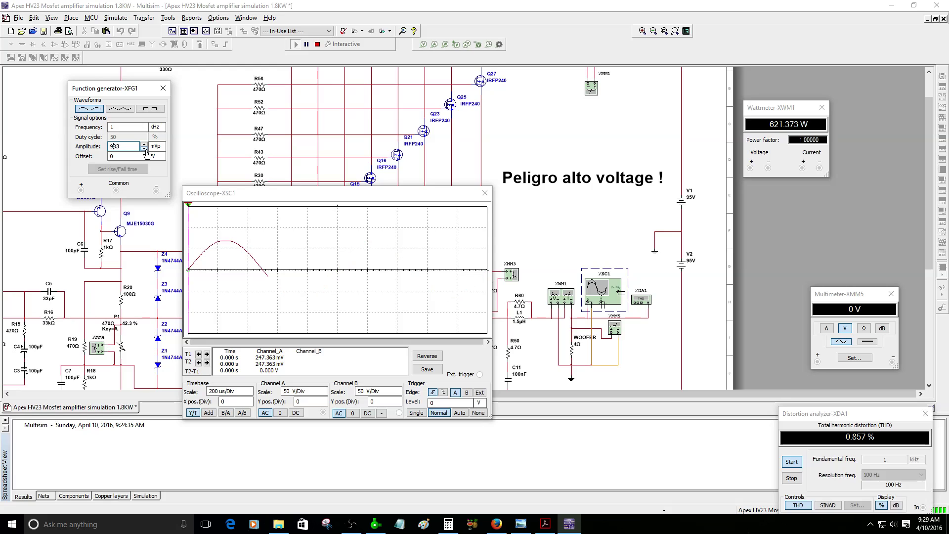
{"action": "left_click", "coordinate": [144, 148]}
{"action": "left_click", "coordinate": [144, 148]}
{"action": "left_click", "coordinate": [144, 149]}
{"action": "left_click", "coordinate": [145, 148]}
Move the oscilloscope XSC1 window higher over the schematic and enlarge it to show the waveform in more detail
{"action": "mouse_move", "coordinate": [394, 192]}
{"action": "left_mouse_down"}
{"action": "mouse_move", "coordinate": [465, 148]}
{"action": "mouse_move", "coordinate": [542, 61]}
{"action": "left_mouse_up"}
{"action": "left_click_drag", "start_coordinate": [330, 291], "coordinate": [130, 438]}
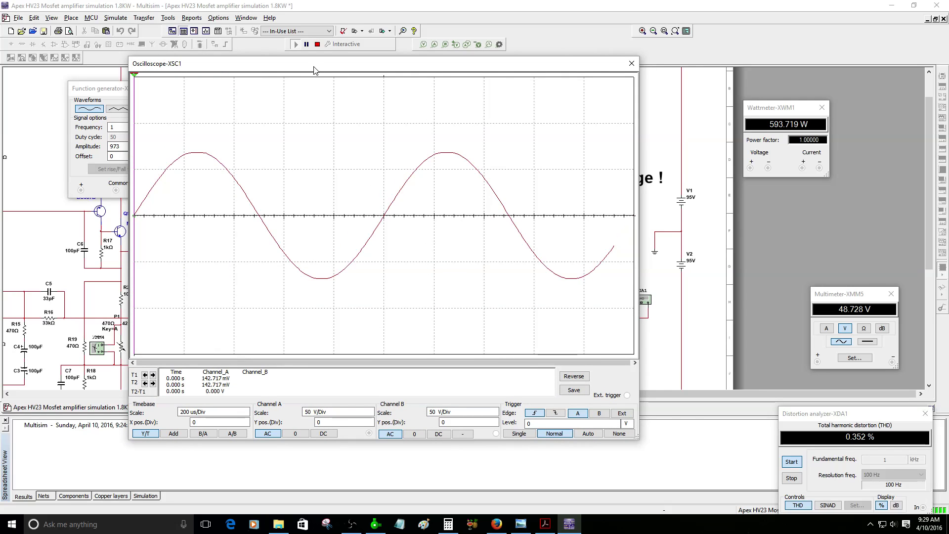
Set the supply sources V1 and V2 to 120 V each, with oscilloscope XSC1 moved slightly lower, and restart the simulation
{"action": "mouse_move", "coordinate": [312, 63]}
{"action": "left_mouse_down"}
{"action": "mouse_move", "coordinate": [371, 69]}
{"action": "mouse_move", "coordinate": [254, 63]}
{"action": "mouse_move", "coordinate": [322, 68]}
{"action": "mouse_move", "coordinate": [317, 99]}
{"action": "mouse_move", "coordinate": [311, 93]}
{"action": "left_mouse_up"}
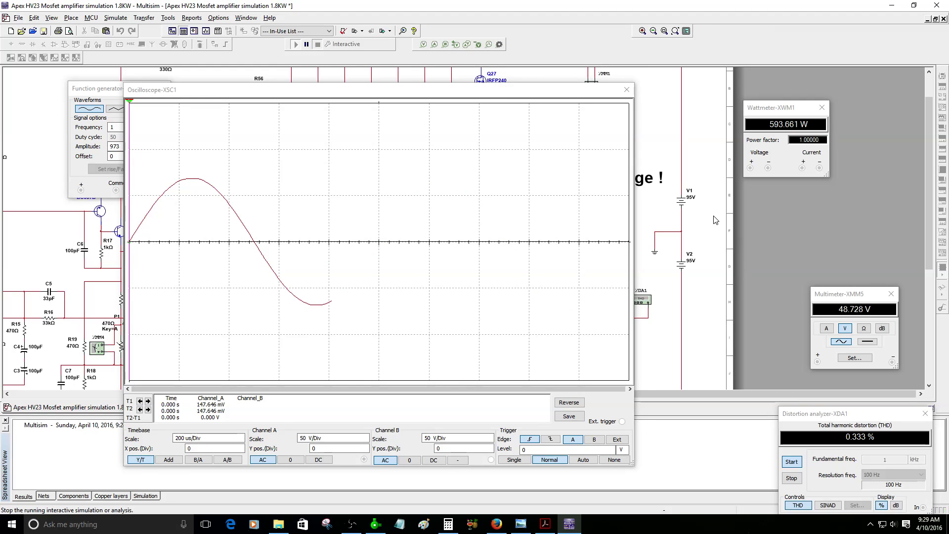
{"action": "double_click", "coordinate": [681, 202]}
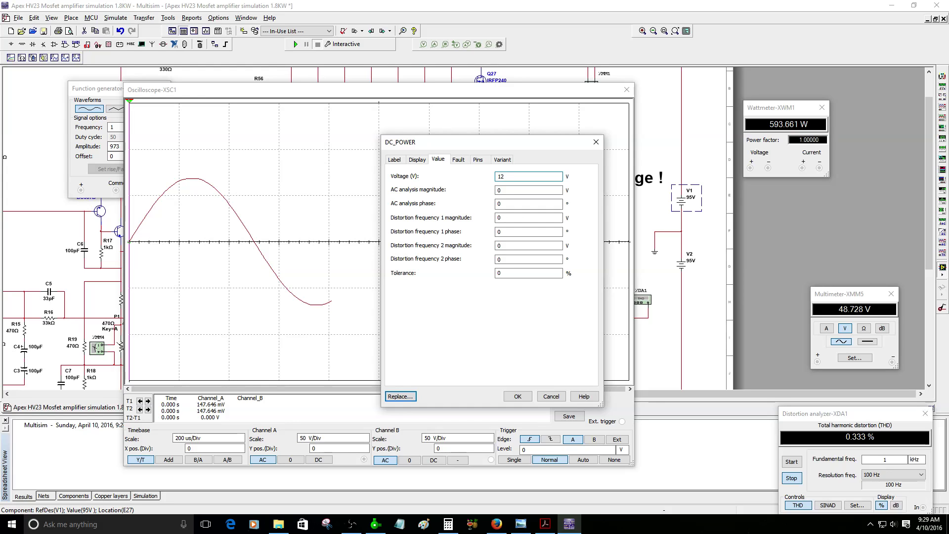
{"action": "left_click", "coordinate": [518, 396]}
{"action": "double_click", "coordinate": [684, 269]}
{"action": "type", "text": "120"}
{"action": "left_click", "coordinate": [527, 396]}
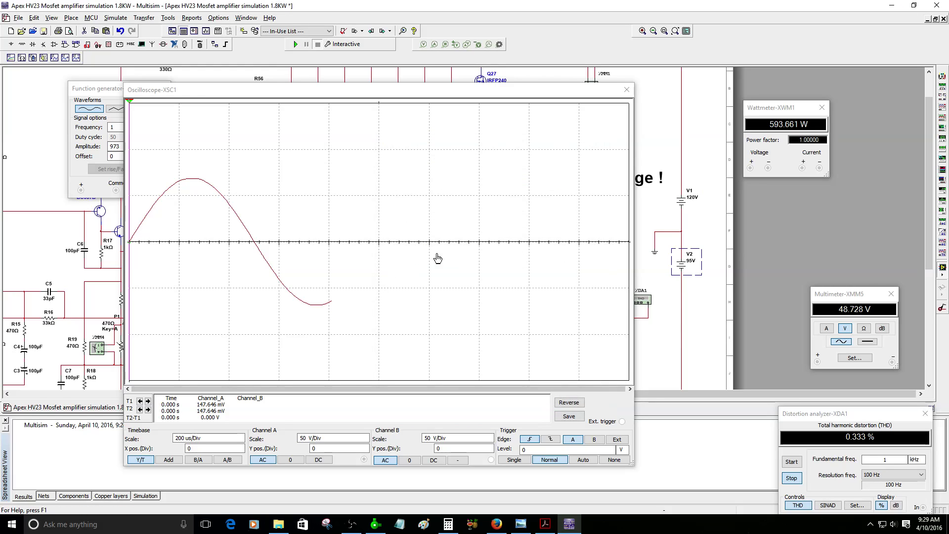
{"action": "left_click", "coordinate": [296, 43]}
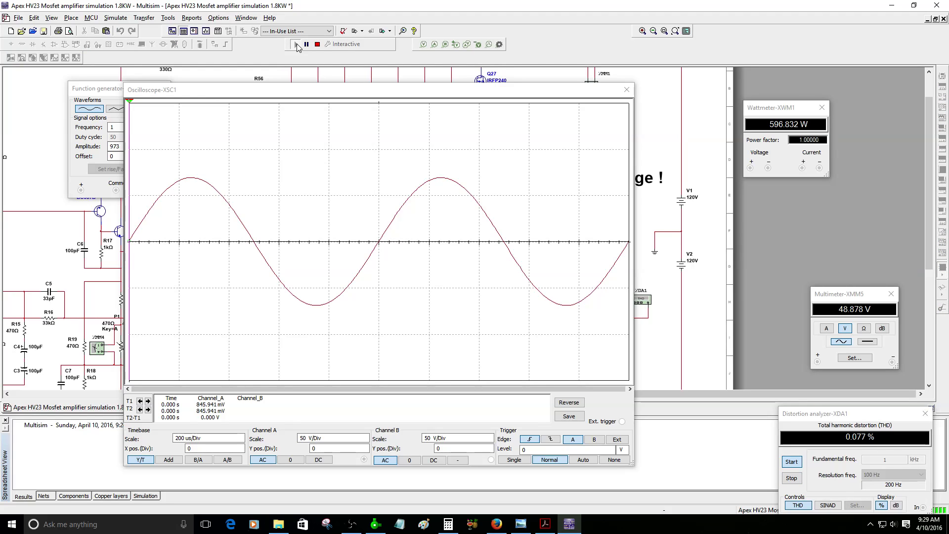
Raise the function generator XFG1 amplitude step by step from 973 mVp to 1.3 Vp while the simulation runs
{"action": "left_click", "coordinate": [101, 100]}
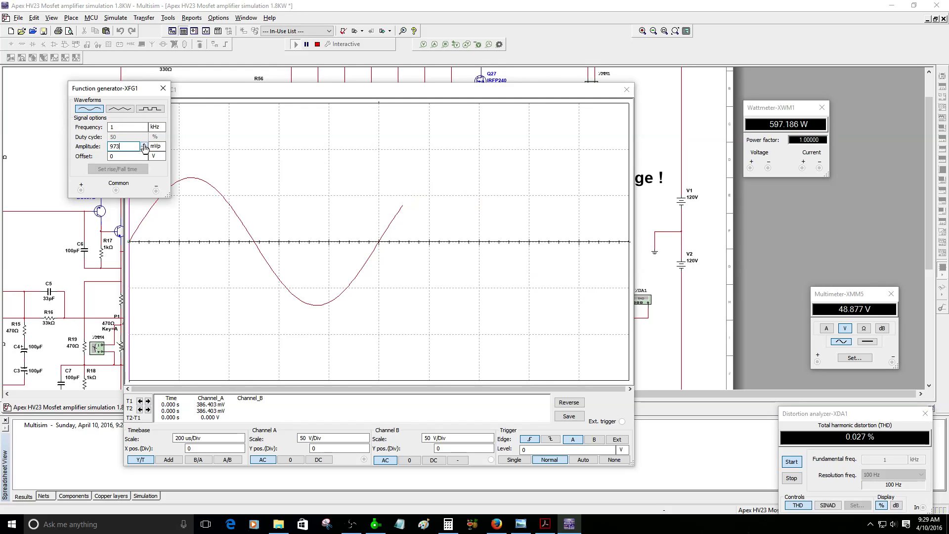
{"action": "left_click", "coordinate": [145, 144]}
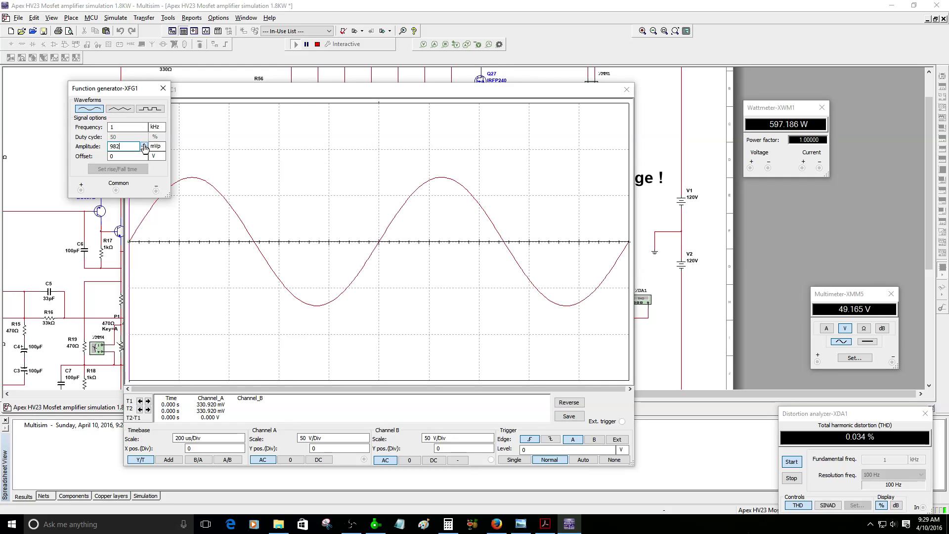
{"action": "left_click", "coordinate": [145, 145]}
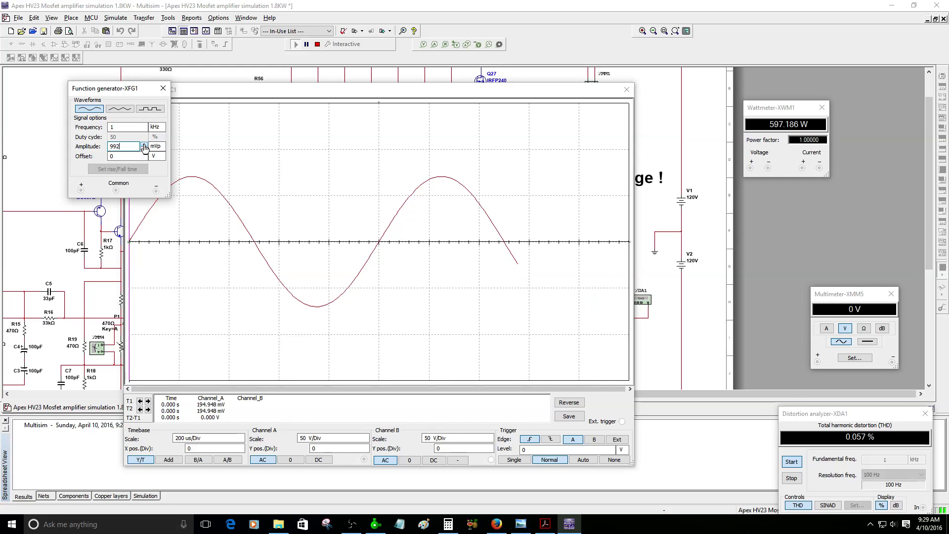
{"action": "left_click", "coordinate": [144, 145]}
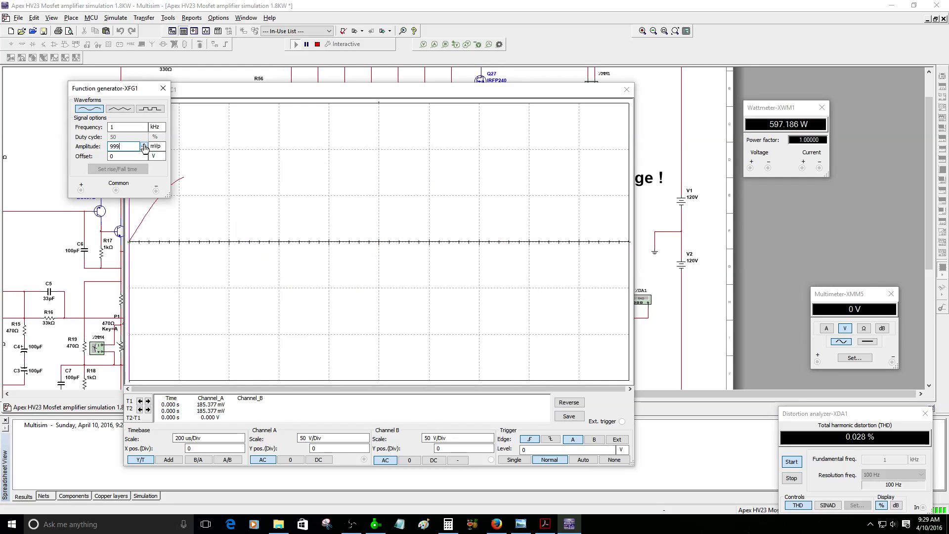
{"action": "left_click", "coordinate": [144, 144]}
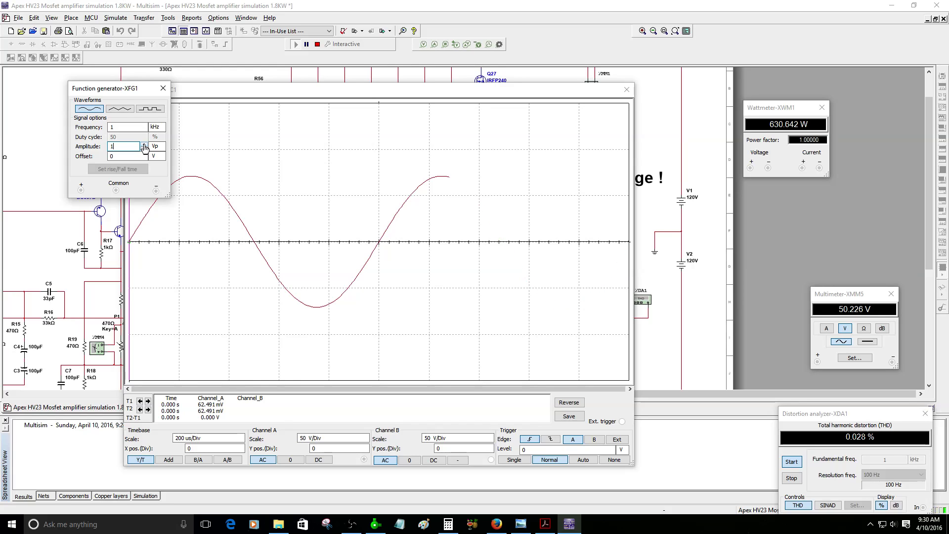
{"action": "left_click", "coordinate": [144, 145]}
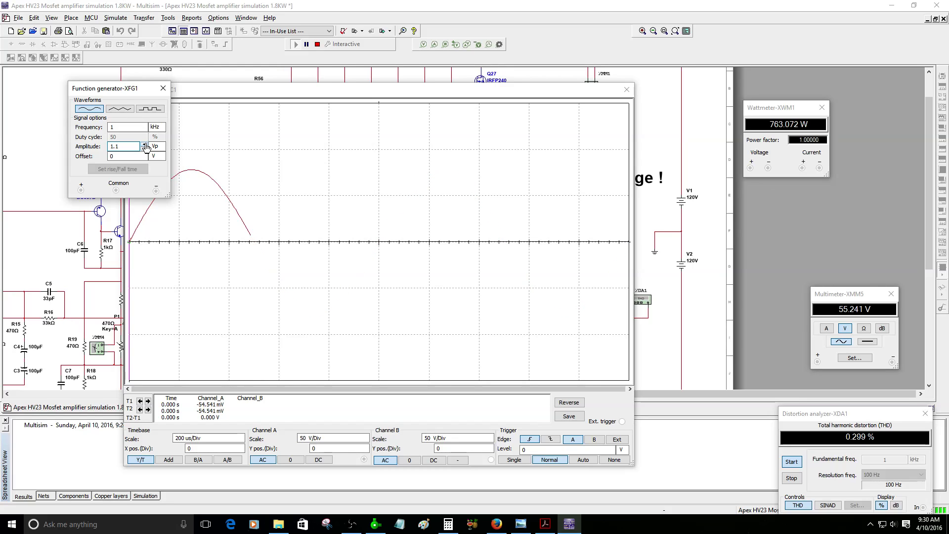
{"action": "left_click", "coordinate": [144, 144]}
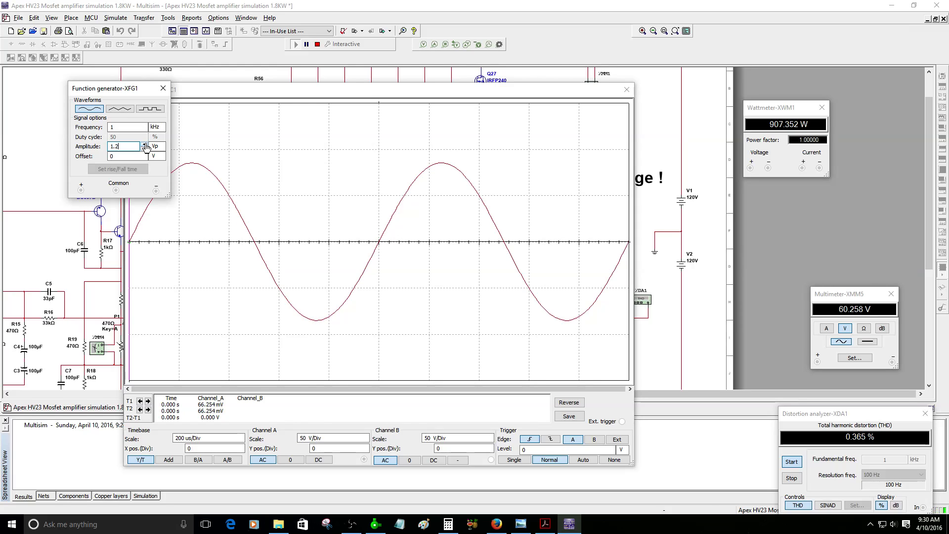
{"action": "left_click", "coordinate": [144, 145]}
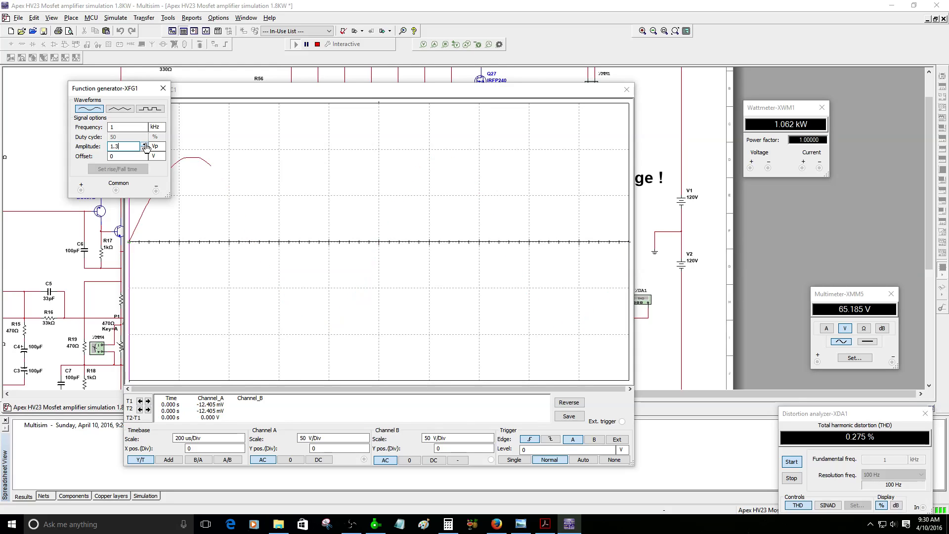
Stop the simulation and close the function generator and oscilloscope windows to expose the amplifier schematic
{"action": "left_click", "coordinate": [163, 88]}
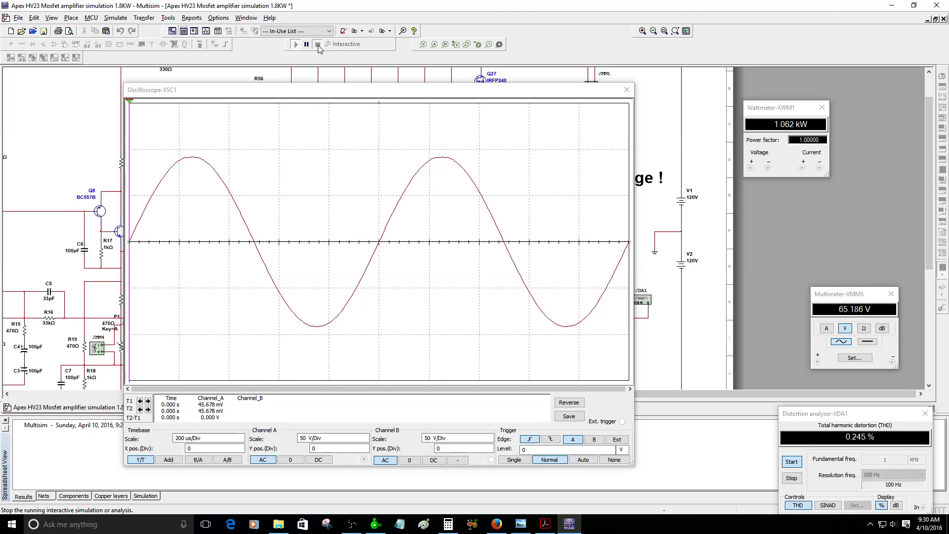
{"action": "left_click", "coordinate": [318, 45]}
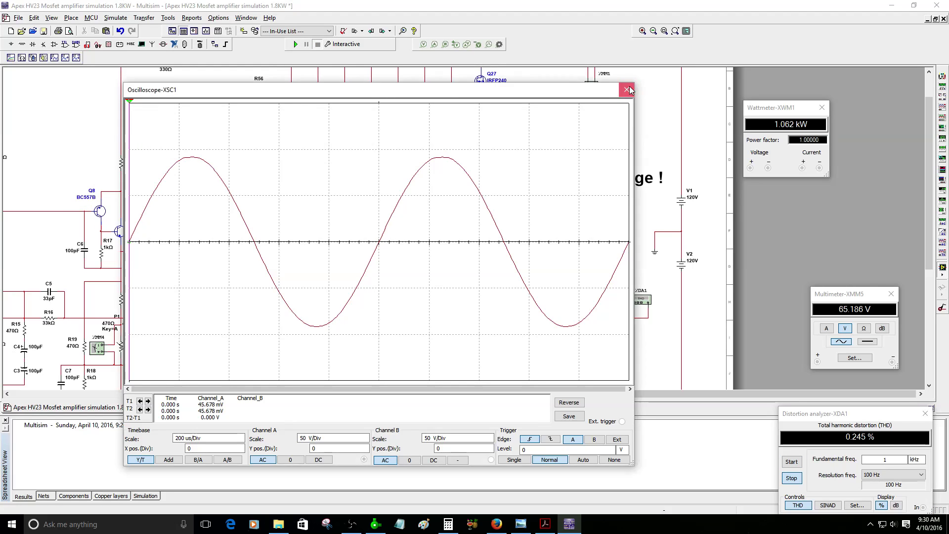
{"action": "left_click", "coordinate": [627, 89]}
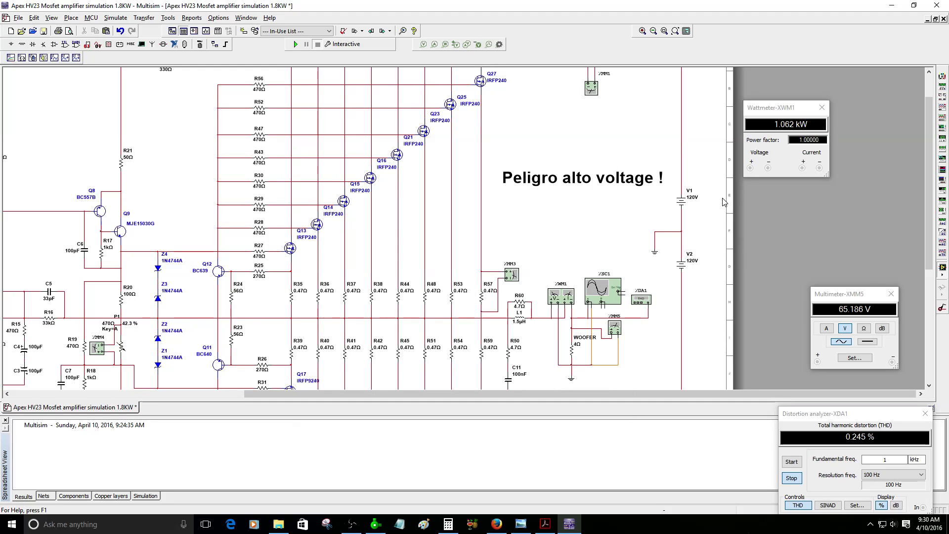
{"action": "scroll", "coordinate": [636, 174], "scroll_direction": "up", "scroll_amount": 1}
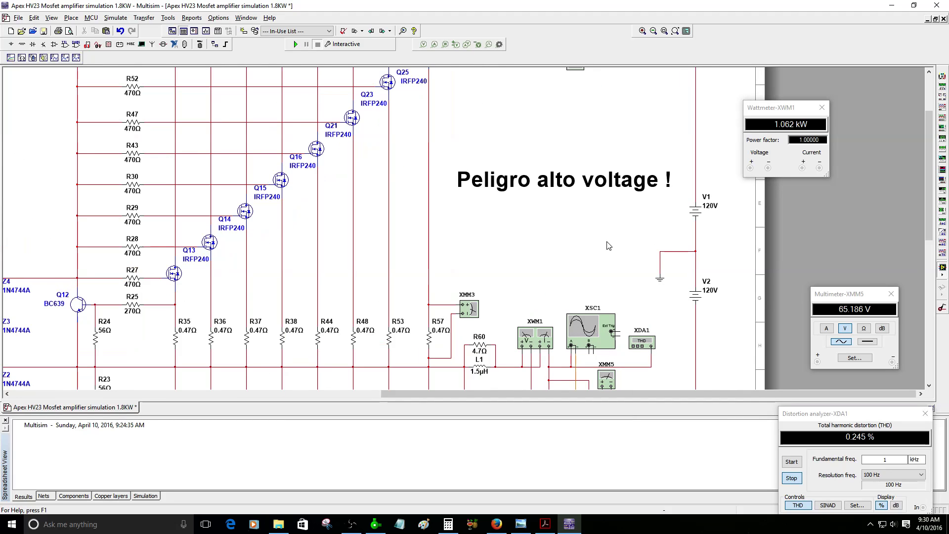
{"action": "scroll", "coordinate": [579, 242], "scroll_direction": "down", "scroll_amount": 1}
{"action": "scroll", "coordinate": [577, 232], "scroll_direction": "down", "scroll_amount": 3}
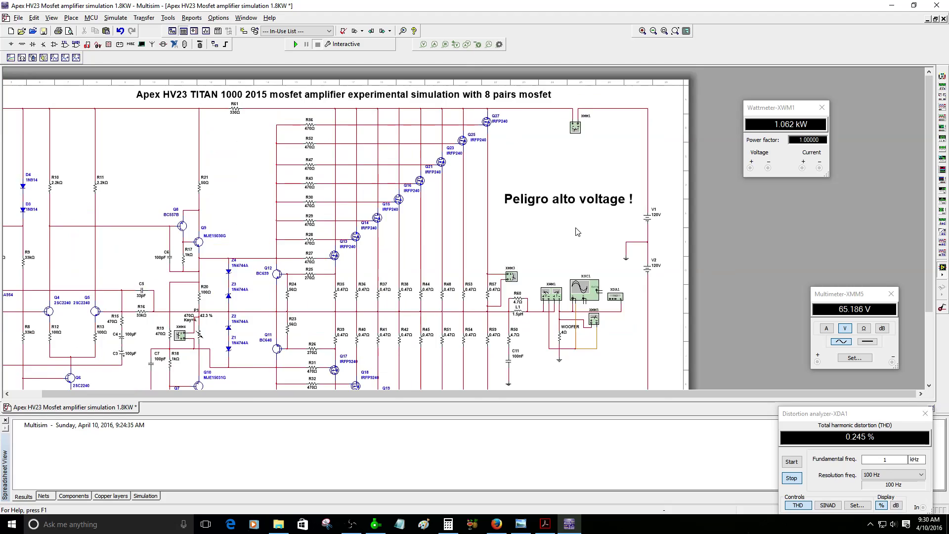
Switch to Sprint-Layout to inspect the Apex HV23 Titan 8-pair board, and check the APEX MOSFET HV23 SCH image in Windows Photo Viewer
{"action": "left_click", "coordinate": [371, 526]}
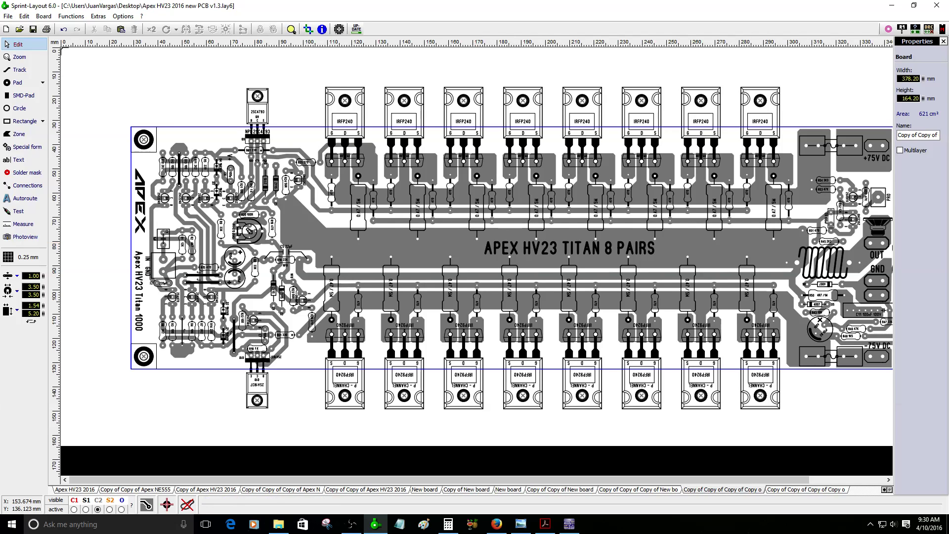
{"action": "left_click", "coordinate": [520, 524]}
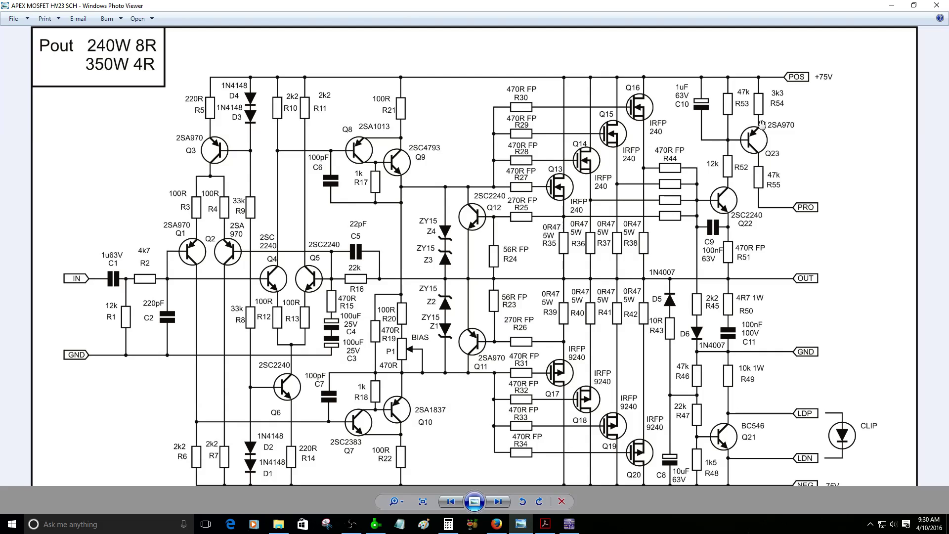
{"action": "left_click", "coordinate": [892, 6]}
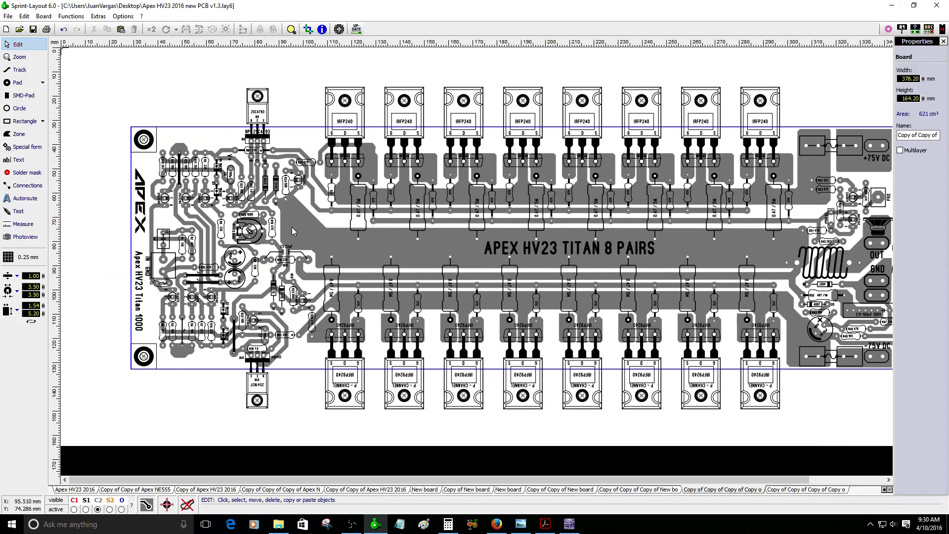
{"action": "scroll", "coordinate": [449, 266], "scroll_direction": "up", "scroll_amount": 3}
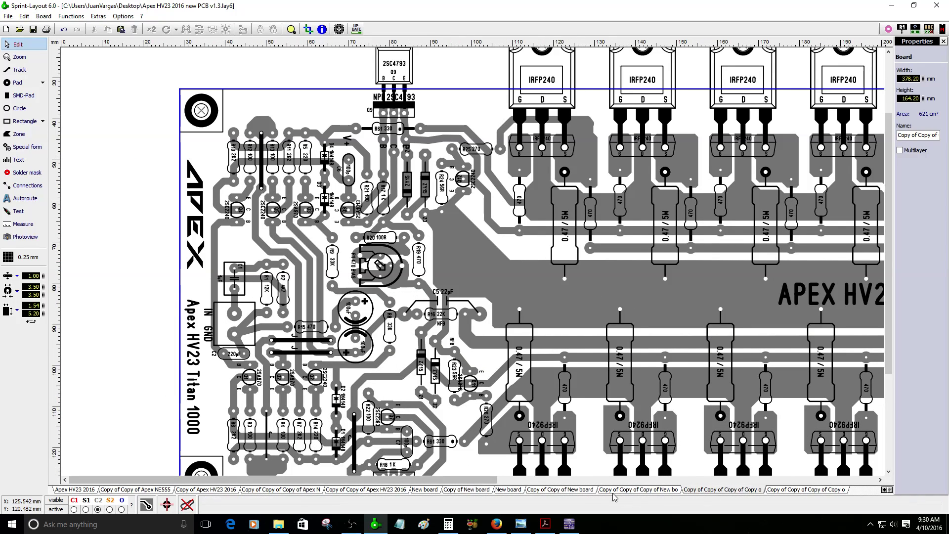
Look through the other board layouts in the file, ending at the Copy of Copy of Apex HV23 2016 board
{"action": "left_click", "coordinate": [583, 490]}
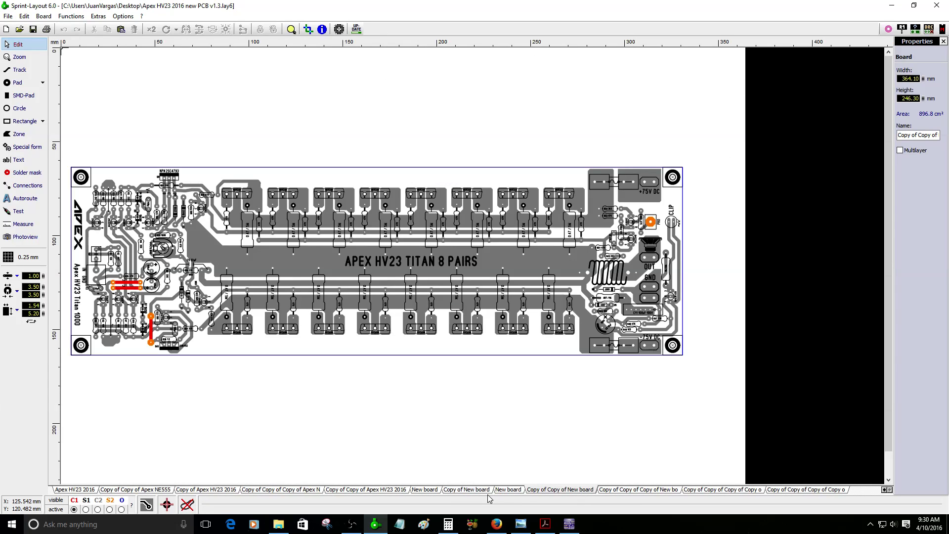
{"action": "left_click", "coordinate": [468, 490]}
{"action": "left_click", "coordinate": [426, 489]}
{"action": "left_click", "coordinate": [397, 490]}
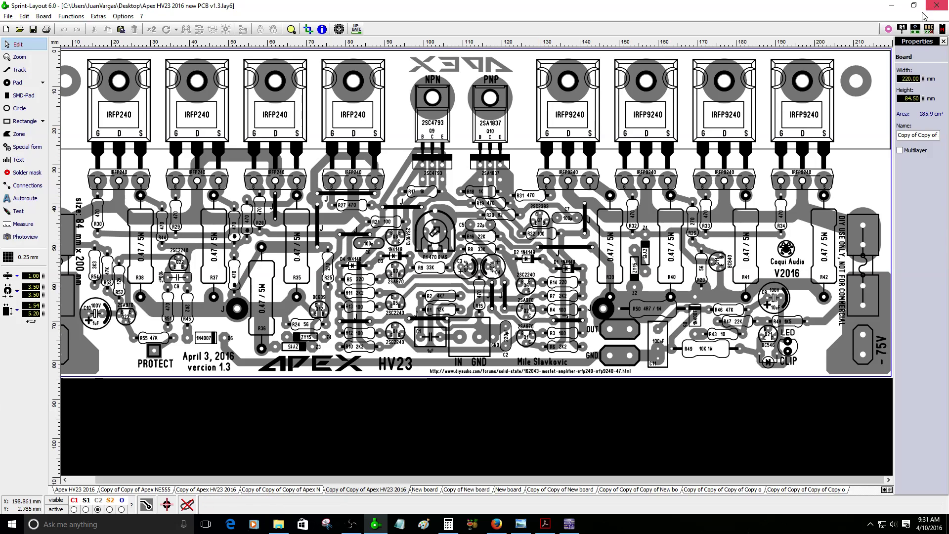
Minimize the open programs, open the hv23 folder on the desktop and view the APEX HV23 MONT image
{"action": "left_click", "coordinate": [890, 11]}
{"action": "left_click", "coordinate": [890, 11]}
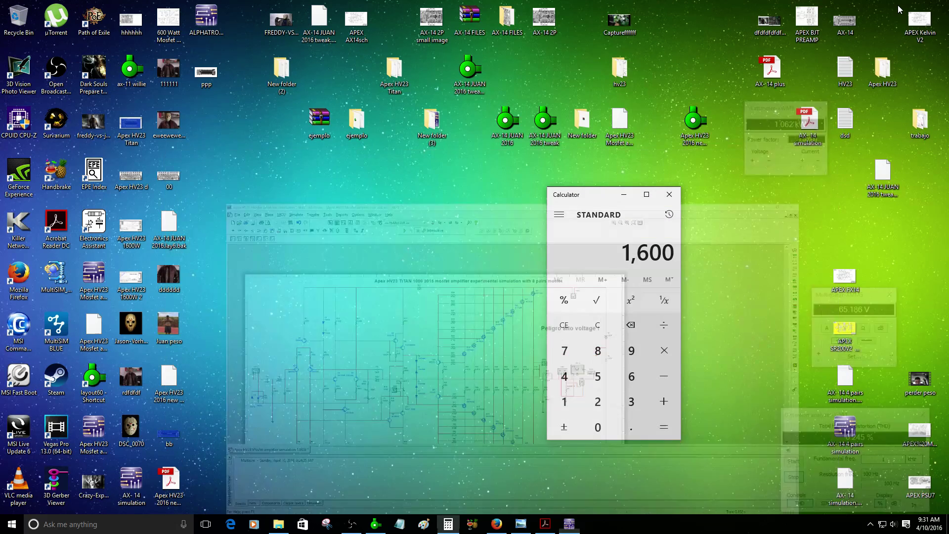
{"action": "double_click", "coordinate": [620, 69]}
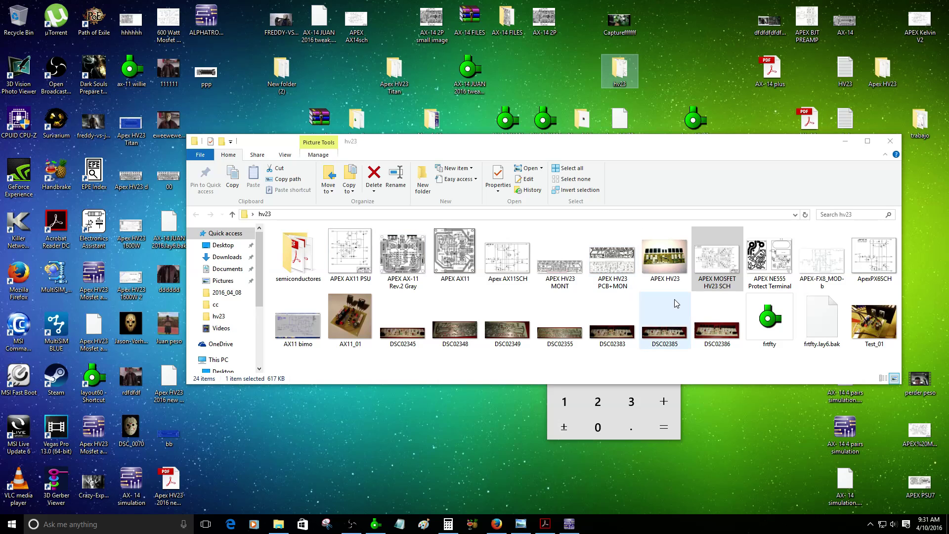
{"action": "double_click", "coordinate": [560, 259]}
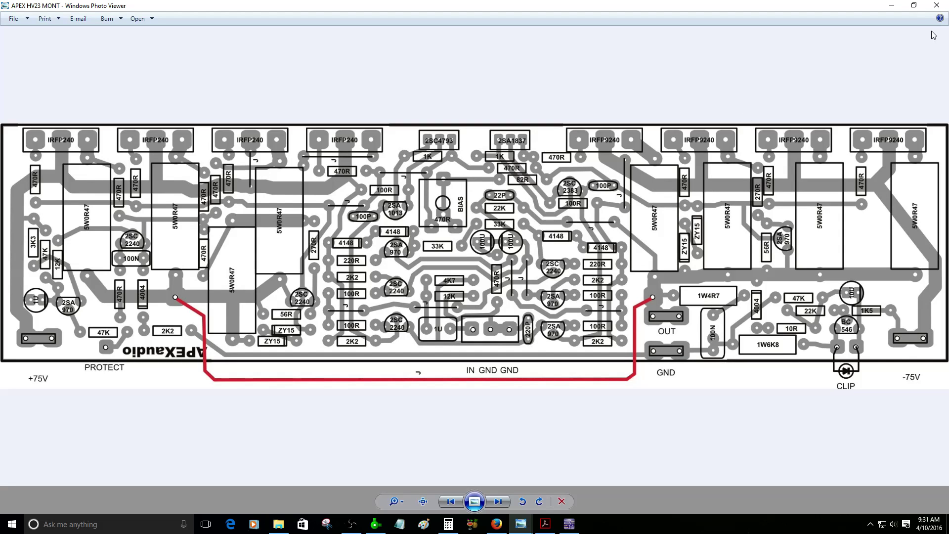
{"action": "left_click", "coordinate": [893, 7]}
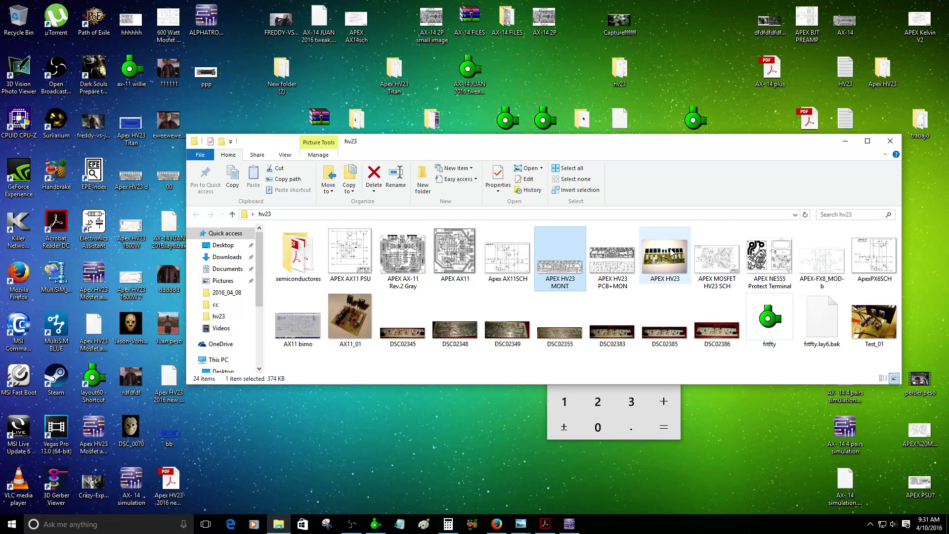
View the APEX HV23 photo of the assembled amplifier board at a larger zoom and close it
{"action": "double_click", "coordinate": [667, 254]}
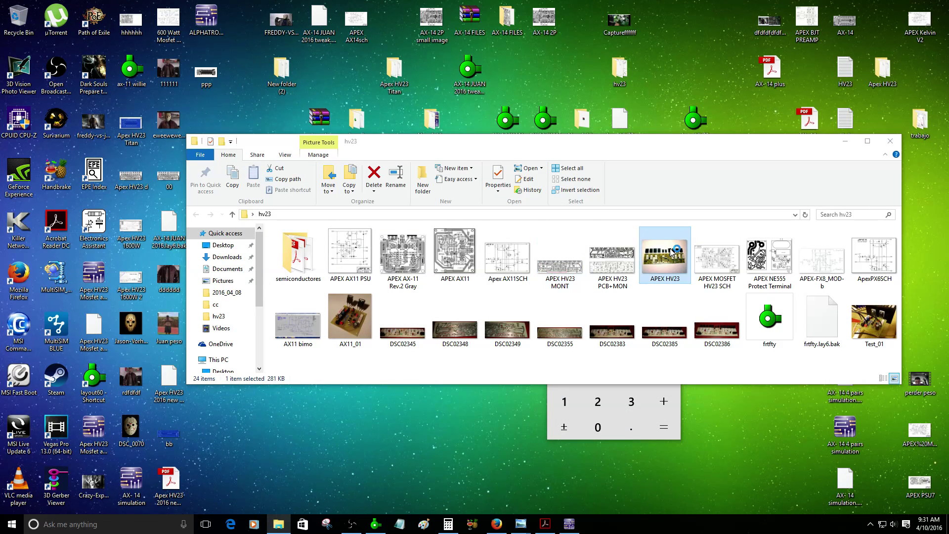
{"action": "scroll", "coordinate": [628, 266], "scroll_direction": "up", "scroll_amount": 1}
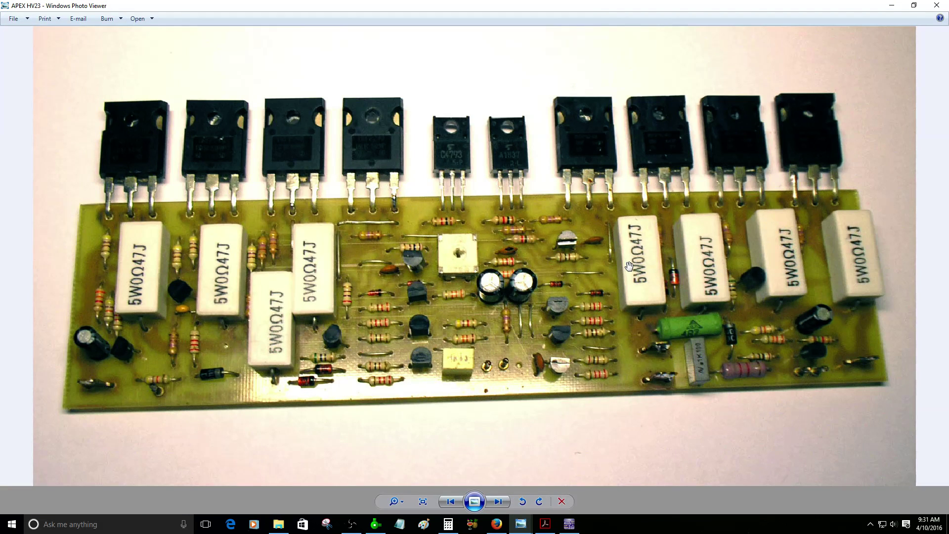
{"action": "left_click", "coordinate": [937, 5]}
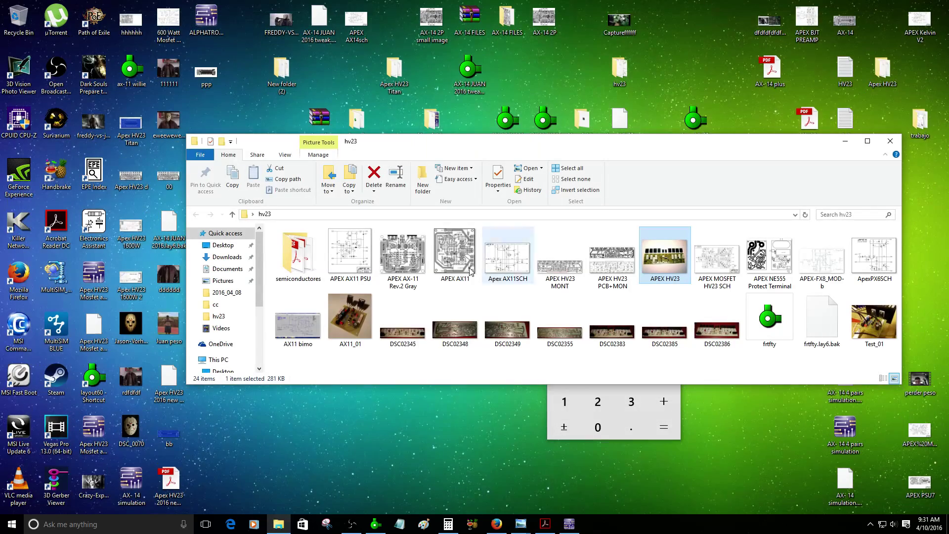
Browse the board photos in the hv23 folder from DSC02345 through to Test_01
{"action": "double_click", "coordinate": [409, 334]}
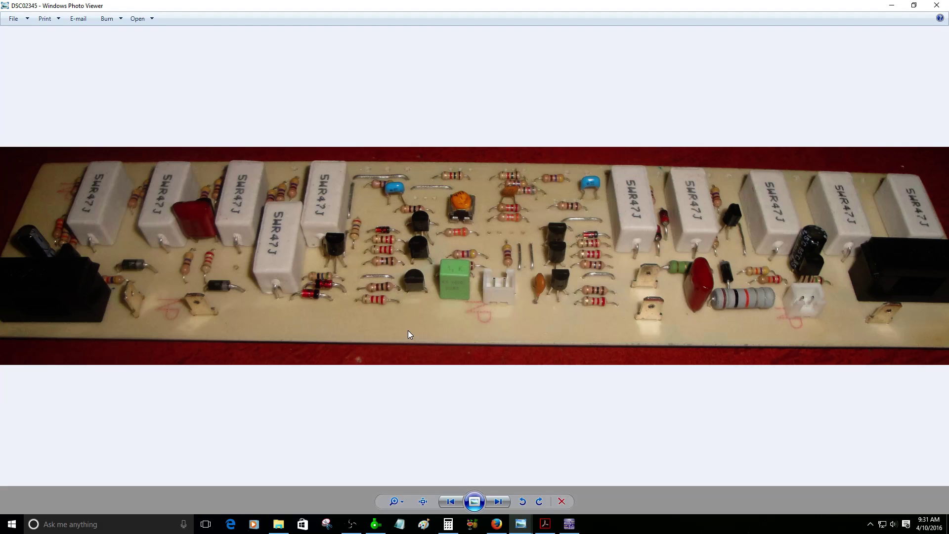
{"action": "key", "text": "Right"}
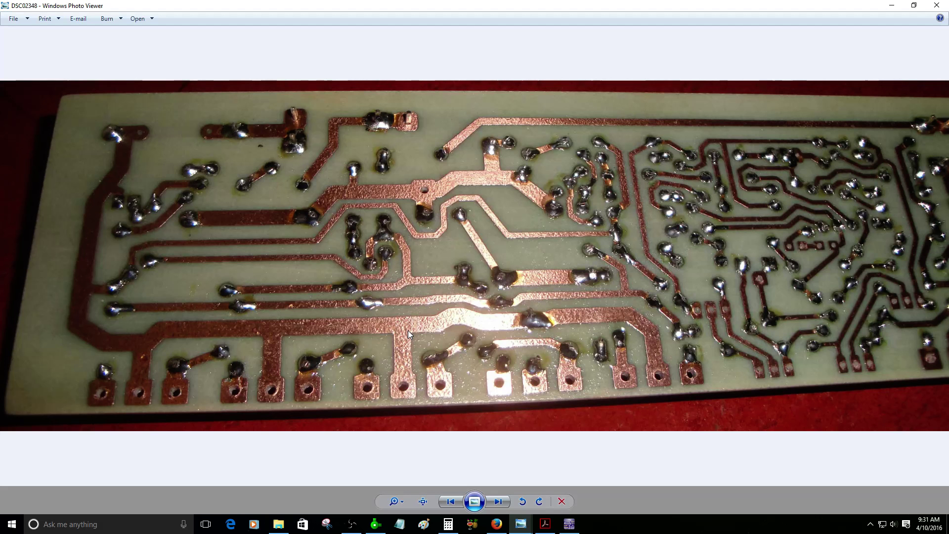
{"action": "key", "text": "Right"}
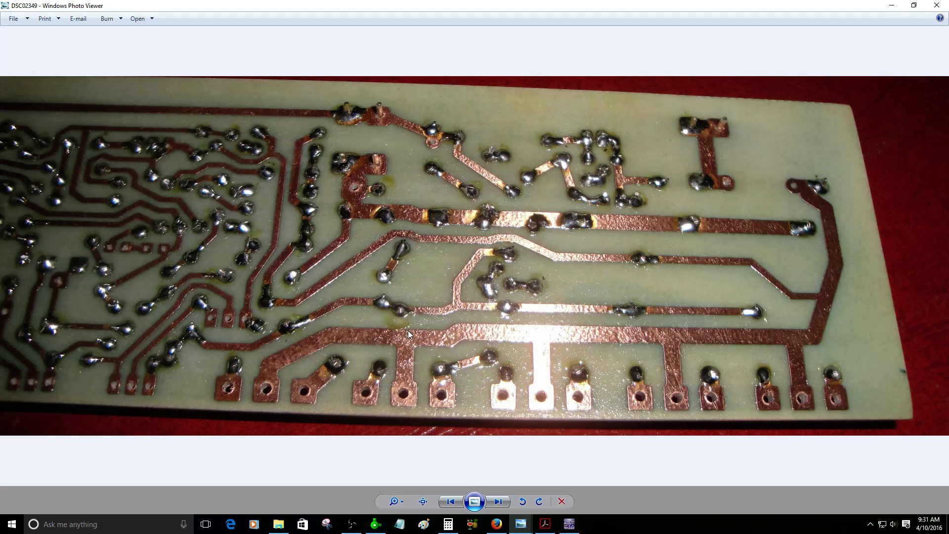
{"action": "key", "text": "Right"}
{"action": "key", "text": "Right"}
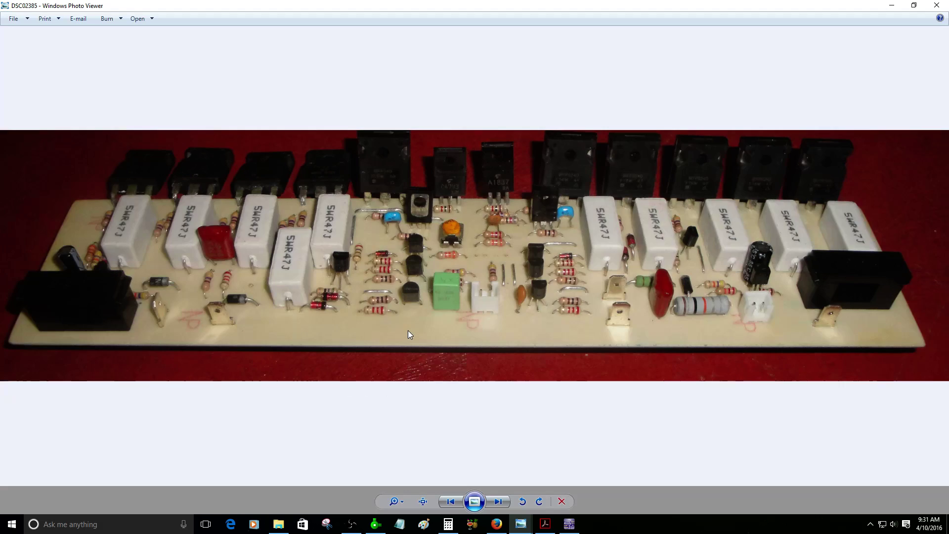
{"action": "key", "text": "Right"}
{"action": "key", "text": "Right"}
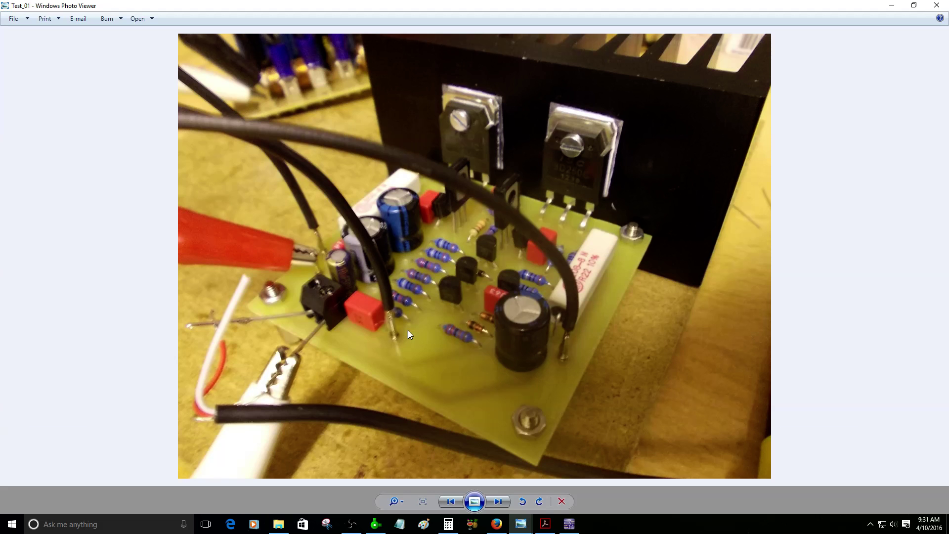
Close the board photo, switch to Sprint-Layout and open the Apex HV23 Titan 8 pairs MOSFET board with the 325 mm x 100 mm label
{"action": "key", "text": "Right"}
{"action": "key", "text": "Left"}
{"action": "left_click", "coordinate": [936, 5]}
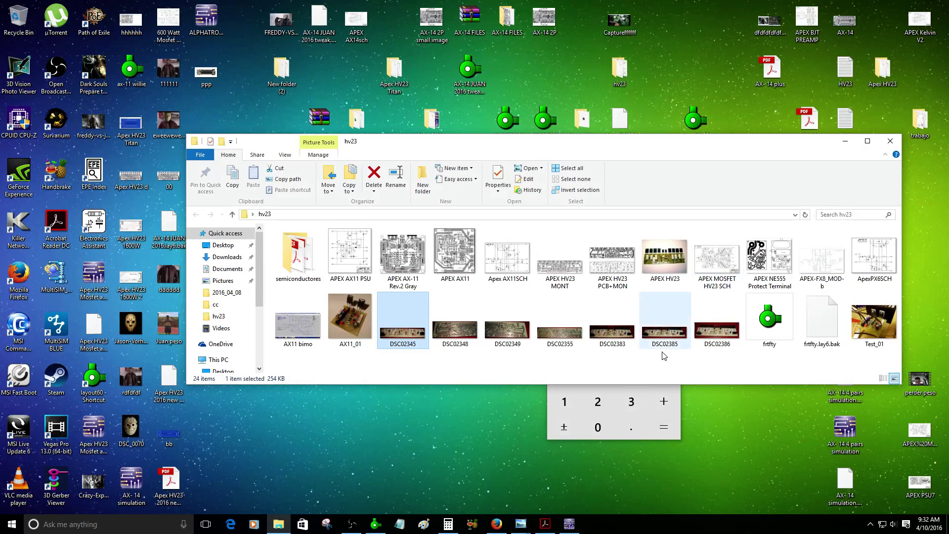
{"action": "left_click", "coordinate": [375, 523]}
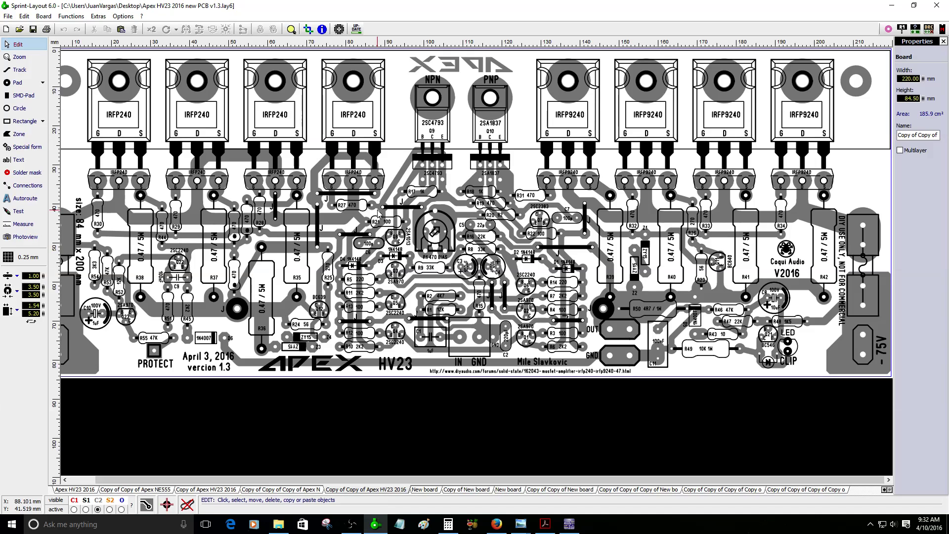
{"action": "left_click", "coordinate": [738, 490]}
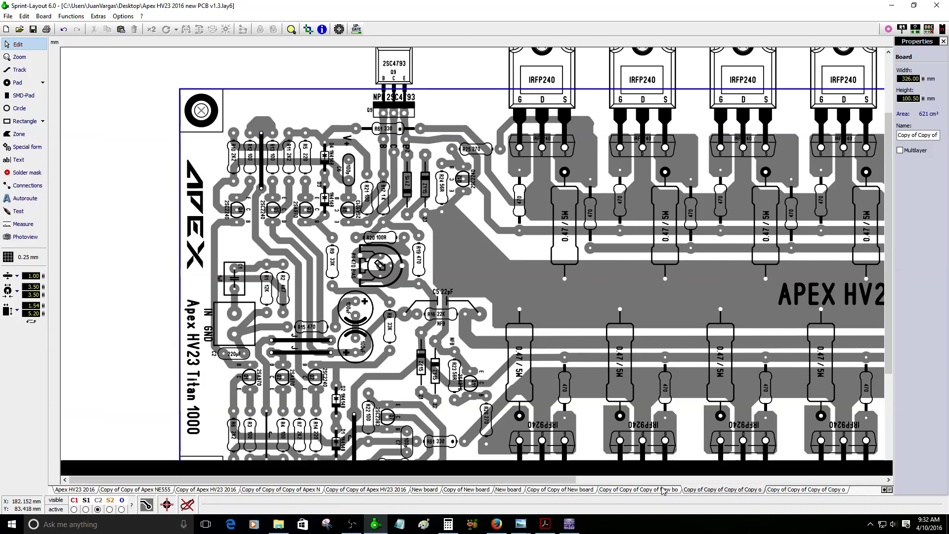
{"action": "left_click", "coordinate": [664, 490]}
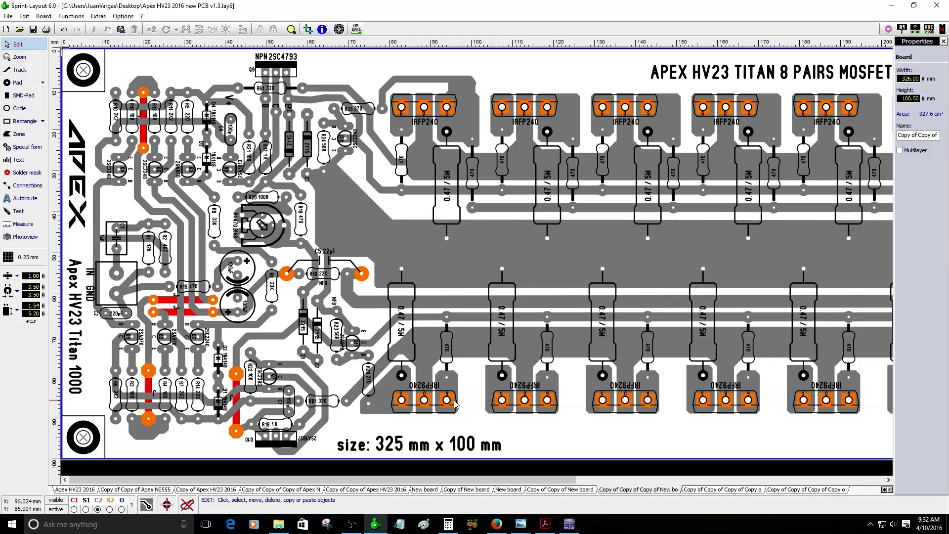
Examine the R16 22K feedback resistor and the C5 22pF capacitor across it up close, highlighting R16
{"action": "scroll", "coordinate": [343, 285], "scroll_direction": "up", "scroll_amount": 5}
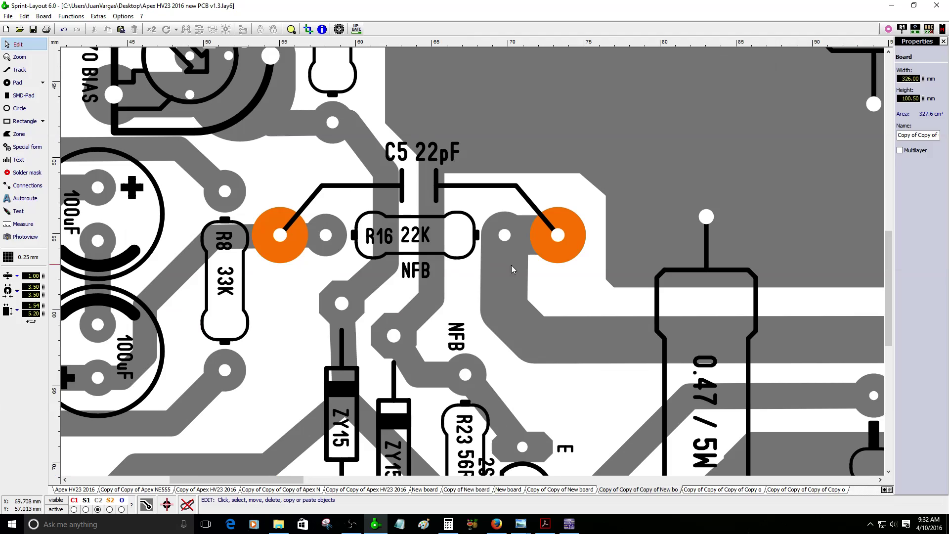
{"action": "left_click", "coordinate": [558, 235]}
{"action": "left_click", "coordinate": [459, 255]}
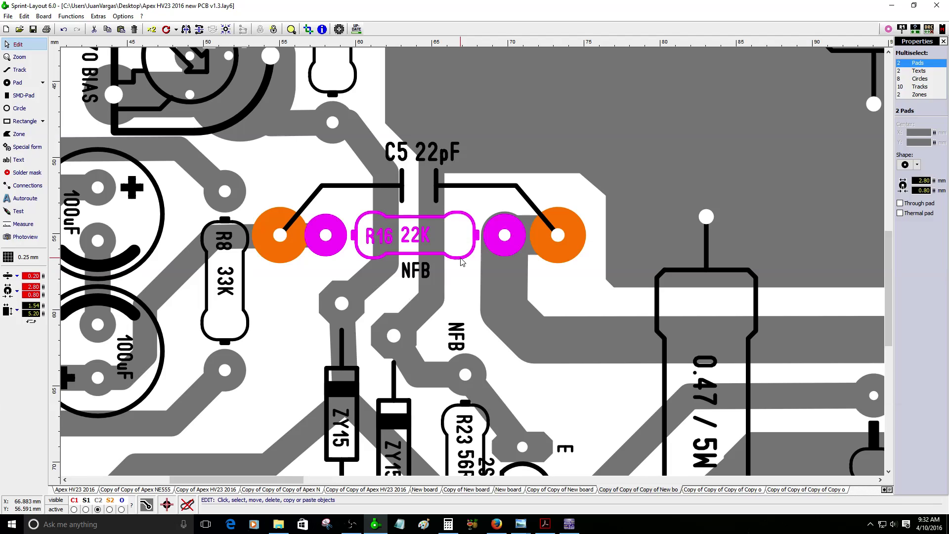
{"action": "scroll", "coordinate": [460, 261], "scroll_direction": "up", "scroll_amount": 2}
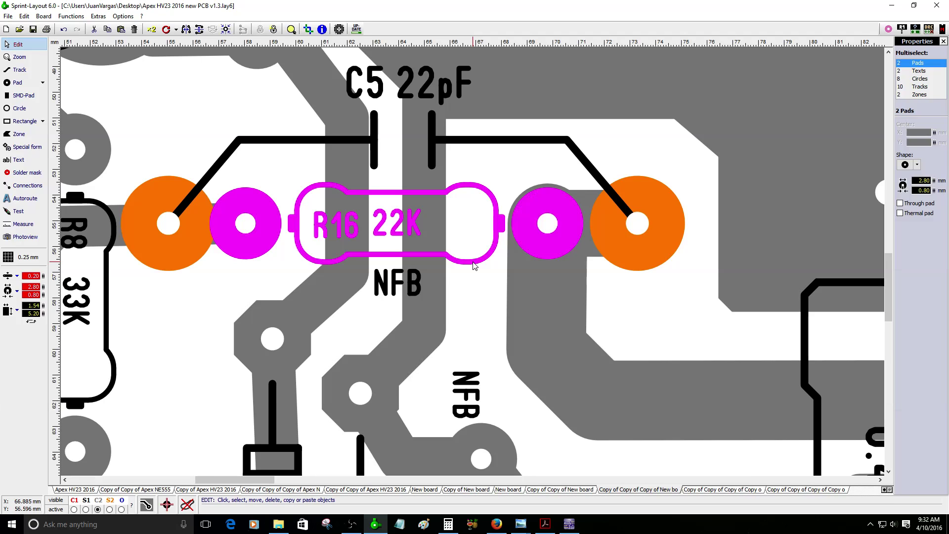
{"action": "left_click", "coordinate": [478, 281]}
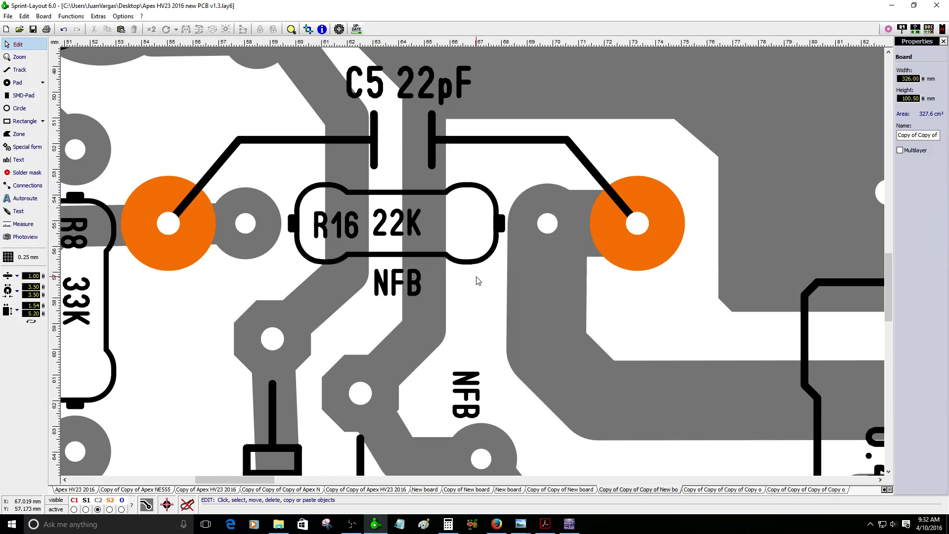
{"action": "scroll", "coordinate": [477, 278], "scroll_direction": "down", "scroll_amount": 1}
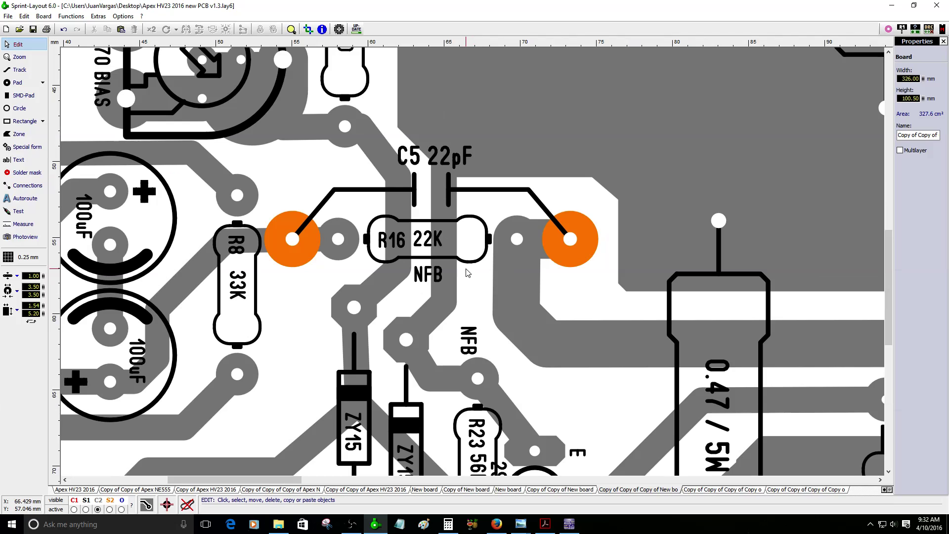
{"action": "scroll", "coordinate": [474, 269], "scroll_direction": "up", "scroll_amount": 2}
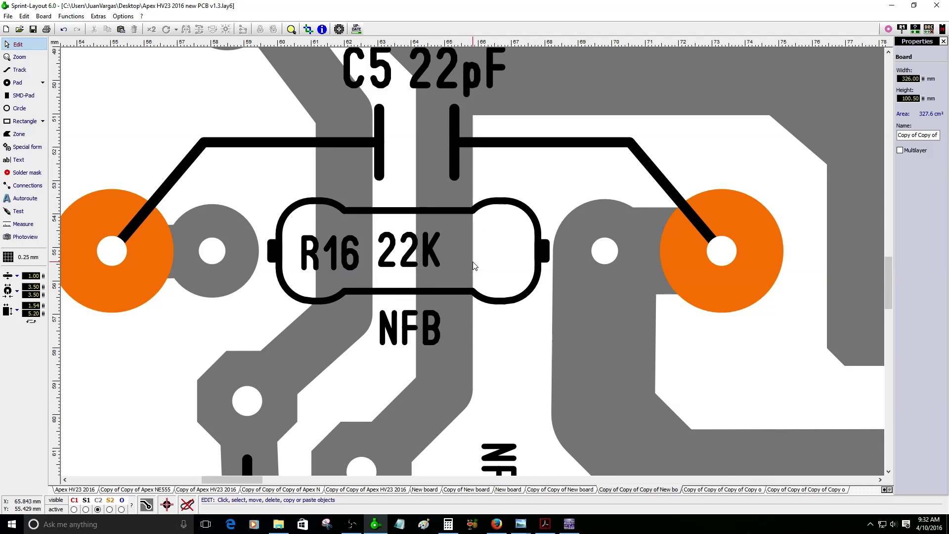
{"action": "scroll", "coordinate": [473, 265], "scroll_direction": "down", "scroll_amount": 2}
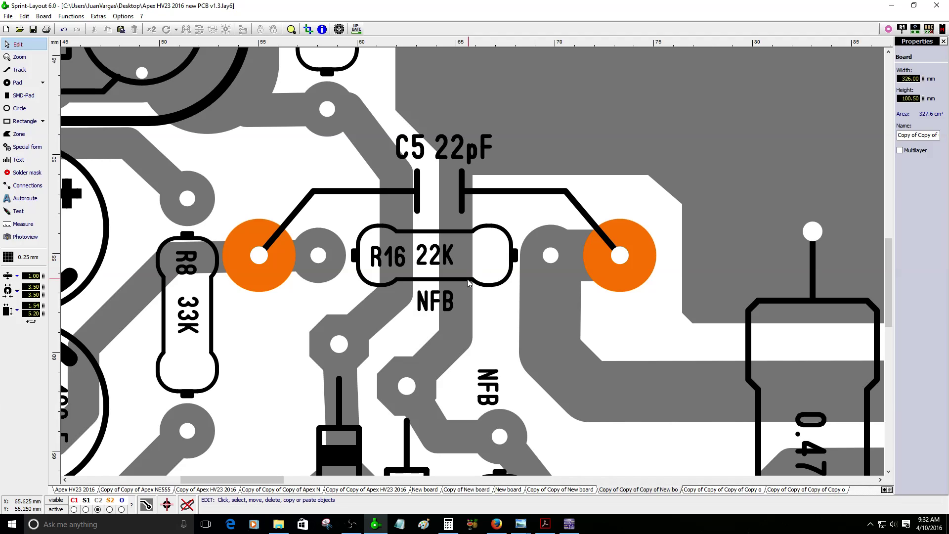
Set the height of the NFB label under R16 to 1.5 mm
{"action": "left_click", "coordinate": [445, 311]}
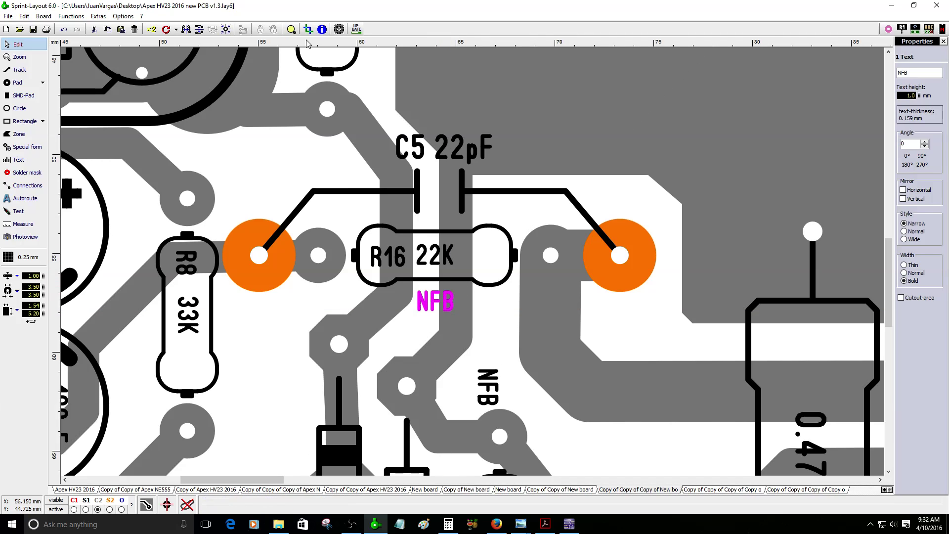
{"action": "left_click", "coordinate": [919, 93]}
{"action": "left_click", "coordinate": [919, 93]}
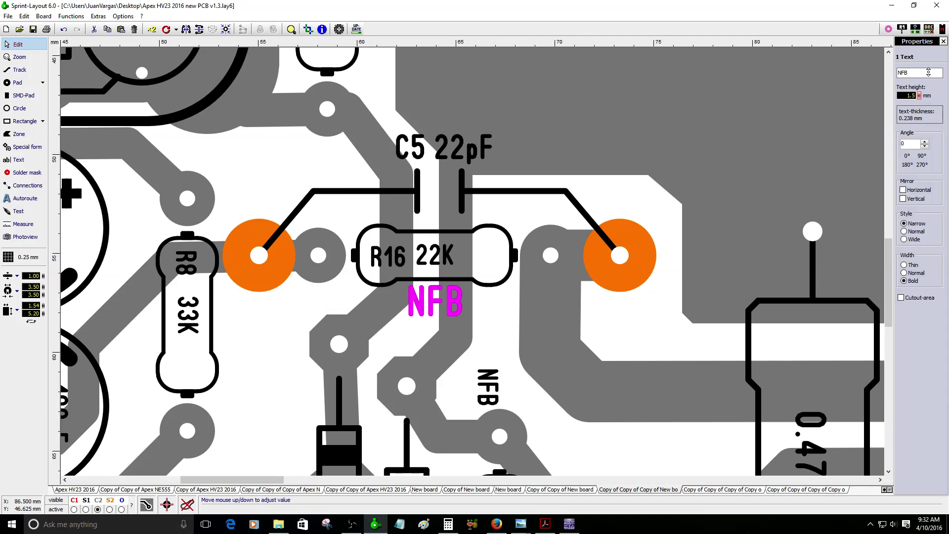
{"action": "left_click", "coordinate": [918, 93]}
{"action": "left_click", "coordinate": [502, 304]}
{"action": "scroll", "coordinate": [502, 304], "scroll_direction": "down", "scroll_amount": 4}
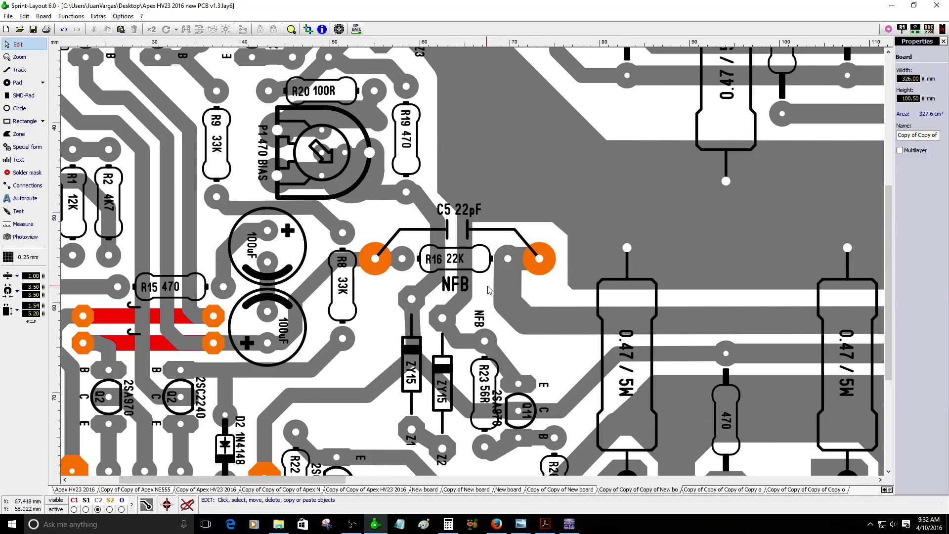
Run the connection test on the feedback track beside R16 and follow its copper along the board to the output coil
{"action": "left_click", "coordinate": [19, 211]}
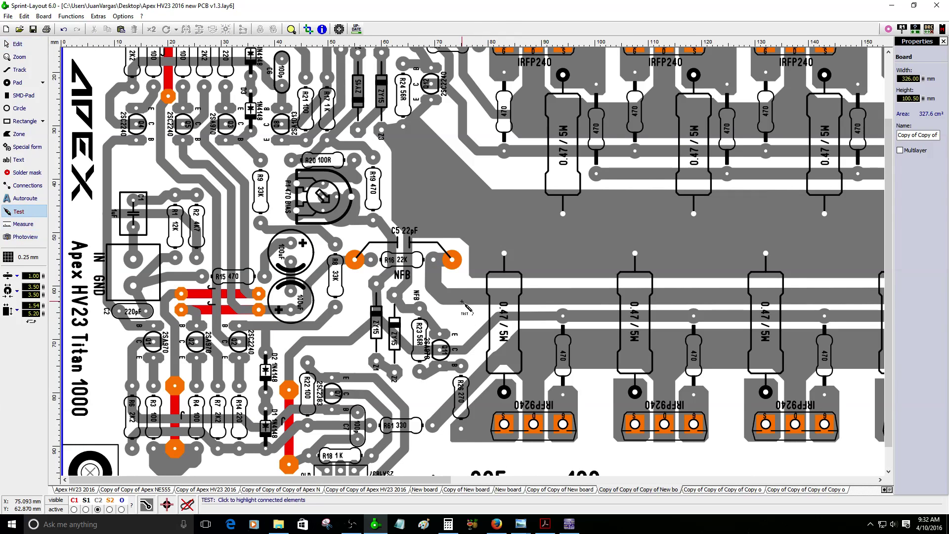
{"action": "left_click", "coordinate": [461, 301]}
{"action": "scroll", "coordinate": [465, 306], "scroll_direction": "down", "scroll_amount": 3}
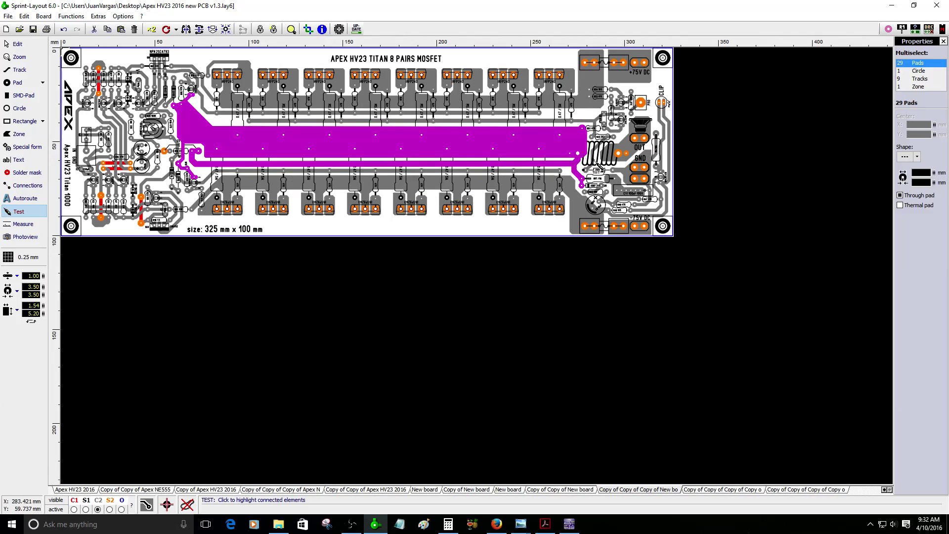
{"action": "scroll", "coordinate": [730, 257], "scroll_direction": "up", "scroll_amount": 2}
{"action": "scroll", "coordinate": [743, 258], "scroll_direction": "up", "scroll_amount": 2}
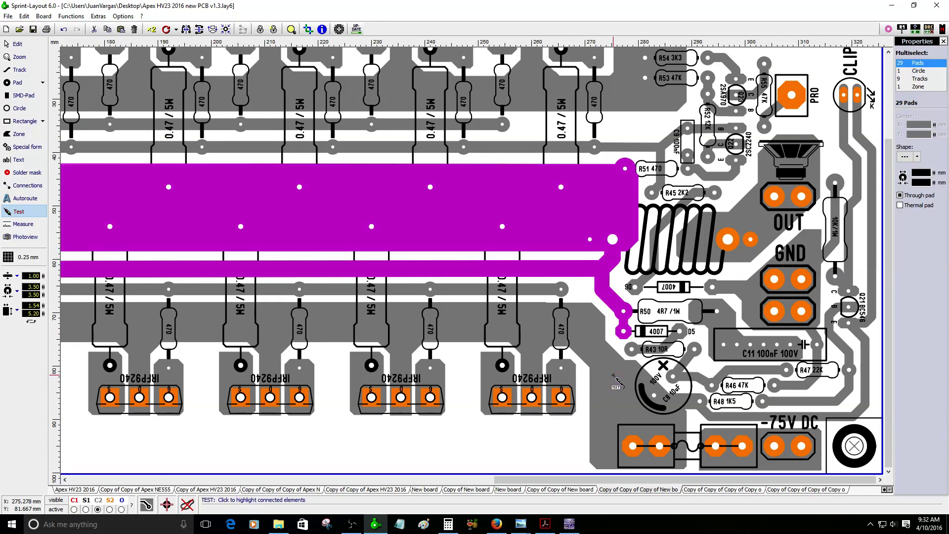
Test the connections of the GND and OUT terminals and the +75V DC supply copper
{"action": "left_click", "coordinate": [797, 319]}
{"action": "left_click", "coordinate": [751, 301]}
{"action": "left_click", "coordinate": [748, 240]}
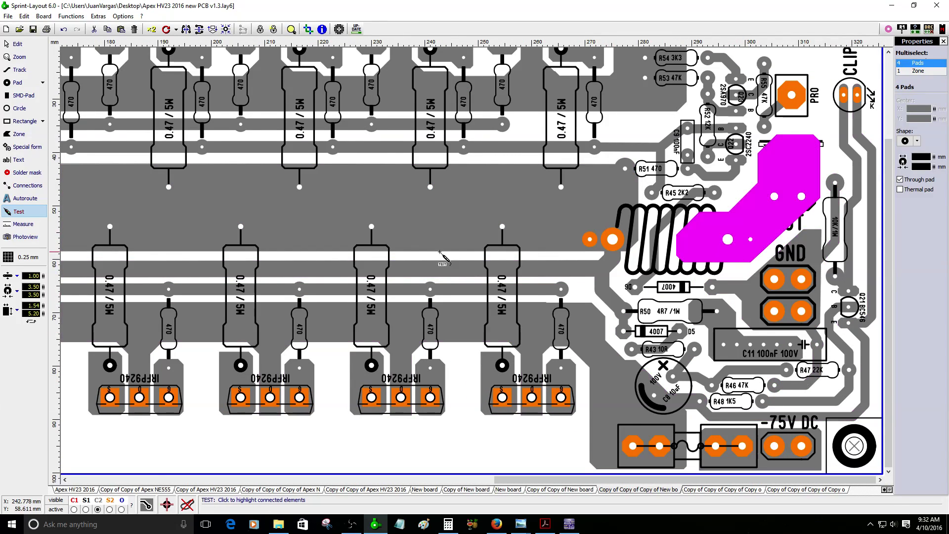
{"action": "scroll", "coordinate": [450, 139], "scroll_direction": "down", "scroll_amount": 2}
{"action": "left_click", "coordinate": [343, 138]}
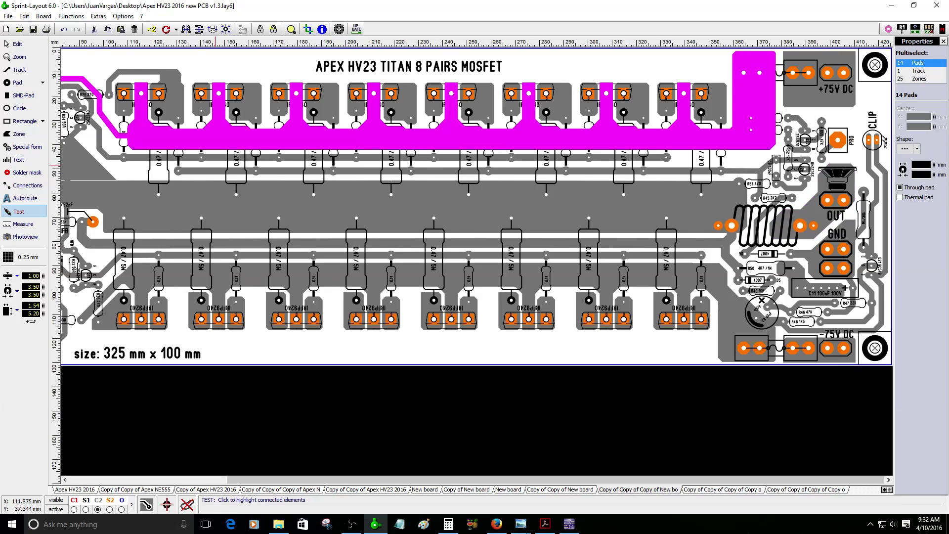
Test the input-stage tracks around R15 and the 2SC2240 transistor, and return to edit mode
{"action": "scroll", "coordinate": [138, 170], "scroll_direction": "down", "scroll_amount": 2}
{"action": "scroll", "coordinate": [136, 167], "scroll_direction": "up", "scroll_amount": 2}
{"action": "left_click", "coordinate": [290, 265]}
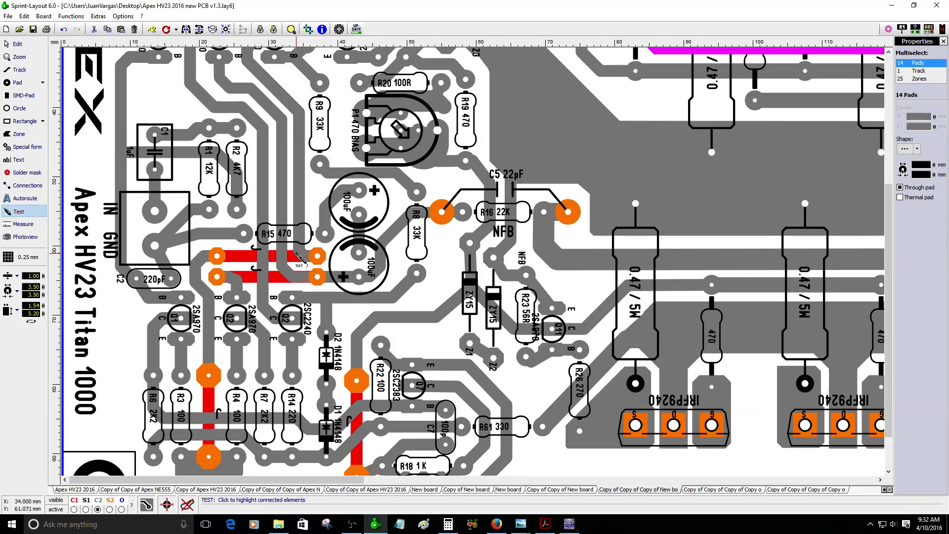
{"action": "left_click", "coordinate": [299, 258]}
{"action": "left_click", "coordinate": [270, 207]}
{"action": "left_click", "coordinate": [266, 203]}
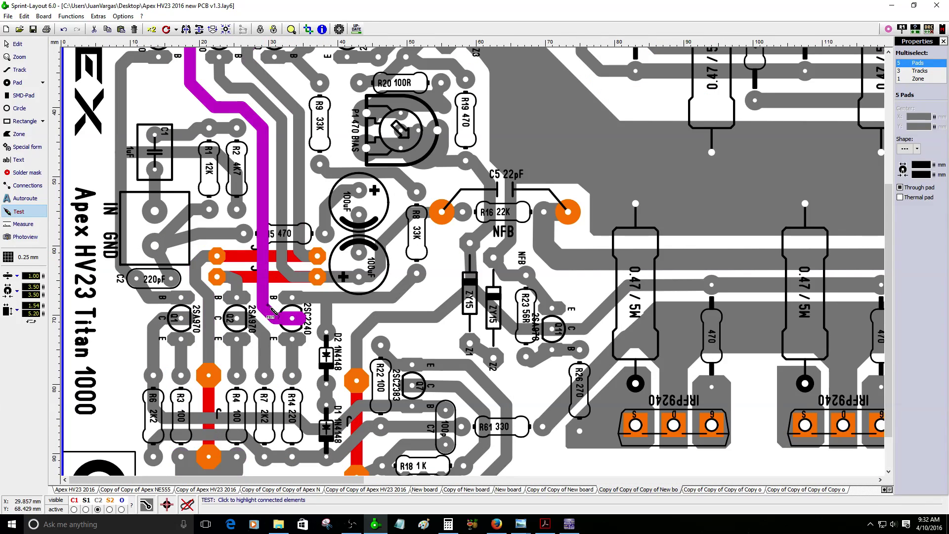
{"action": "left_click", "coordinate": [242, 299]}
{"action": "left_click", "coordinate": [17, 44]}
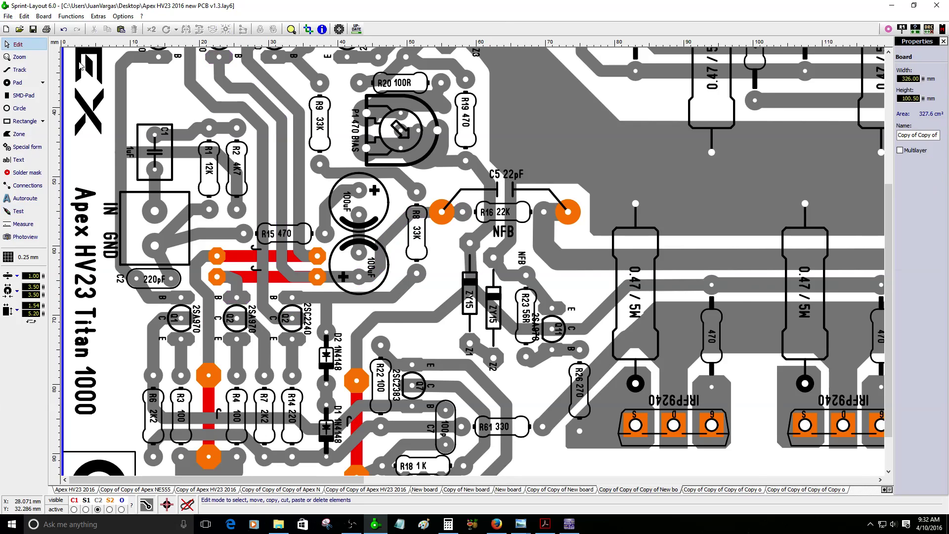
Look over the Titan board, switch to Adobe Acrobat Reader and view the PCB v1.3 copper layout PDF at 100% zoom
{"action": "scroll", "coordinate": [316, 212], "scroll_direction": "down", "scroll_amount": 4}
{"action": "scroll", "coordinate": [316, 211], "scroll_direction": "up", "scroll_amount": 1}
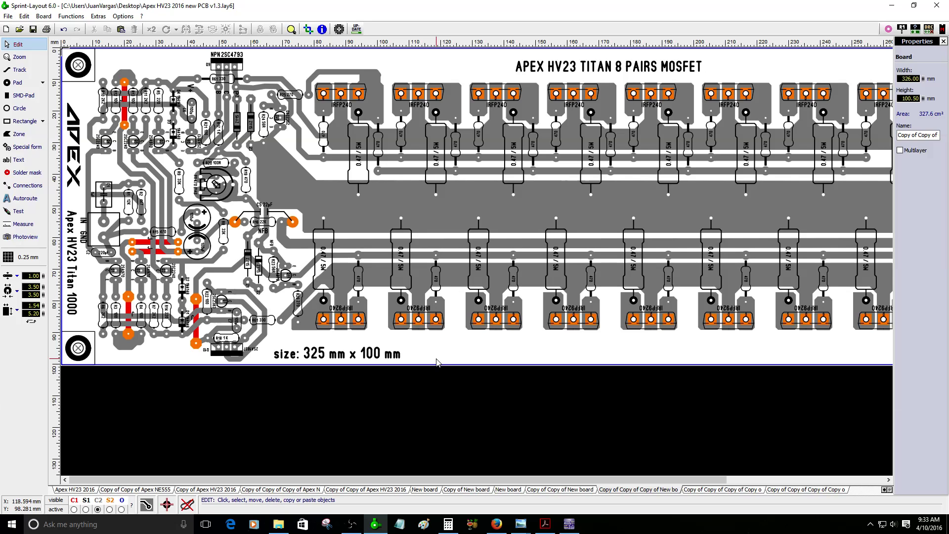
{"action": "left_click", "coordinate": [47, 29]}
{"action": "left_click", "coordinate": [545, 524]}
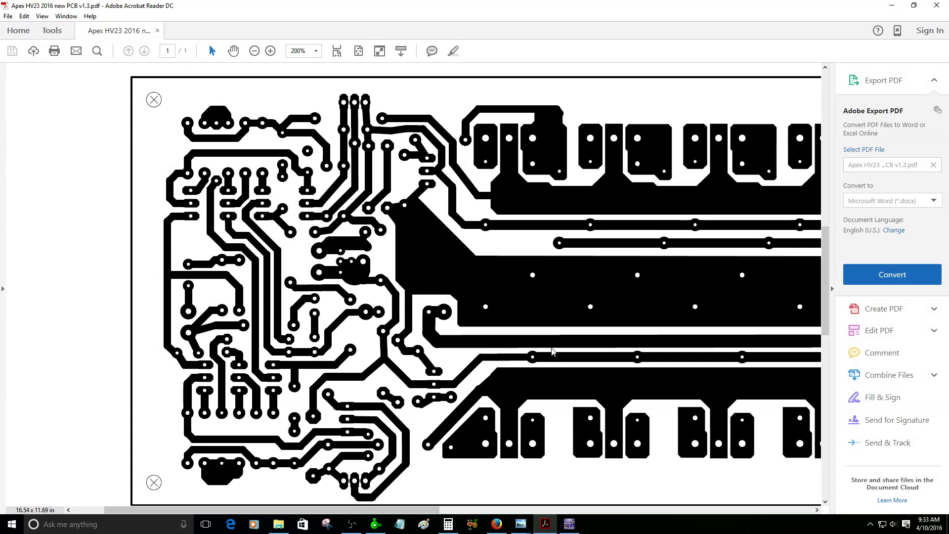
{"action": "scroll", "coordinate": [234, 175], "scroll_direction": "down", "scroll_amount": 1}
{"action": "left_click", "coordinate": [254, 50]}
{"action": "left_click", "coordinate": [254, 50]}
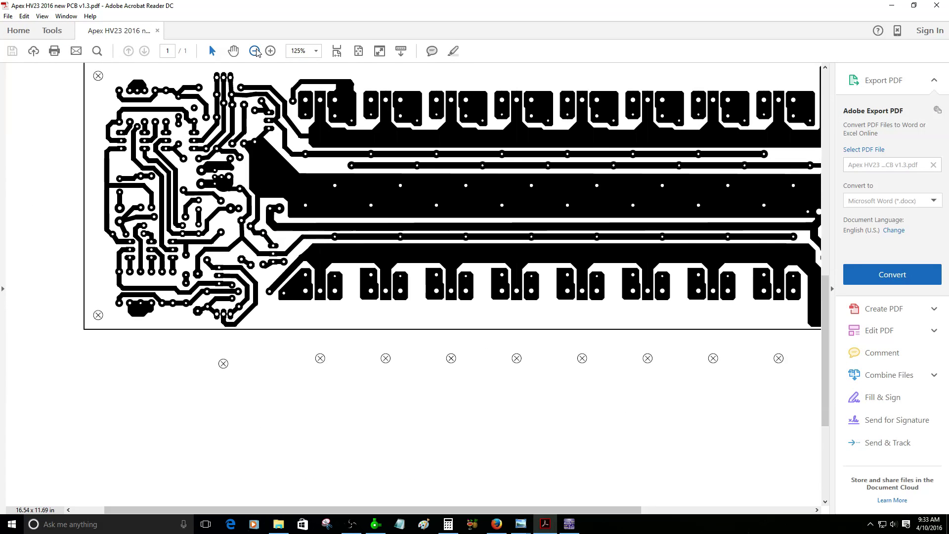
{"action": "left_click", "coordinate": [254, 50]}
{"action": "scroll", "coordinate": [540, 246], "scroll_direction": "up", "scroll_amount": 2}
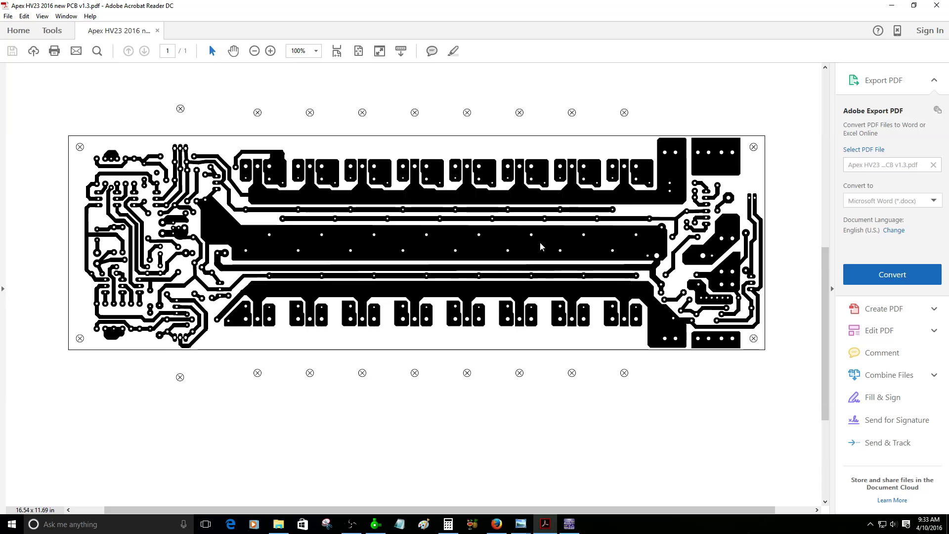